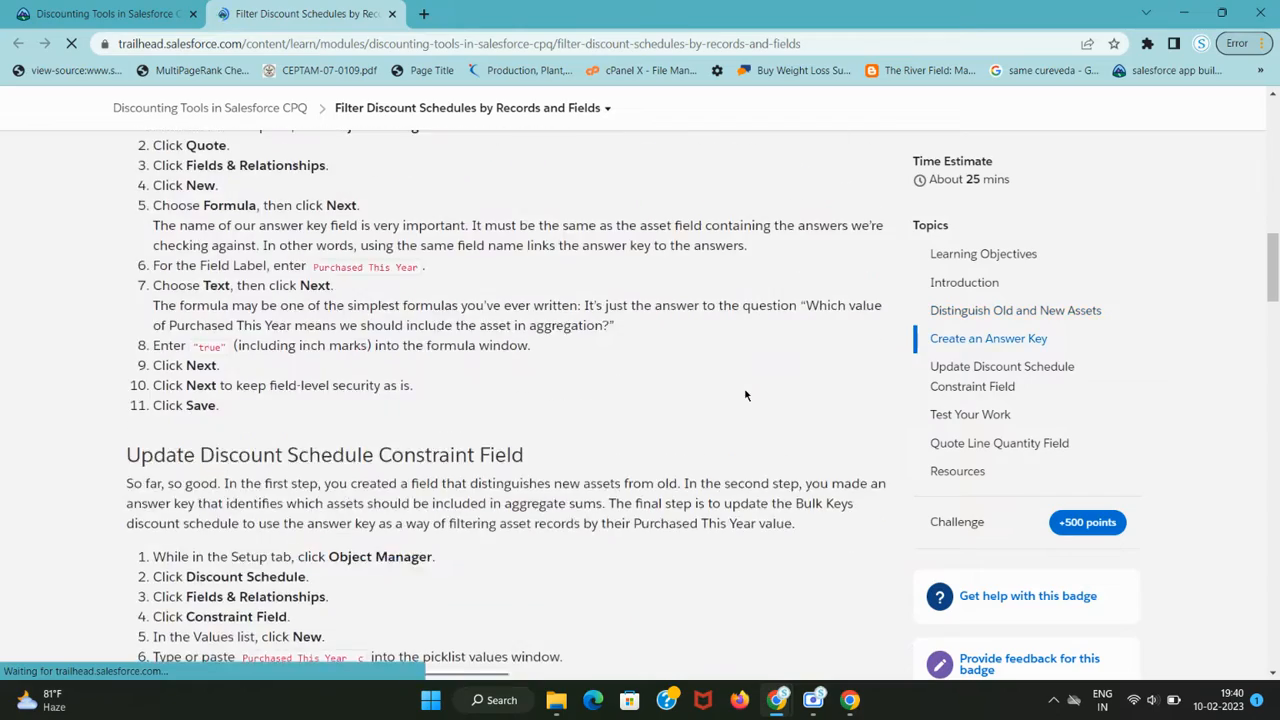
# Step: Launch the practice org from the cross order challenge and copy the Bulk Paper schedule name from its requirements
pyautogui.scroll(-20, 745, 395)
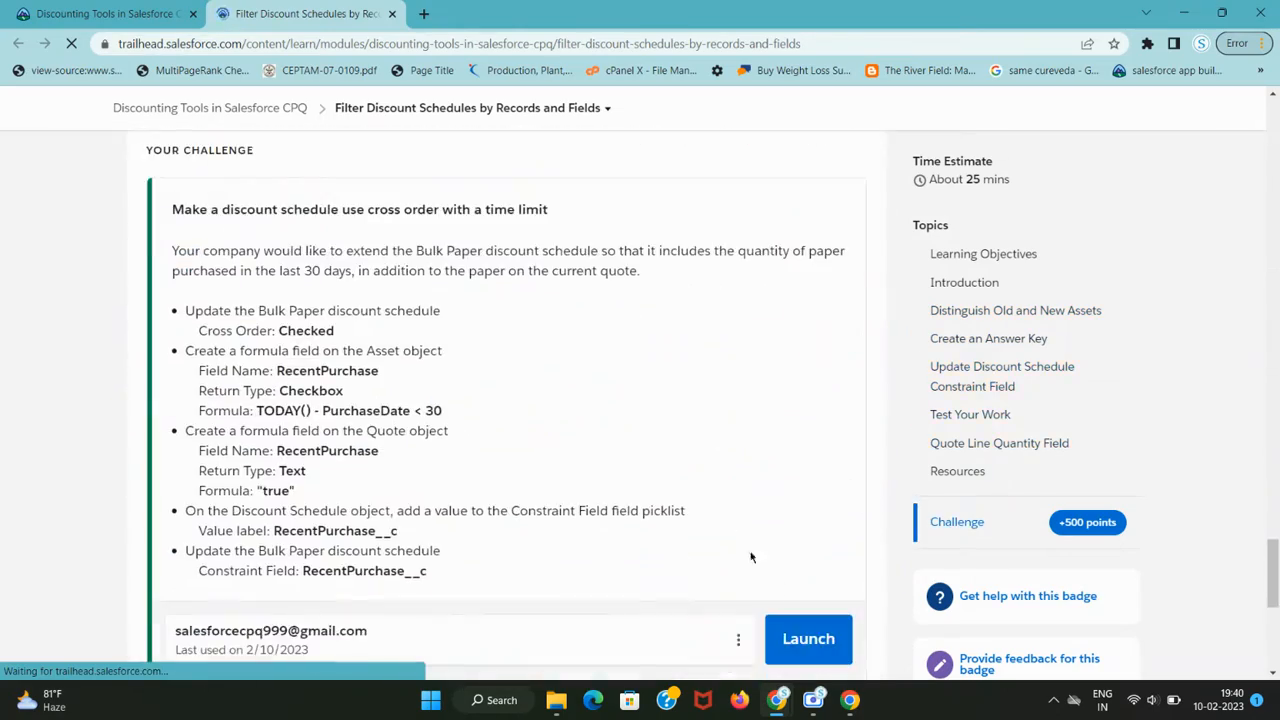
pyautogui.click(820, 637)
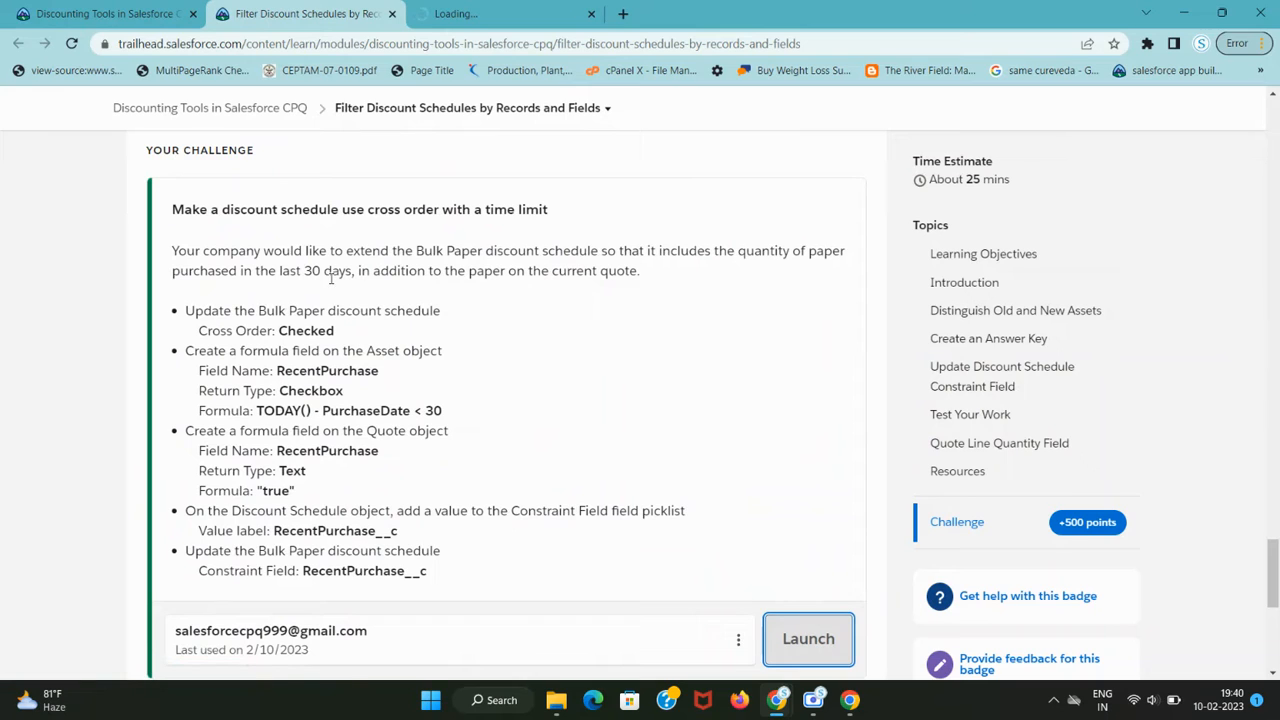
pyautogui.moveTo(173, 210); pyautogui.dragTo(557, 216)
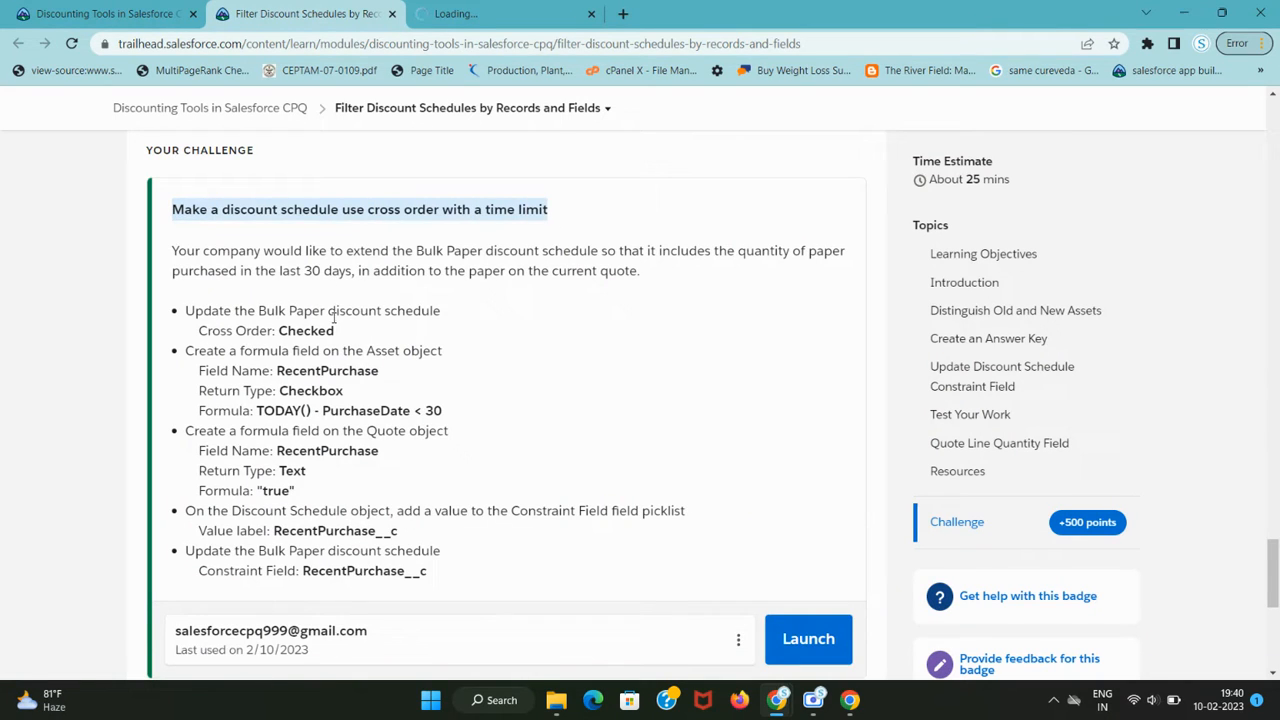
pyautogui.moveTo(257, 310); pyautogui.dragTo(326, 312)
pyautogui.click(537, 8)
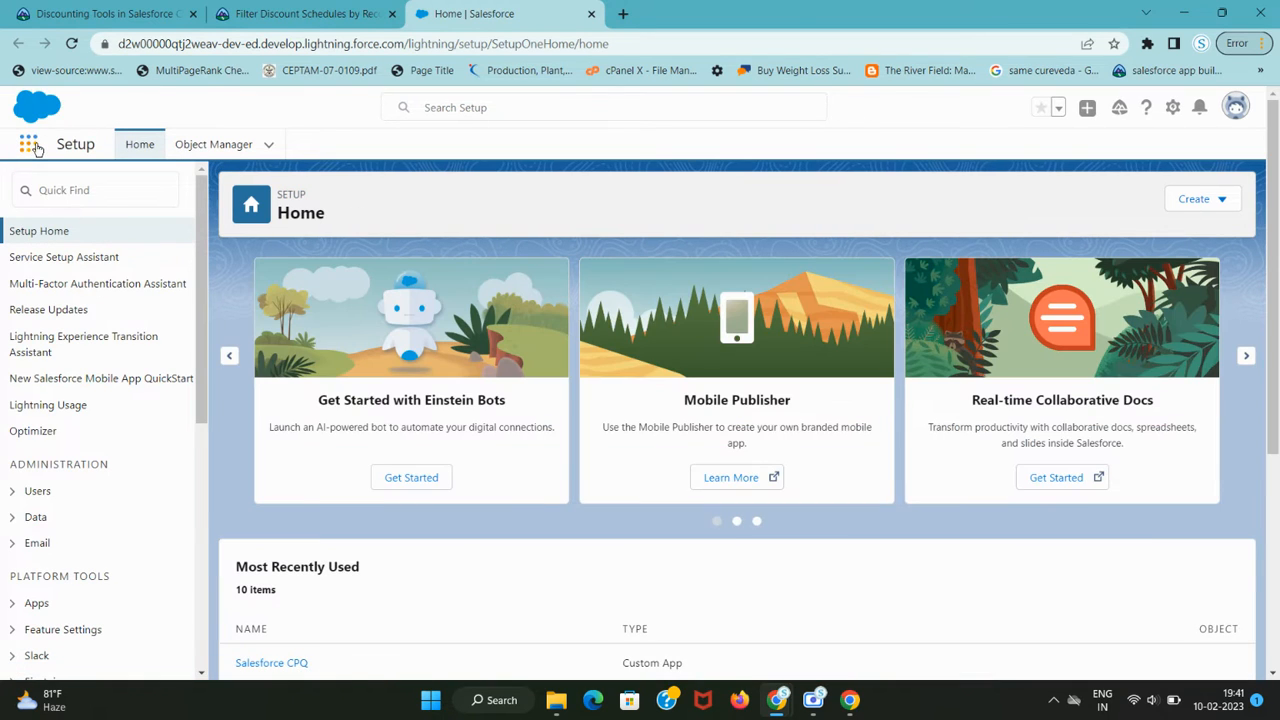
# Step: Switch the org to the Salesforce CPQ app, search for Bulk Paper and open that discount schedule record
pyautogui.click(29, 145)
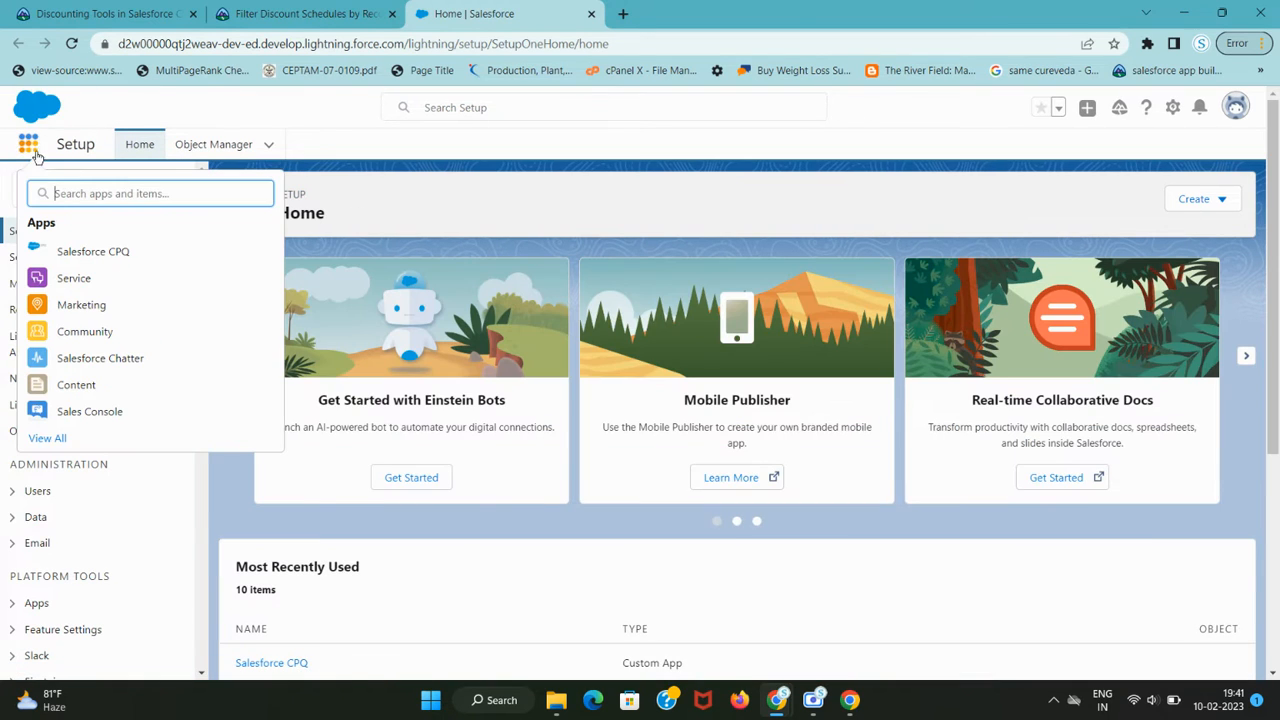
pyautogui.click(100, 254)
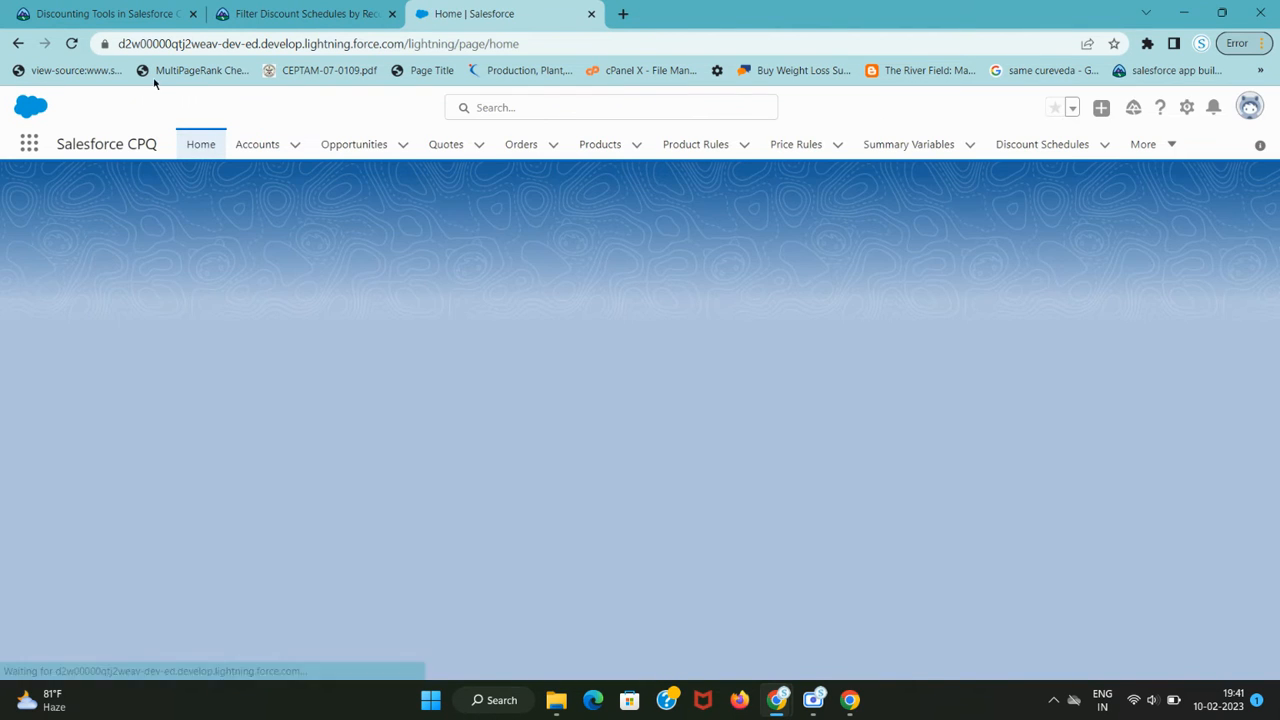
pyautogui.click(241, 8)
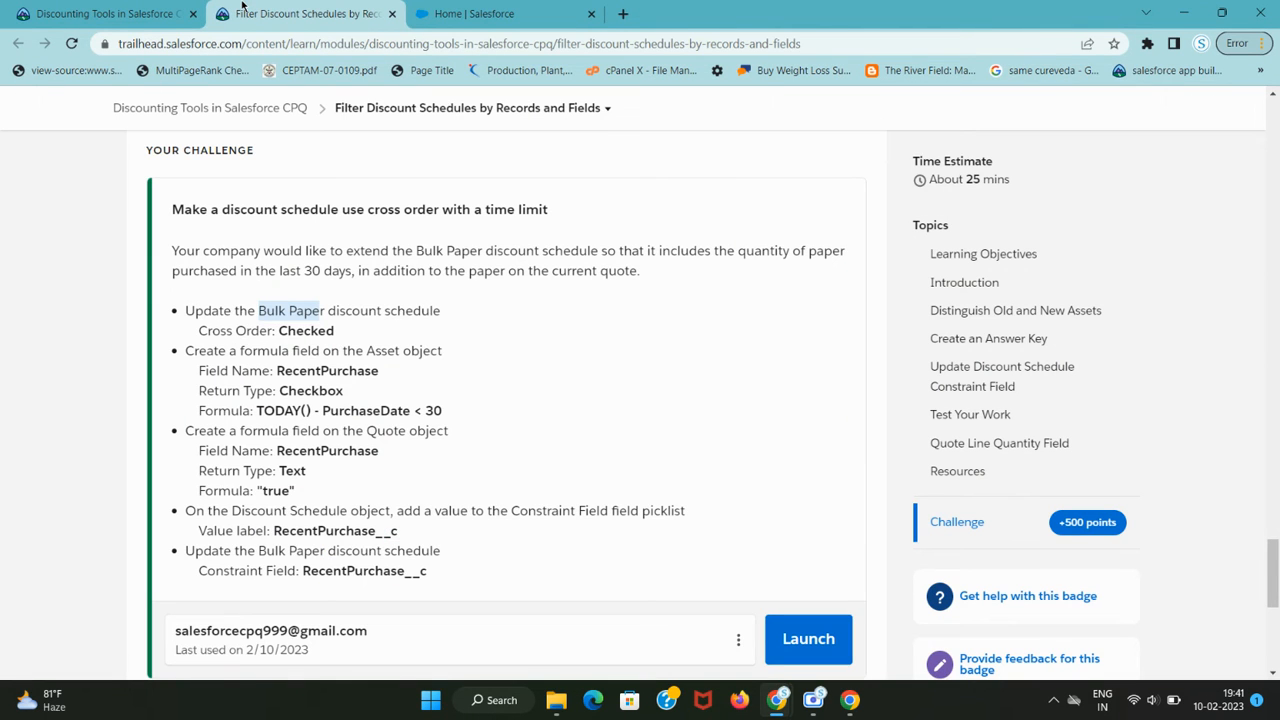
pyautogui.click(416, 8)
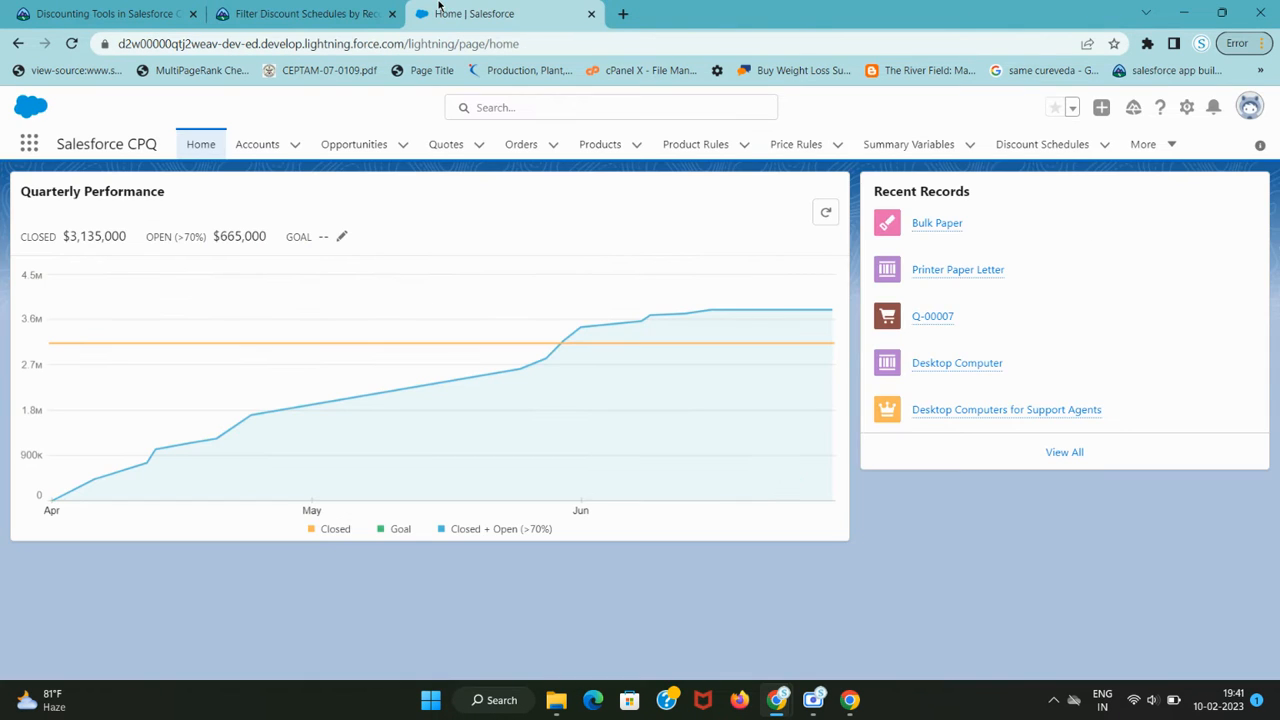
pyautogui.click(358, 8)
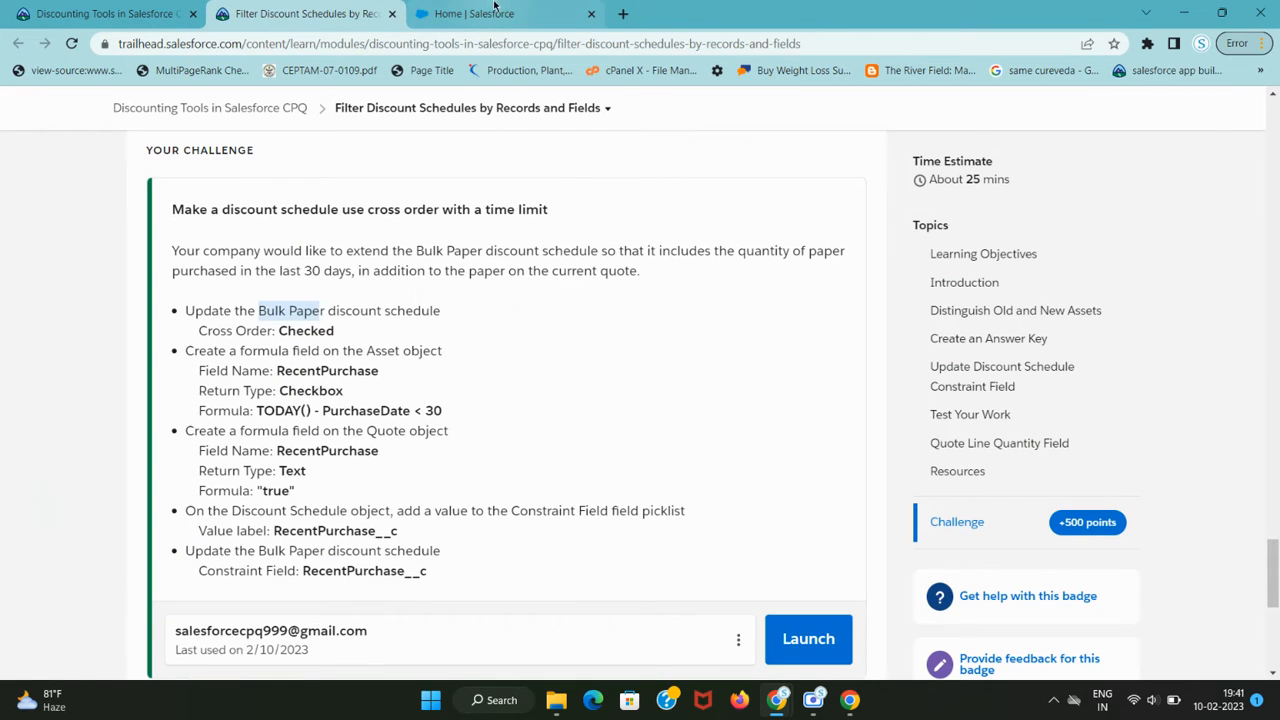
pyautogui.click(448, 8)
pyautogui.click(551, 106)
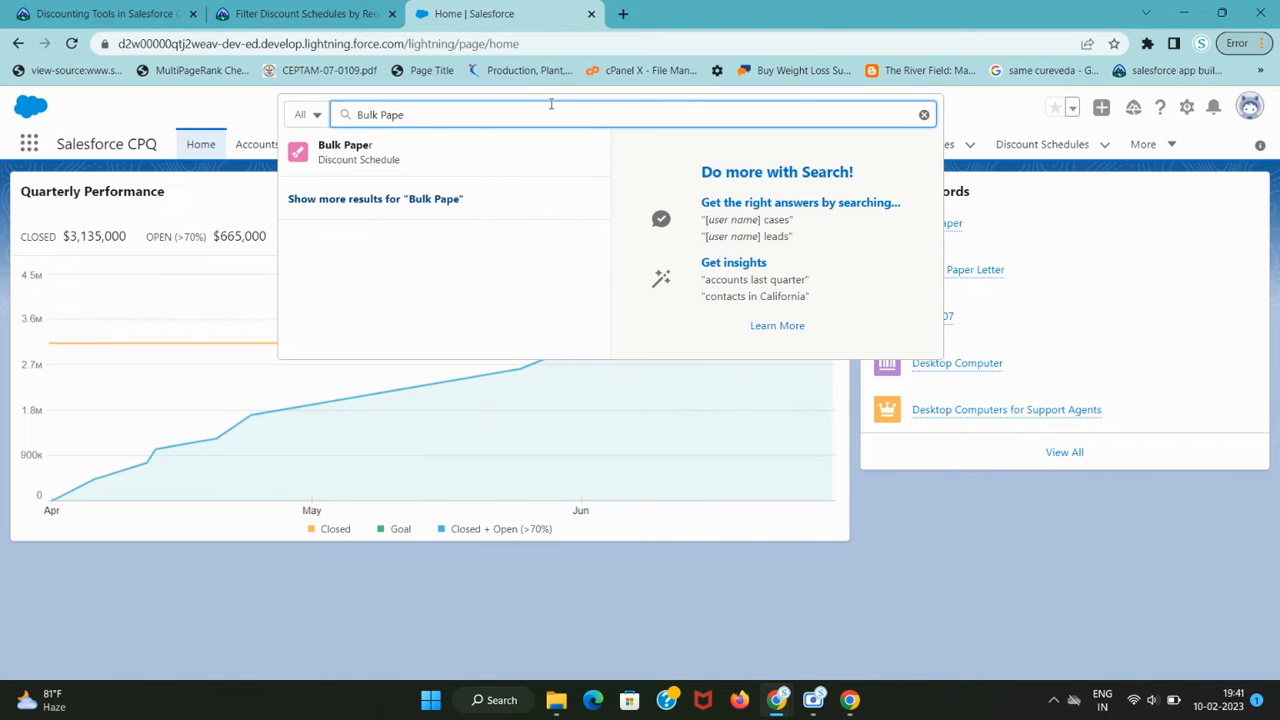
pyautogui.click(383, 160)
# Step: Enable Cross Orders on the Bulk Paper discount schedule, as the challenge requires, and save the record
pyautogui.click(334, 10)
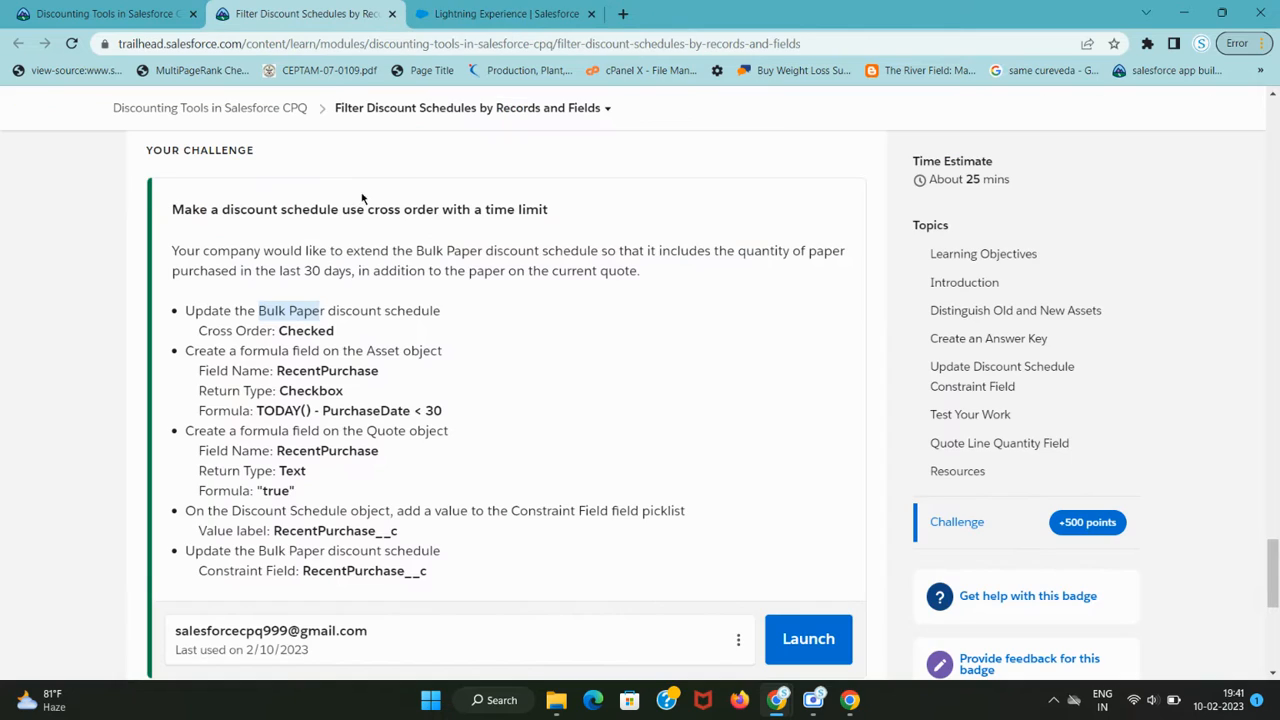
pyautogui.moveTo(277, 331); pyautogui.dragTo(335, 331)
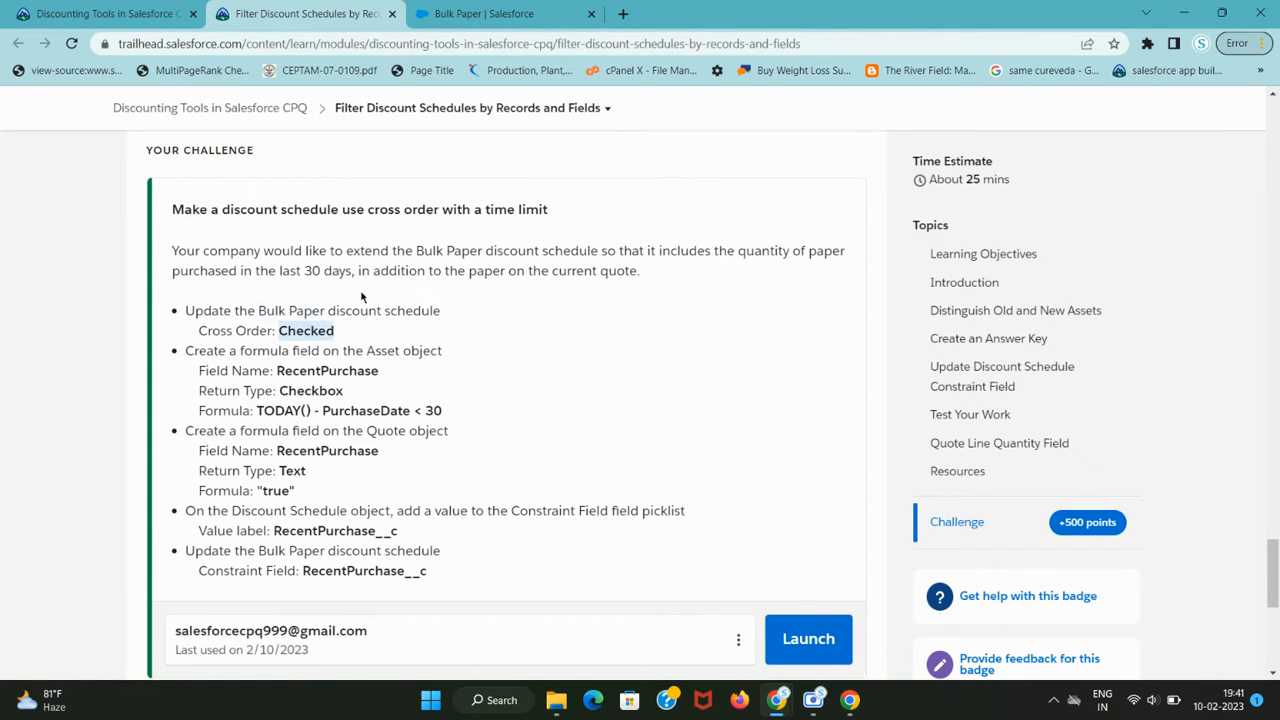
pyautogui.click(484, 13)
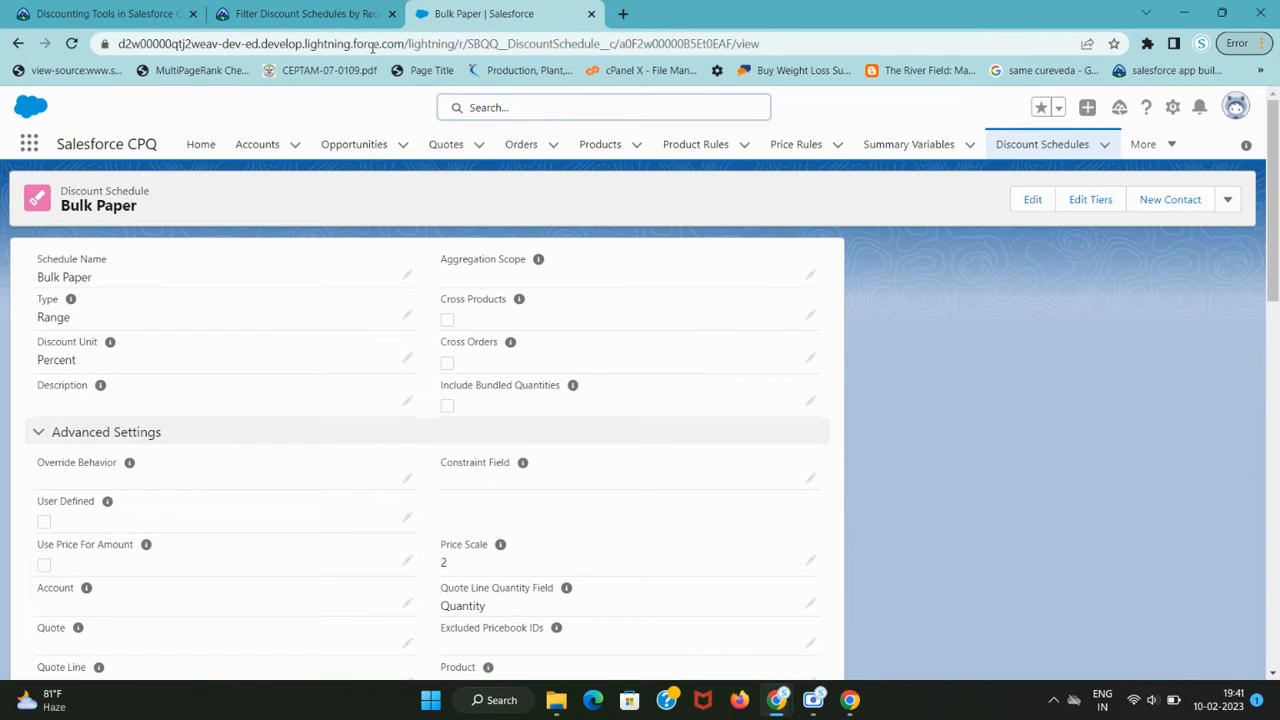
pyautogui.click(1032, 199)
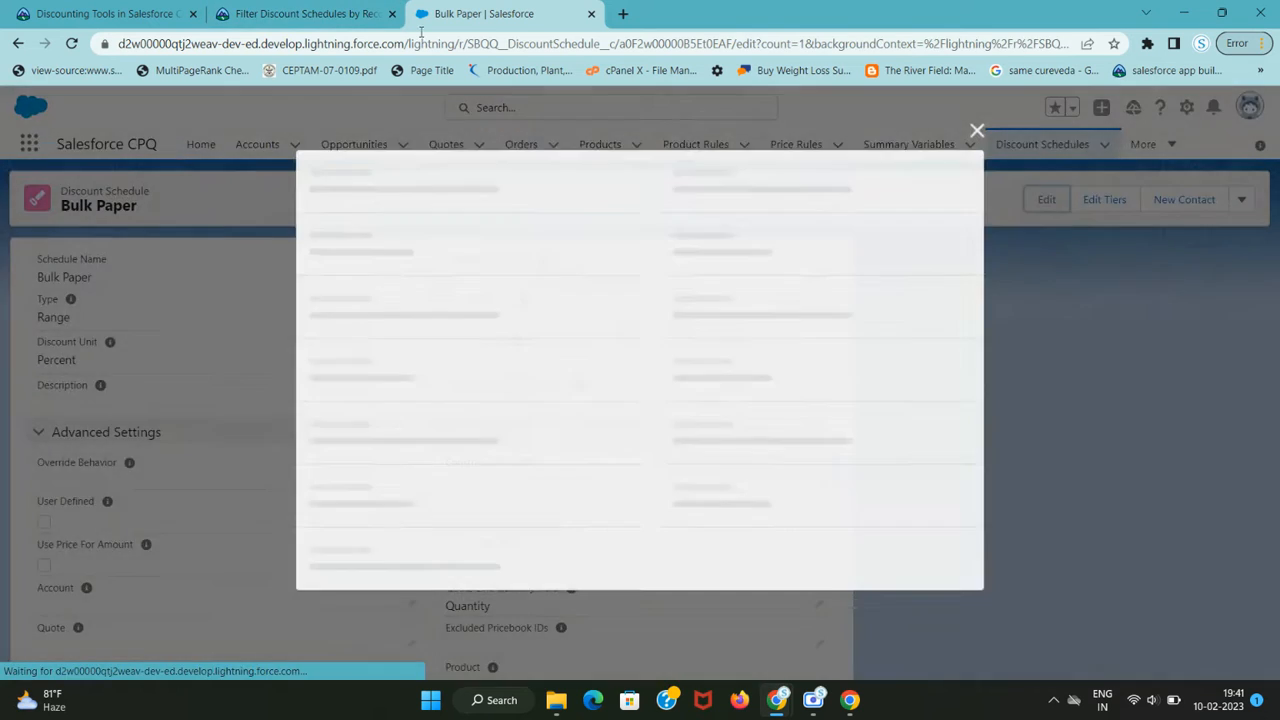
pyautogui.click(334, 13)
pyautogui.doubleClick(218, 331)
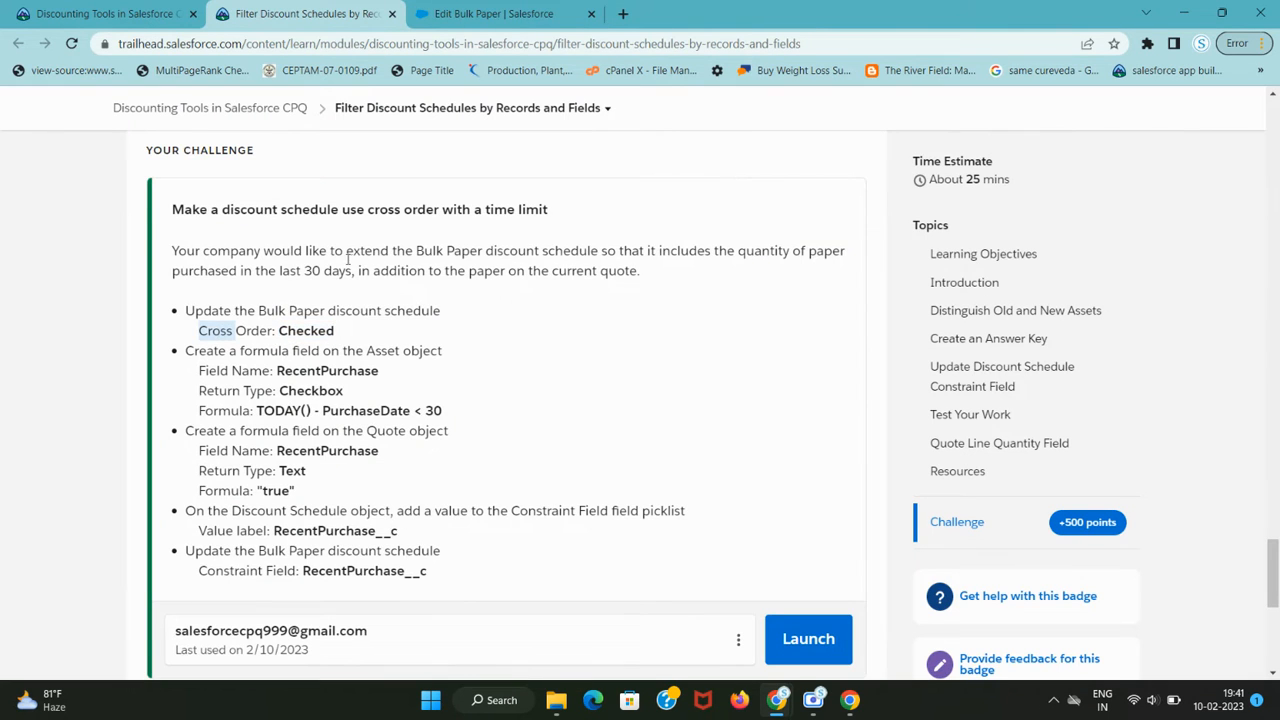
pyautogui.click(490, 13)
pyautogui.hotkey('ctrl', 'f')
pyautogui.write('Cross')
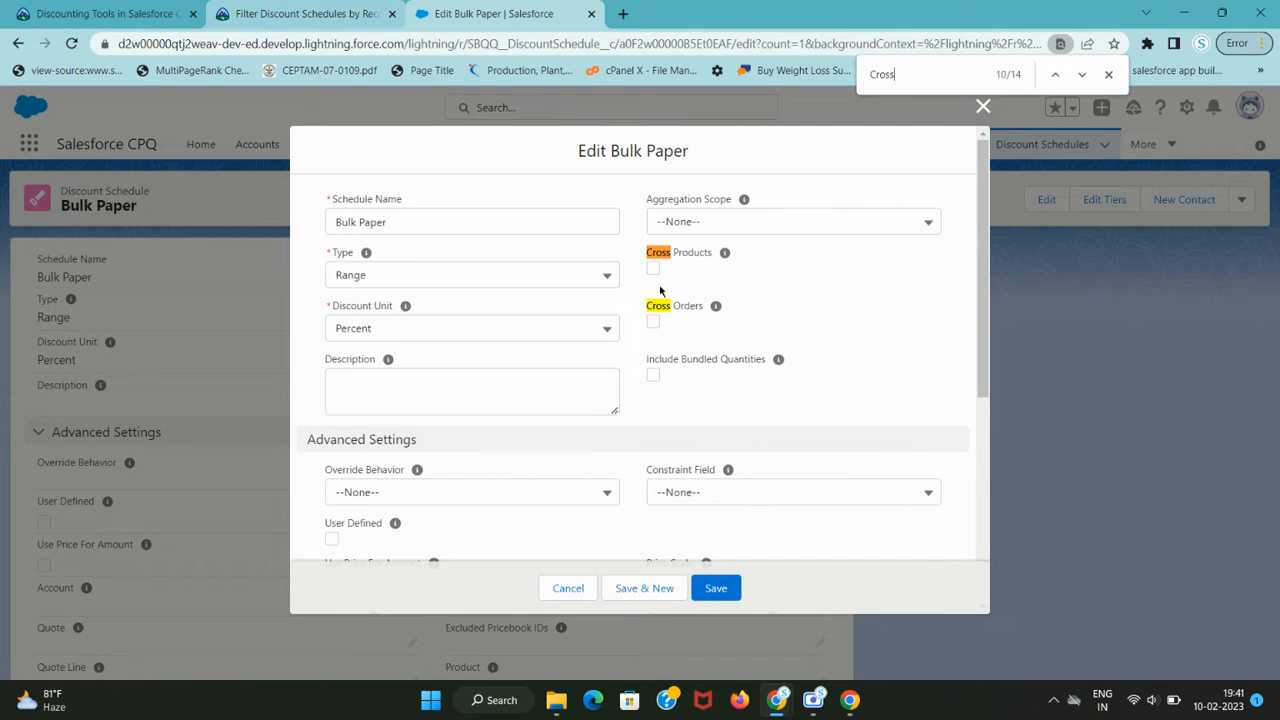
pyautogui.click(653, 322)
pyautogui.click(362, 8)
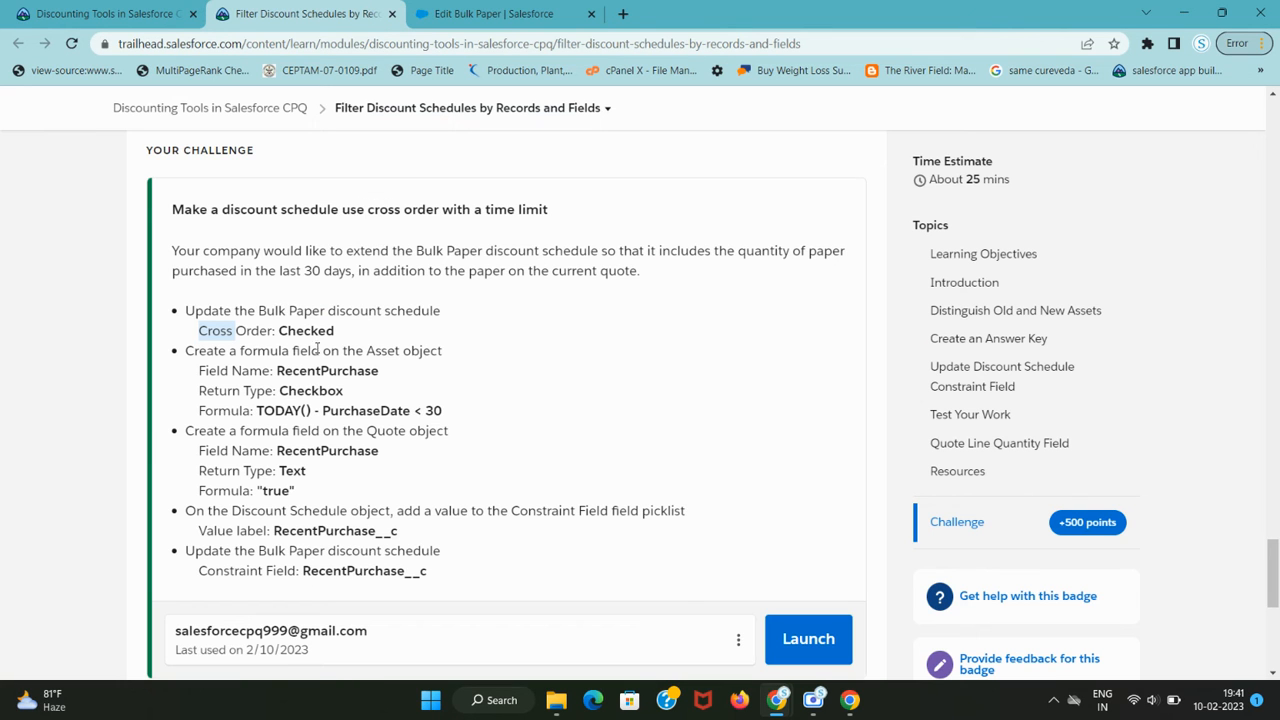
pyautogui.click(490, 13)
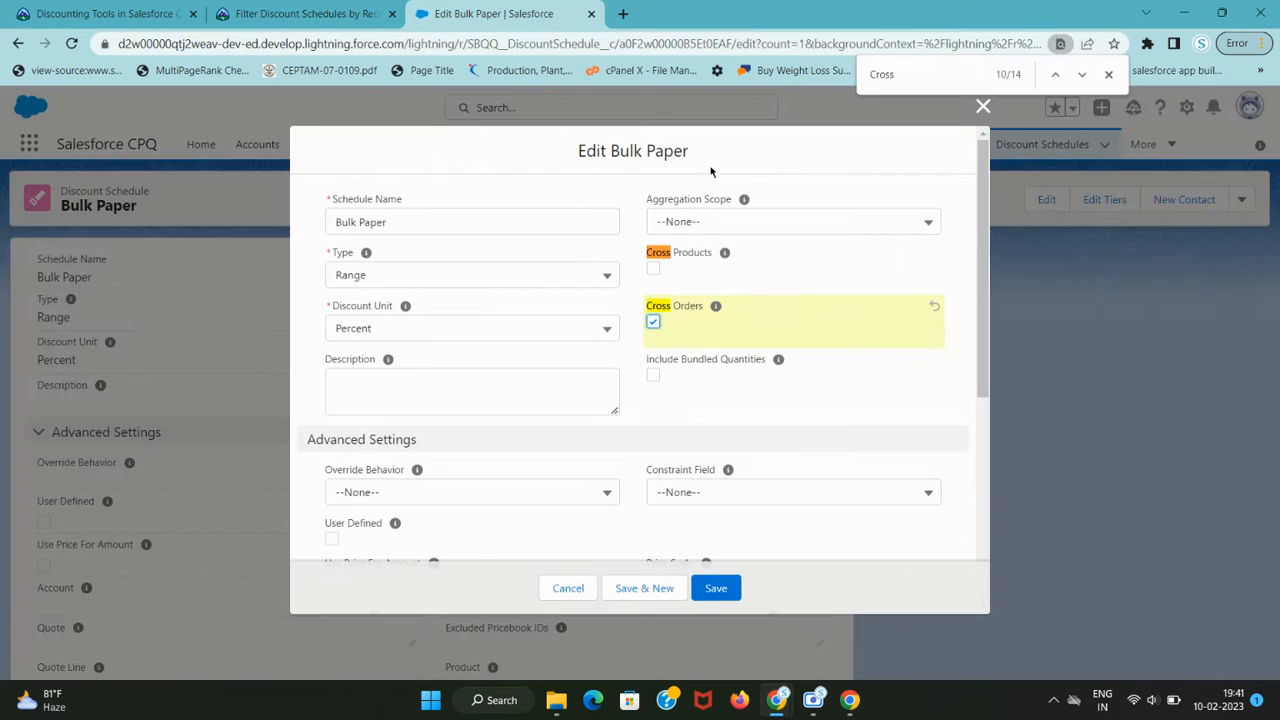
pyautogui.click(1108, 74)
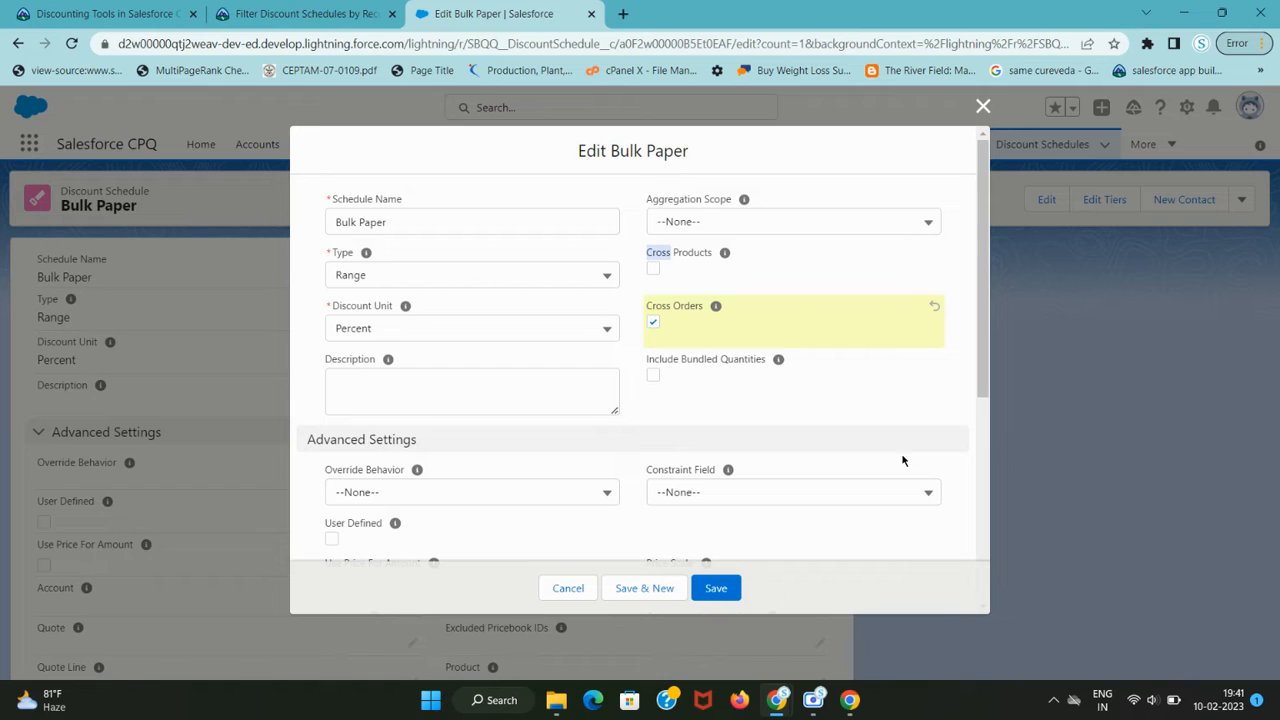
pyautogui.click(728, 594)
# Step: Open the org's Setup in a separate browser tab and place that tab directly after the challenge page
pyautogui.click(305, 13)
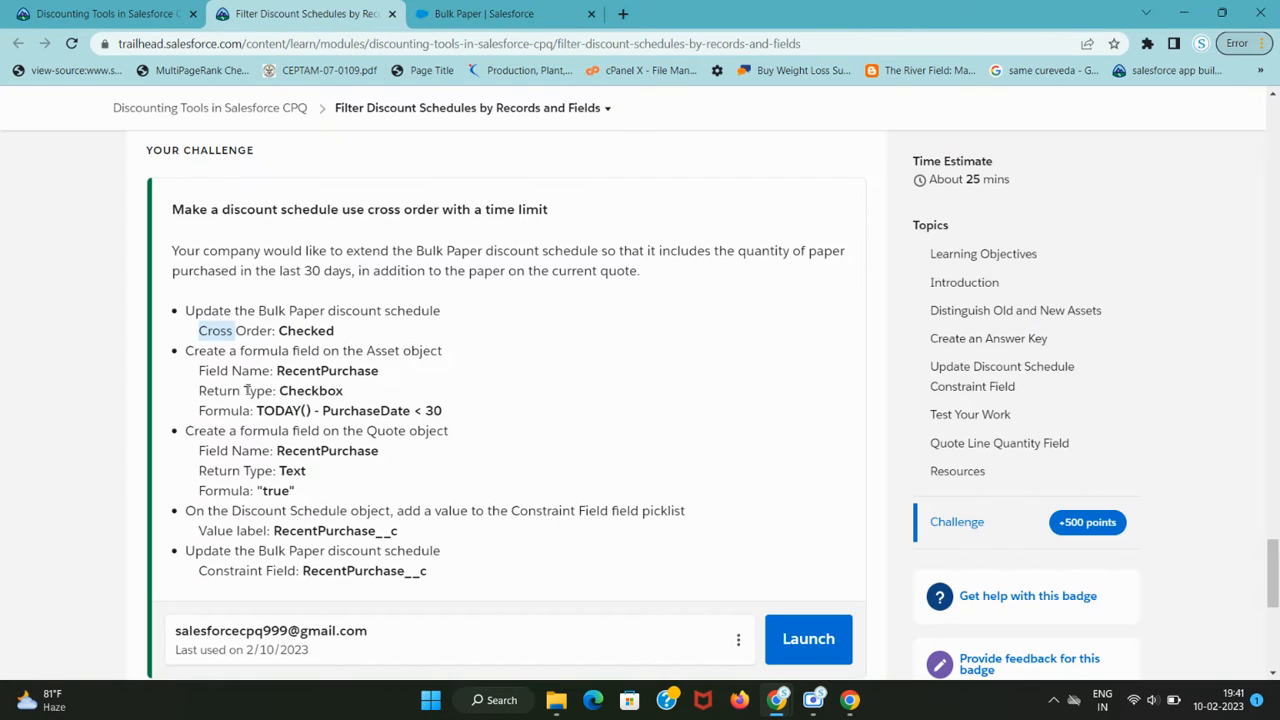
pyautogui.doubleClick(375, 351)
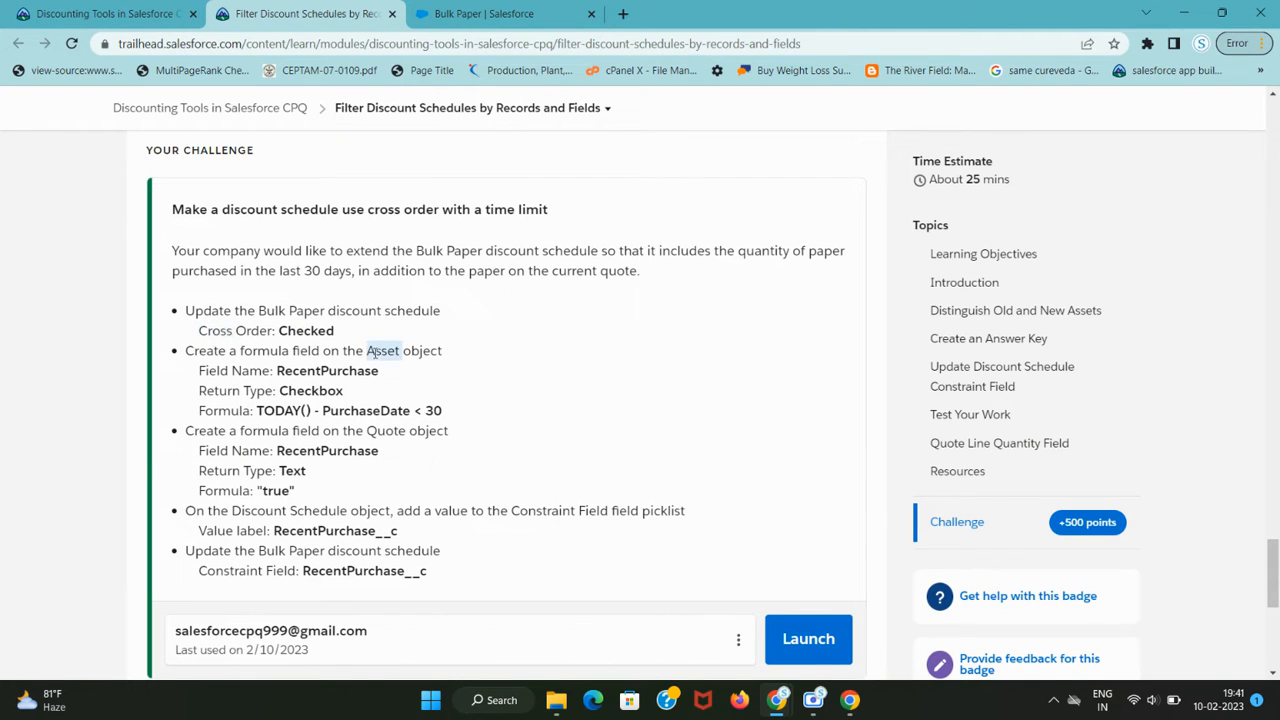
pyautogui.click(480, 13)
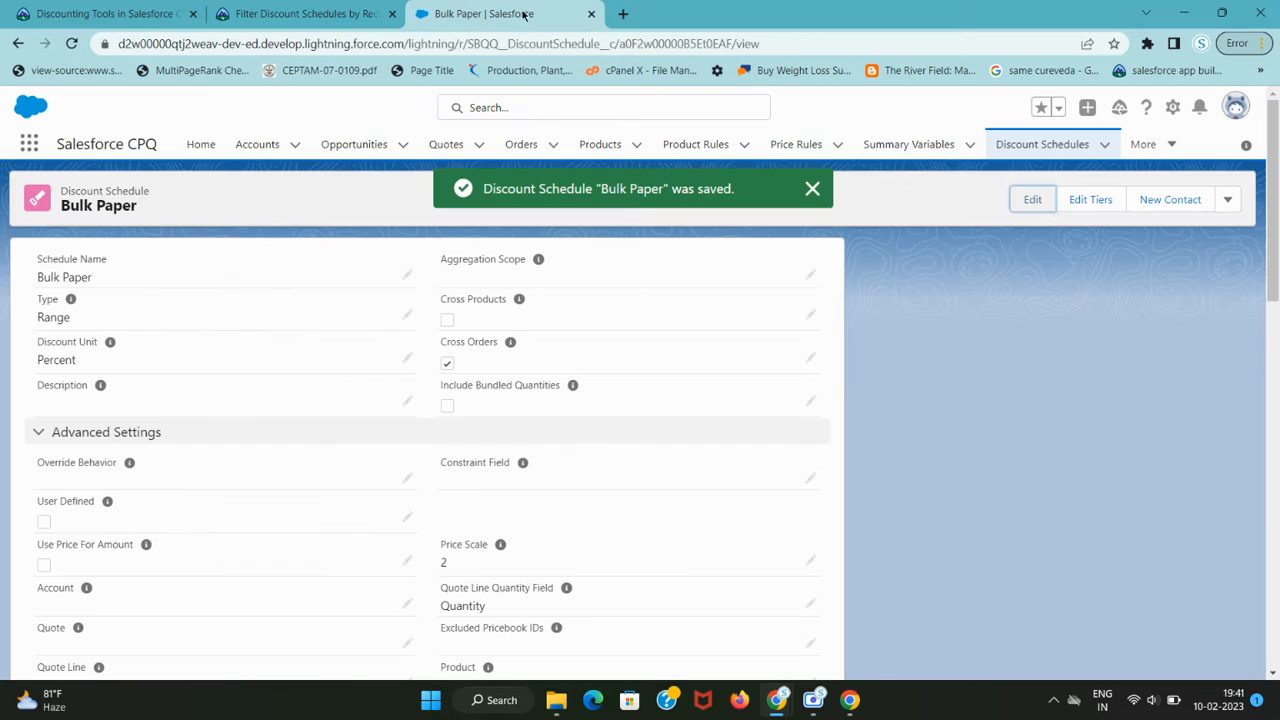
pyautogui.click(1171, 109)
pyautogui.click(1137, 160)
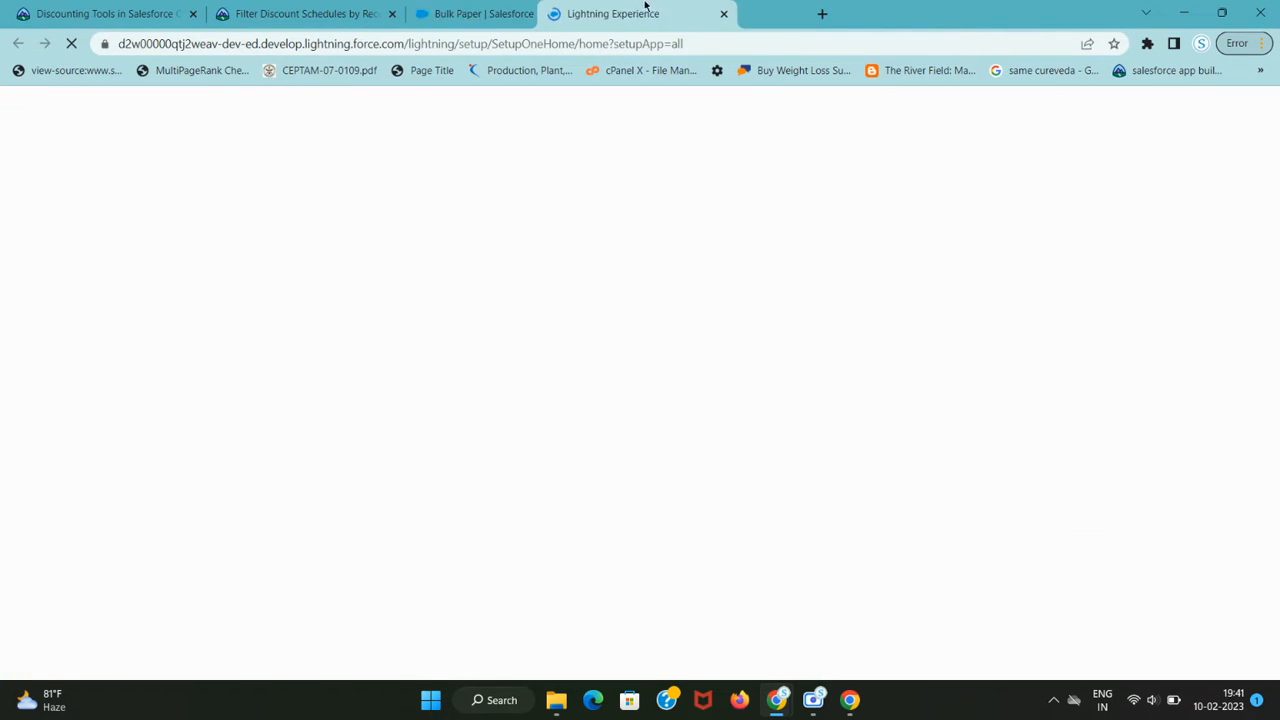
pyautogui.moveTo(640, 13); pyautogui.dragTo(485, 37)
# Step: Search the Object Manager for Asset, the object named in the challenge, and open the Asset object
pyautogui.click(305, 14)
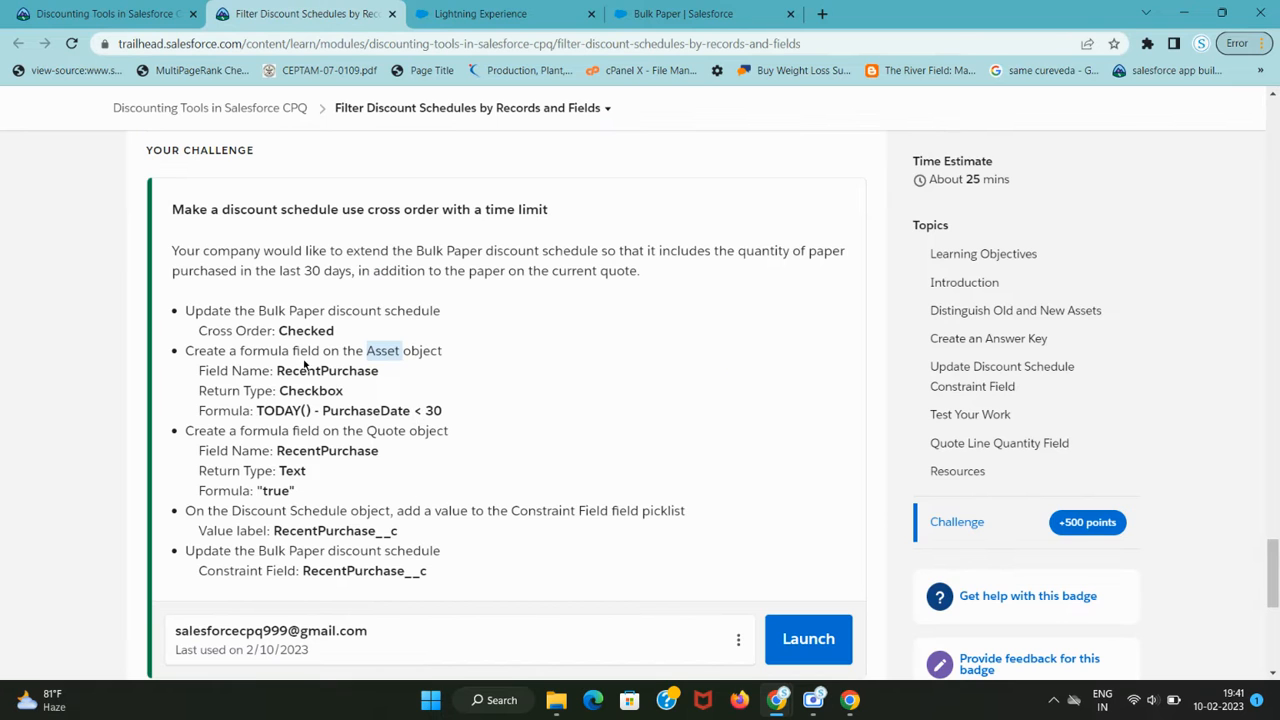
pyautogui.moveTo(236, 351); pyautogui.dragTo(185, 351)
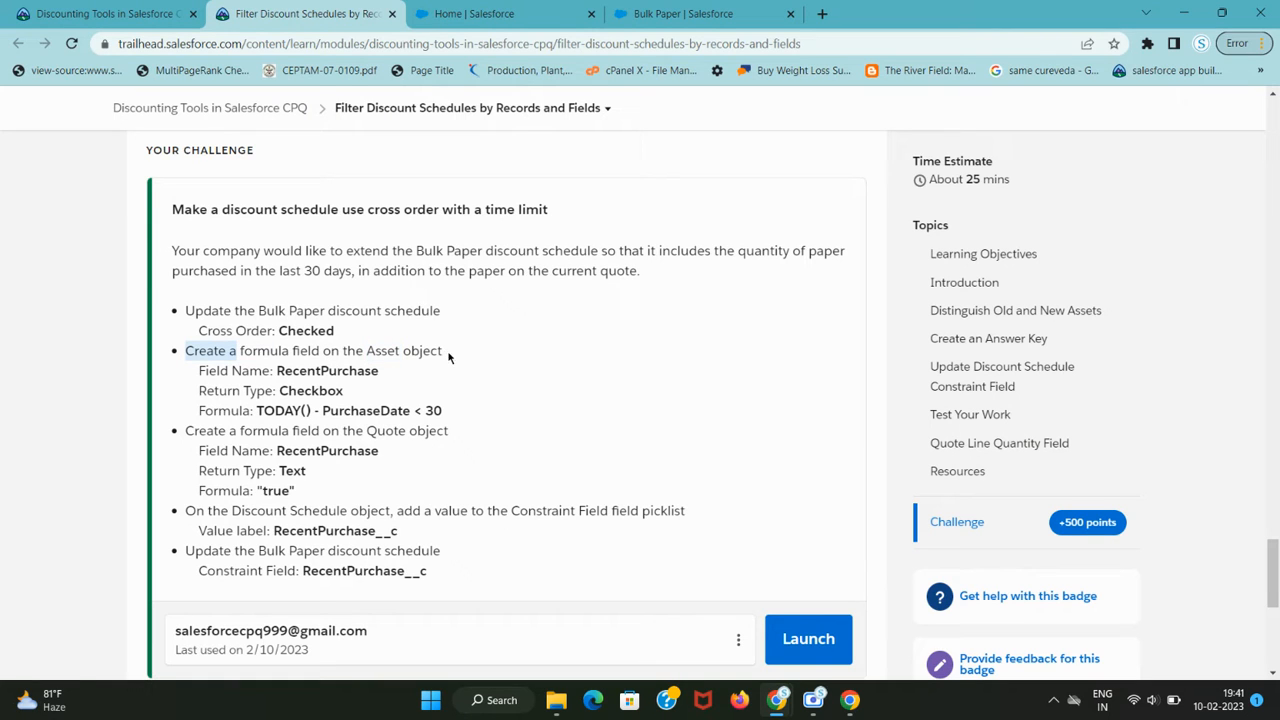
pyautogui.keyDown('shift'); pyautogui.click(440, 351); pyautogui.keyUp('shift')
pyautogui.click(492, 7)
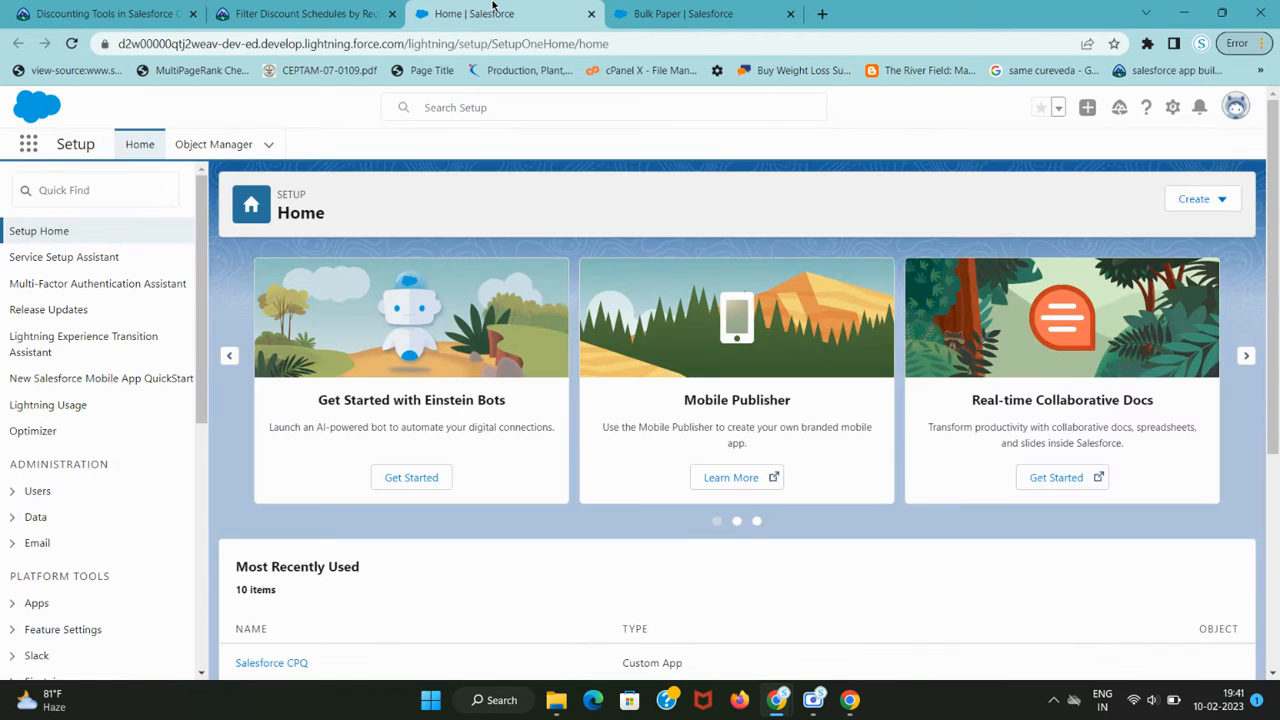
pyautogui.click(209, 144)
pyautogui.click(327, 8)
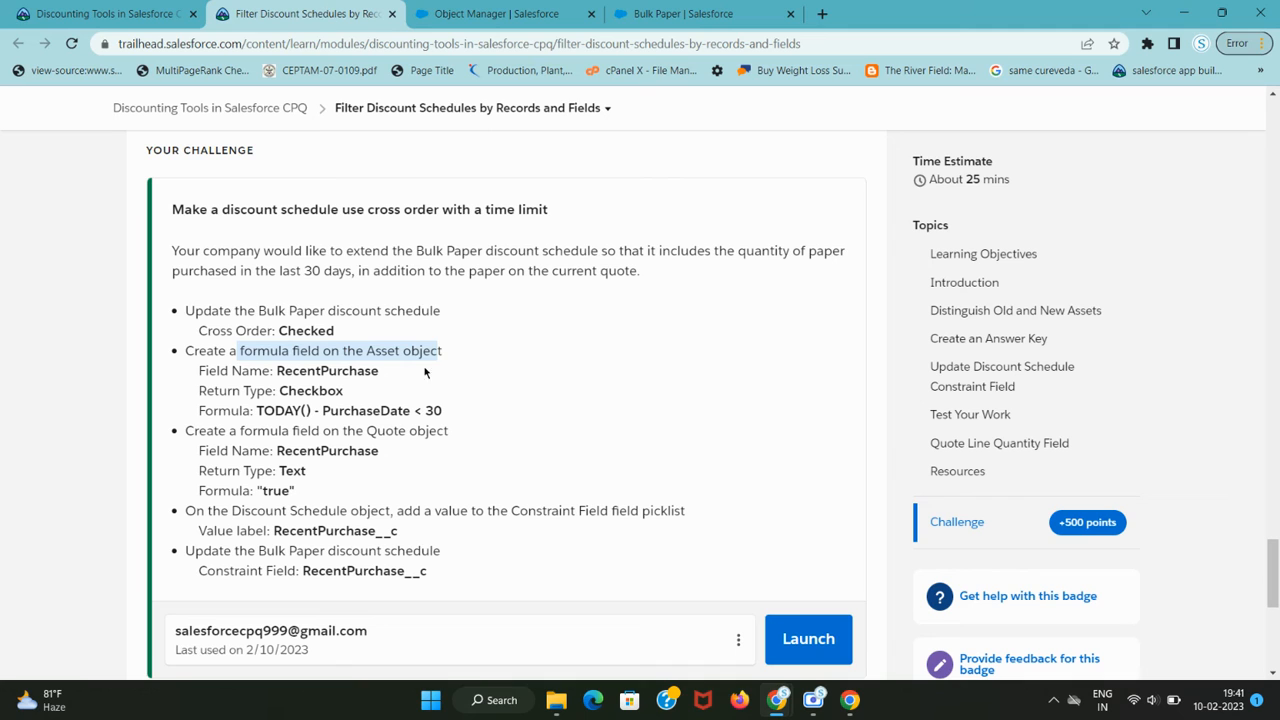
pyautogui.doubleClick(383, 351)
pyautogui.hotkey('ctrl', 'c')
pyautogui.click(500, 14)
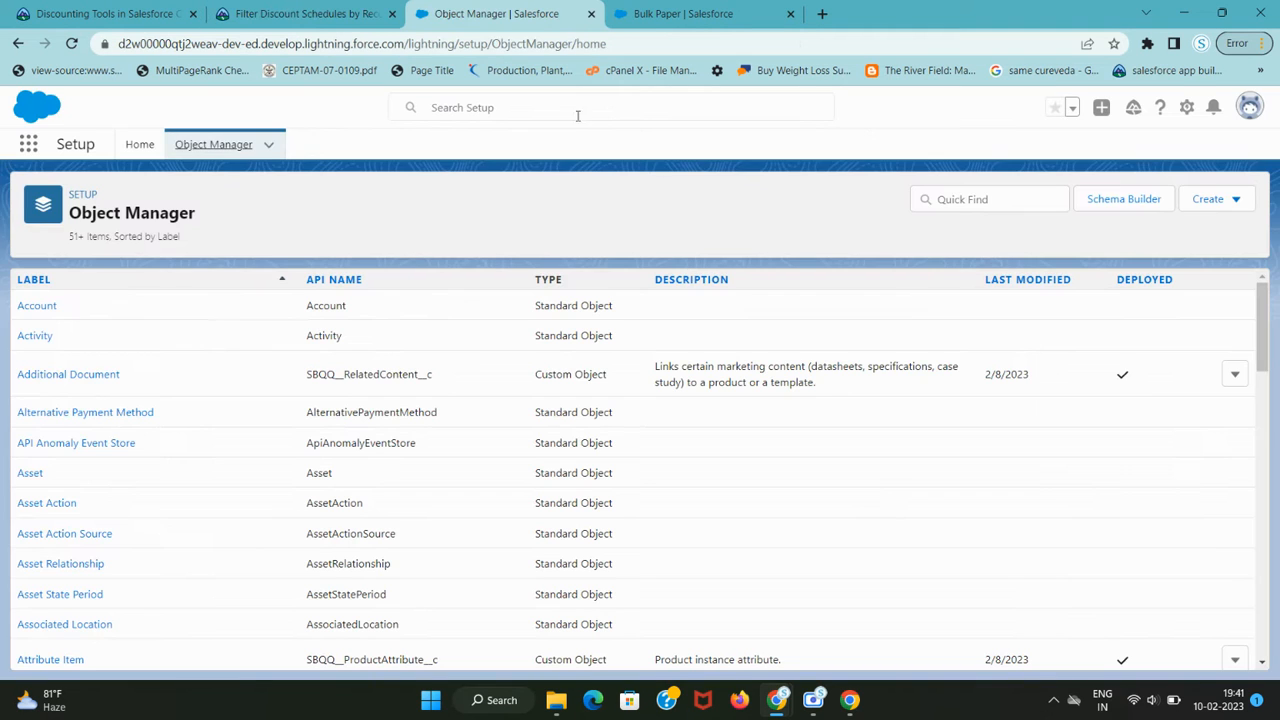
pyautogui.click(977, 208)
pyautogui.hotkey('ctrl', 'v')
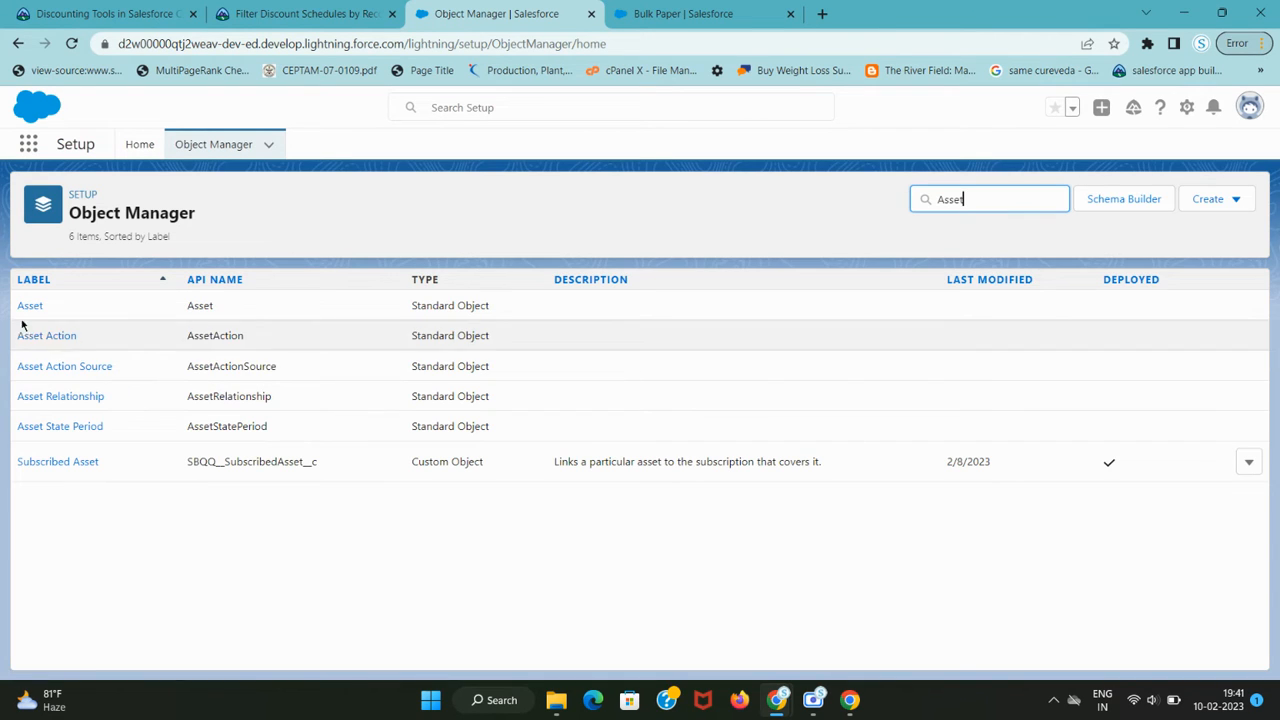
pyautogui.click(30, 306)
# Step: Copy the field name RecentPurchase from the Trailhead challenge and start a new custom field on the Asset object
pyautogui.click(300, 13)
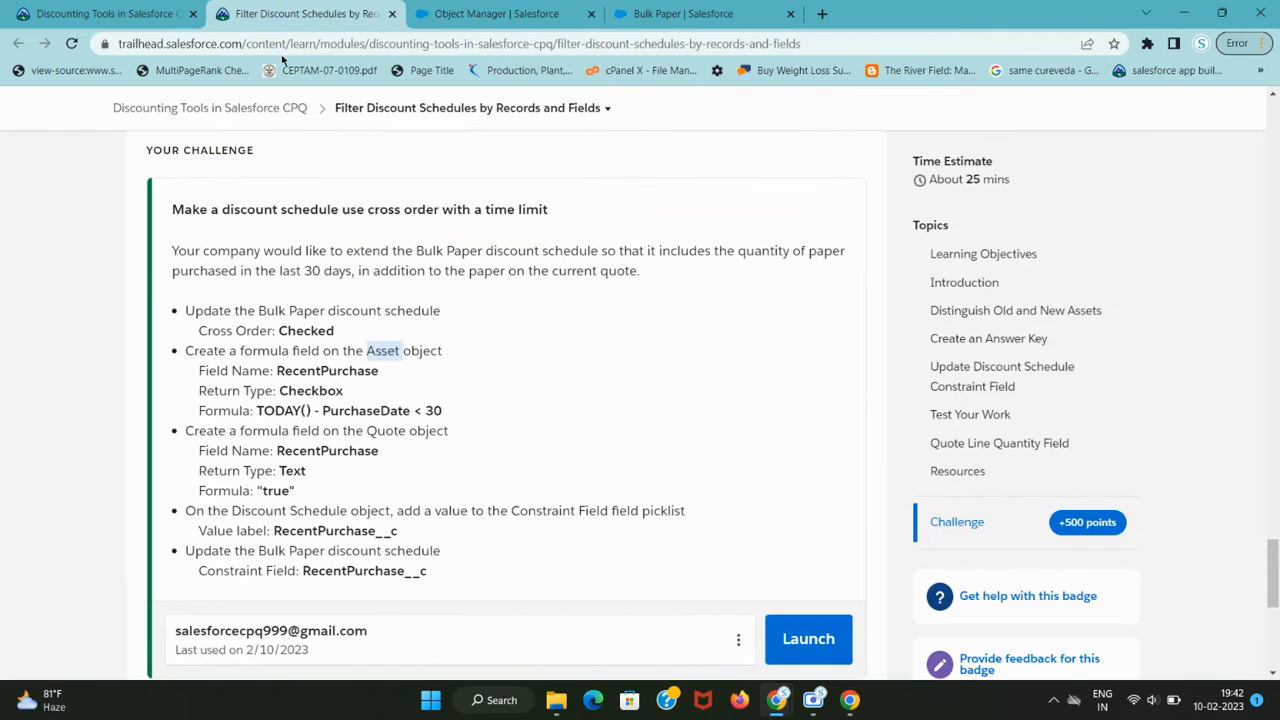
pyautogui.moveTo(276, 370); pyautogui.dragTo(398, 372)
pyautogui.hotkey('ctrl', 'c')
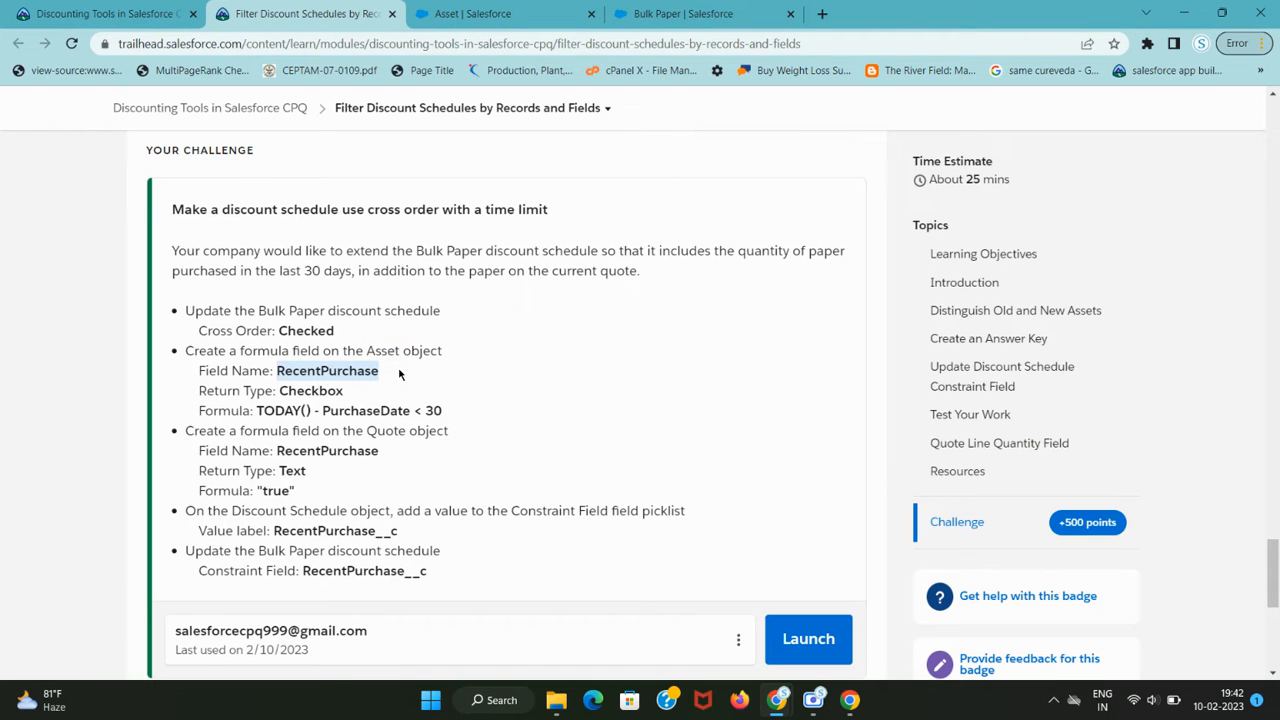
pyautogui.hotkey('ctrl', 'Tab')
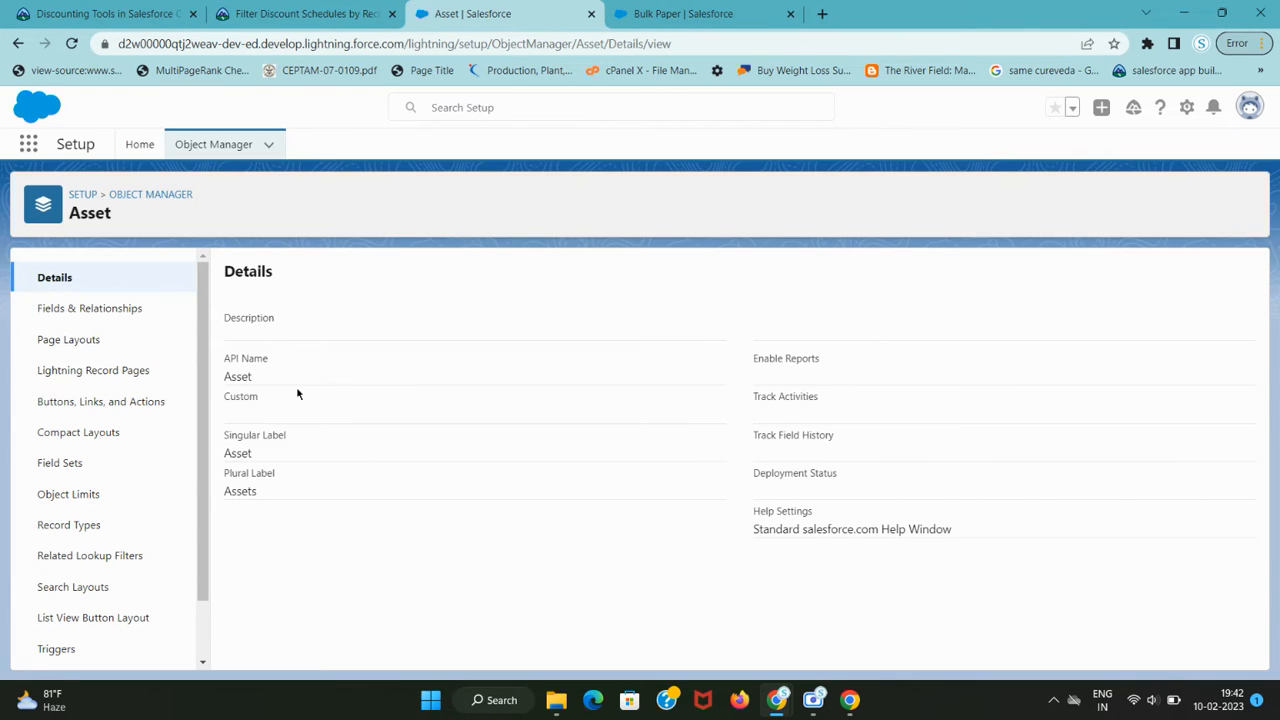
pyautogui.click(103, 311)
pyautogui.hotkey('ctrl', 'shift', 'Tab')
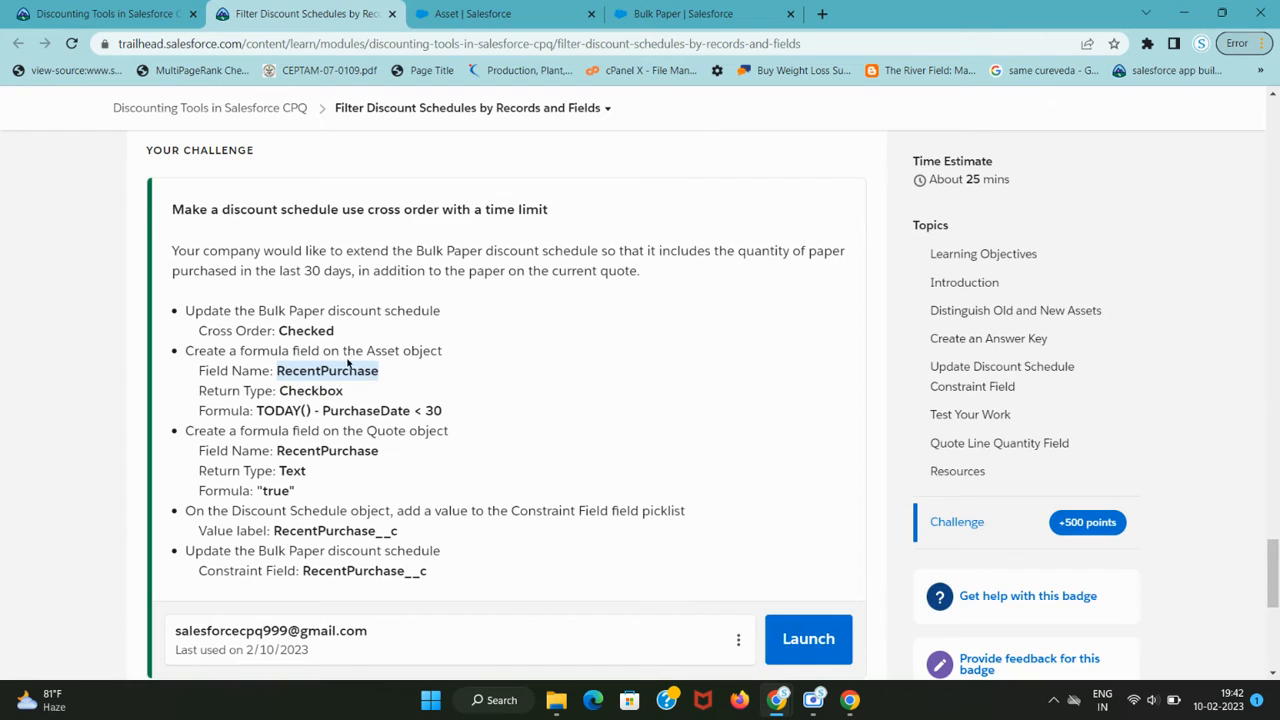
pyautogui.hotkey('ctrl', 'Tab')
pyautogui.click(897, 276)
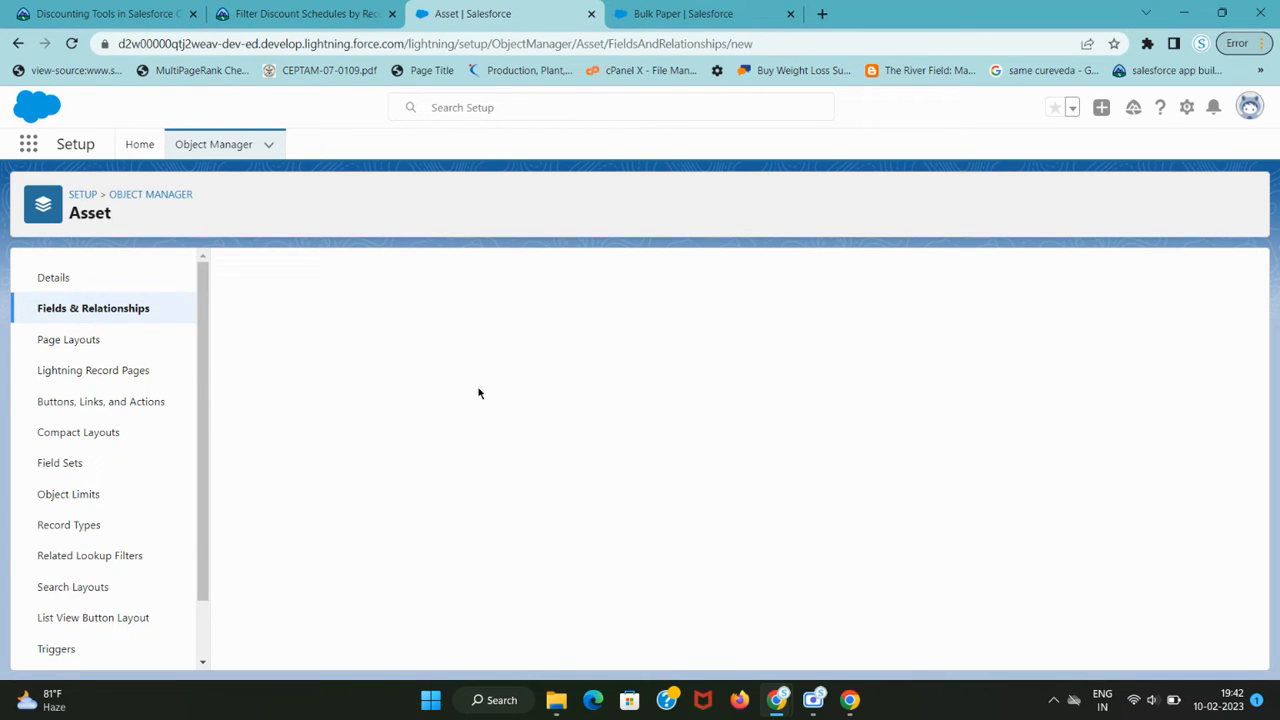
# Step: Choose Formula as the data type of the new Asset field and continue to the output type settings
pyautogui.scroll(-3, 425, 473)
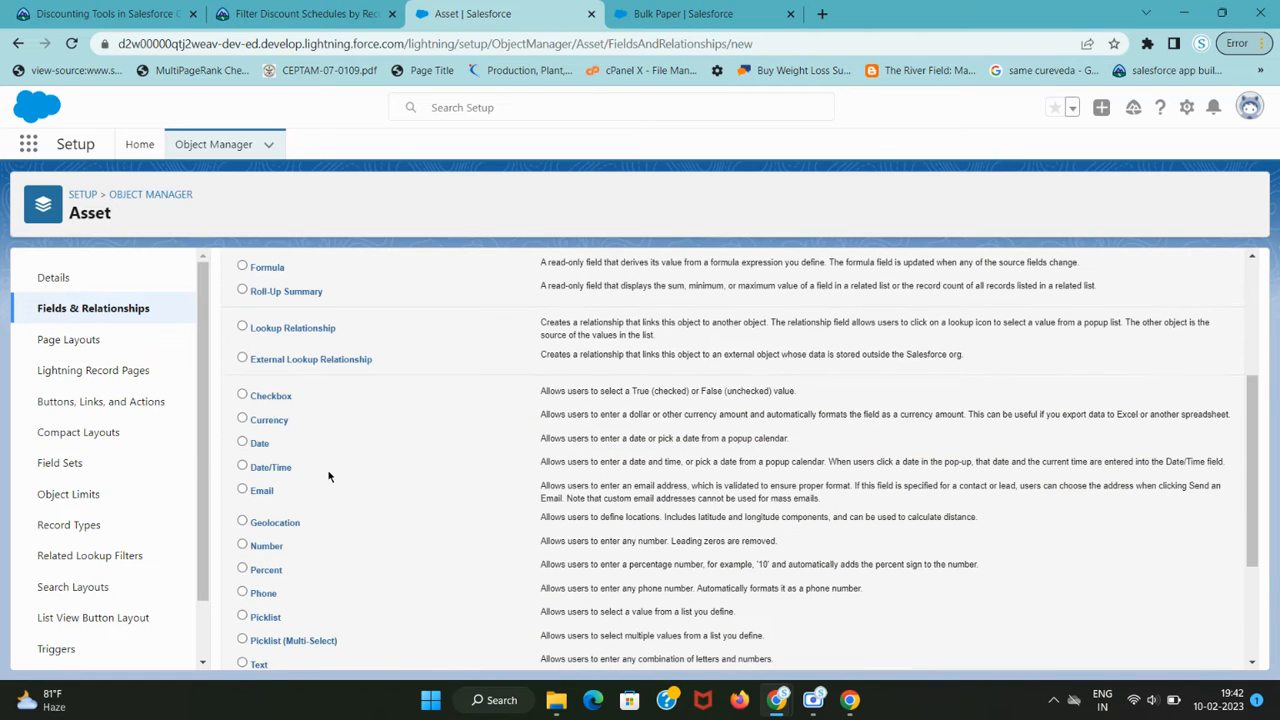
pyautogui.scroll(1, 296, 338)
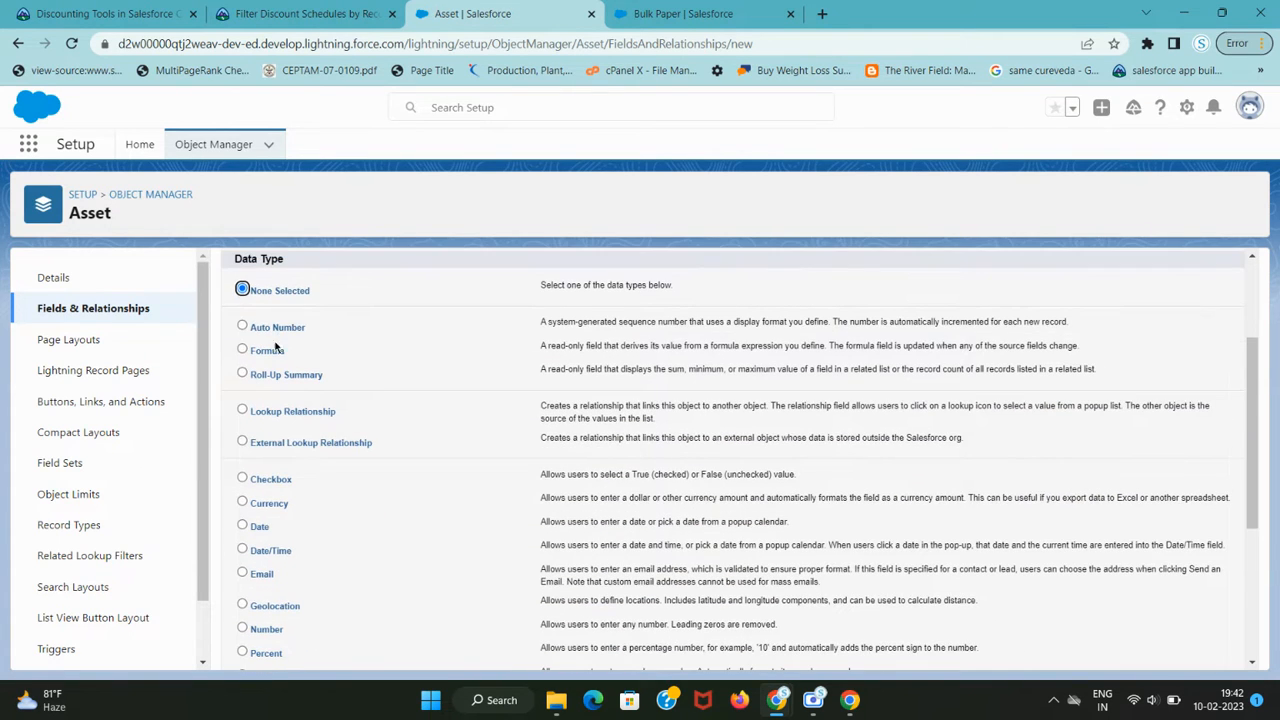
pyautogui.click(268, 353)
pyautogui.scroll(2, 894, 455)
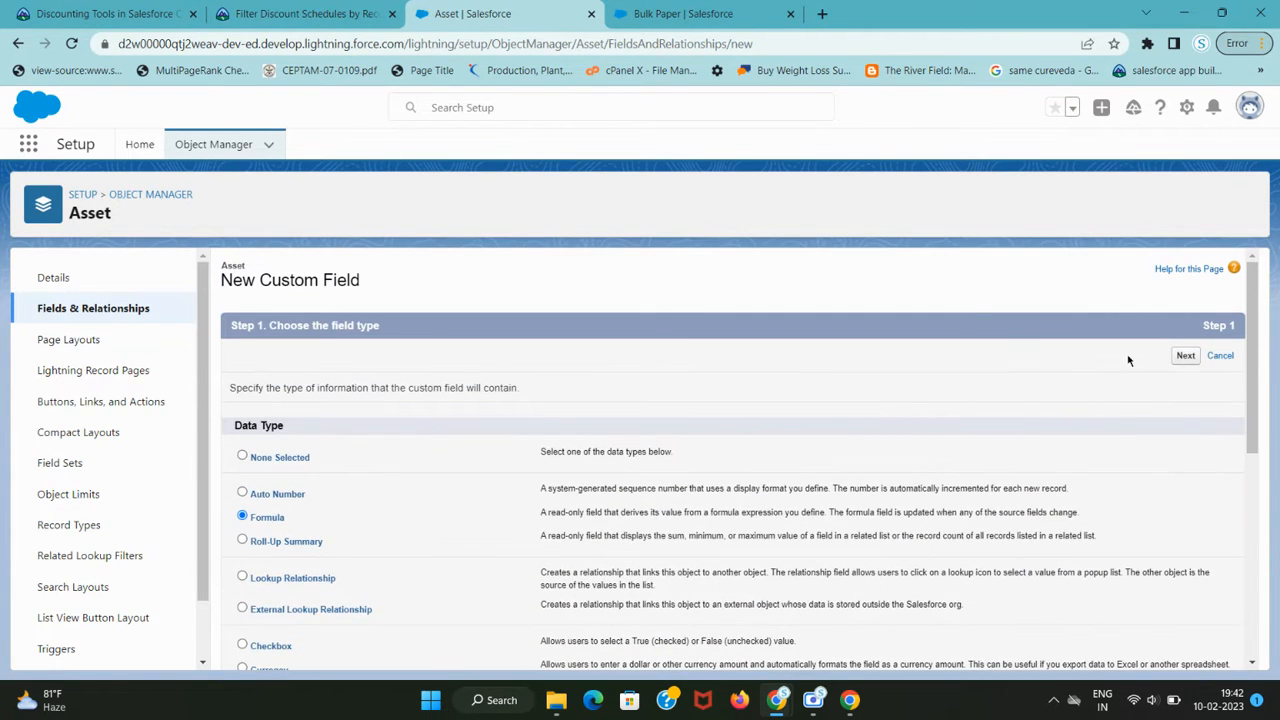
pyautogui.click(1184, 356)
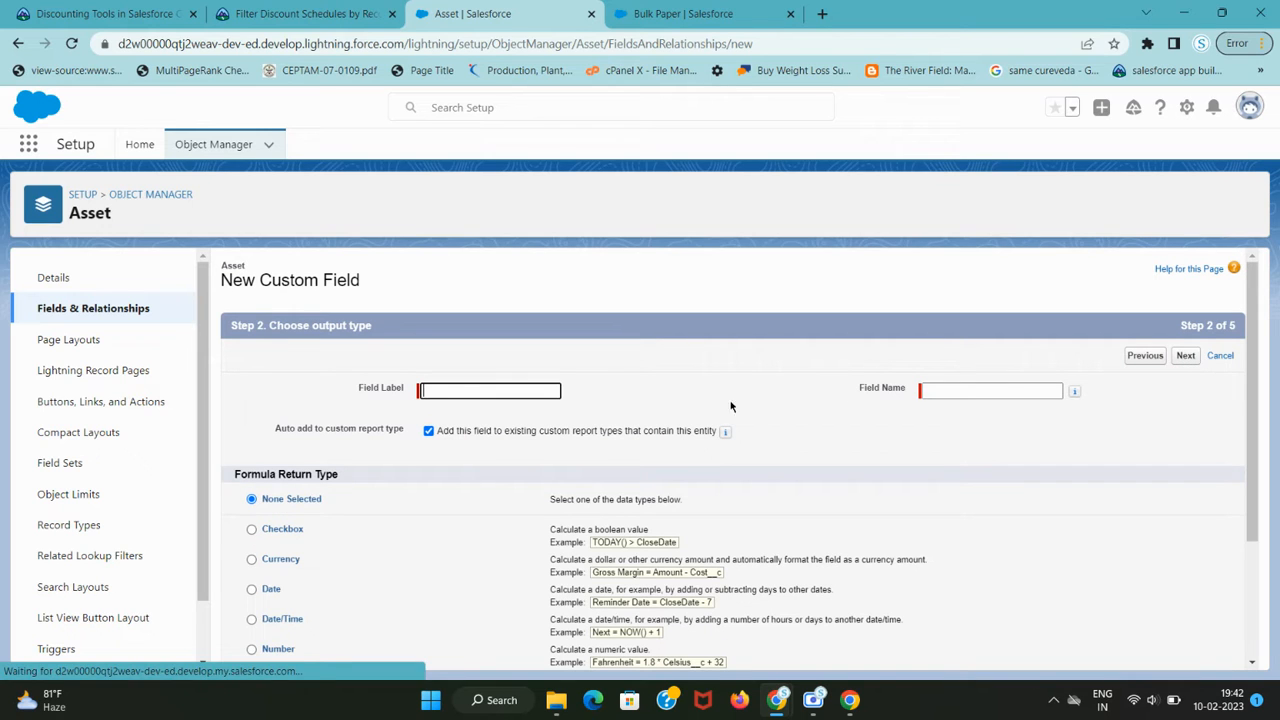
# Step: Label the new Asset field RecentPurchase and set its formula return type to Checkbox, as the challenge requires
pyautogui.hotkey('ctrl', 'v')
pyautogui.click(760, 411)
pyautogui.hotkey('ctrl', 'shift', 'Tab')
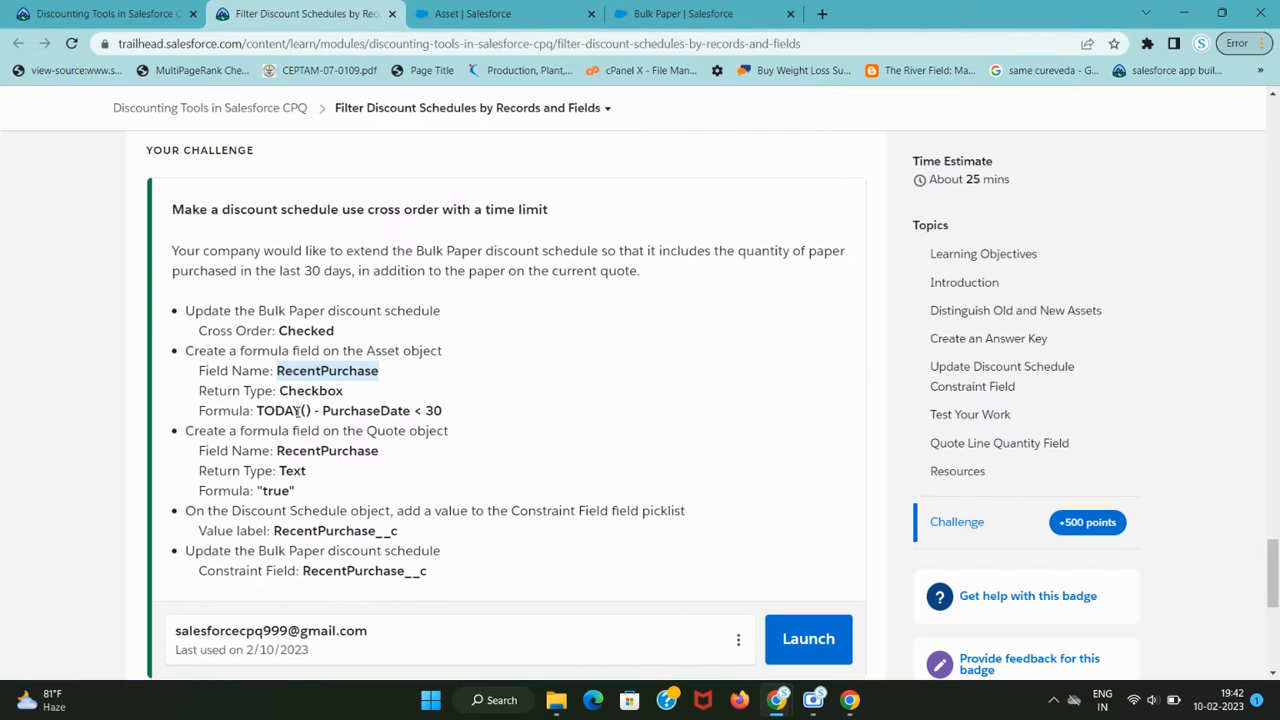
pyautogui.hotkey('ctrl', 'Tab')
pyautogui.click(283, 534)
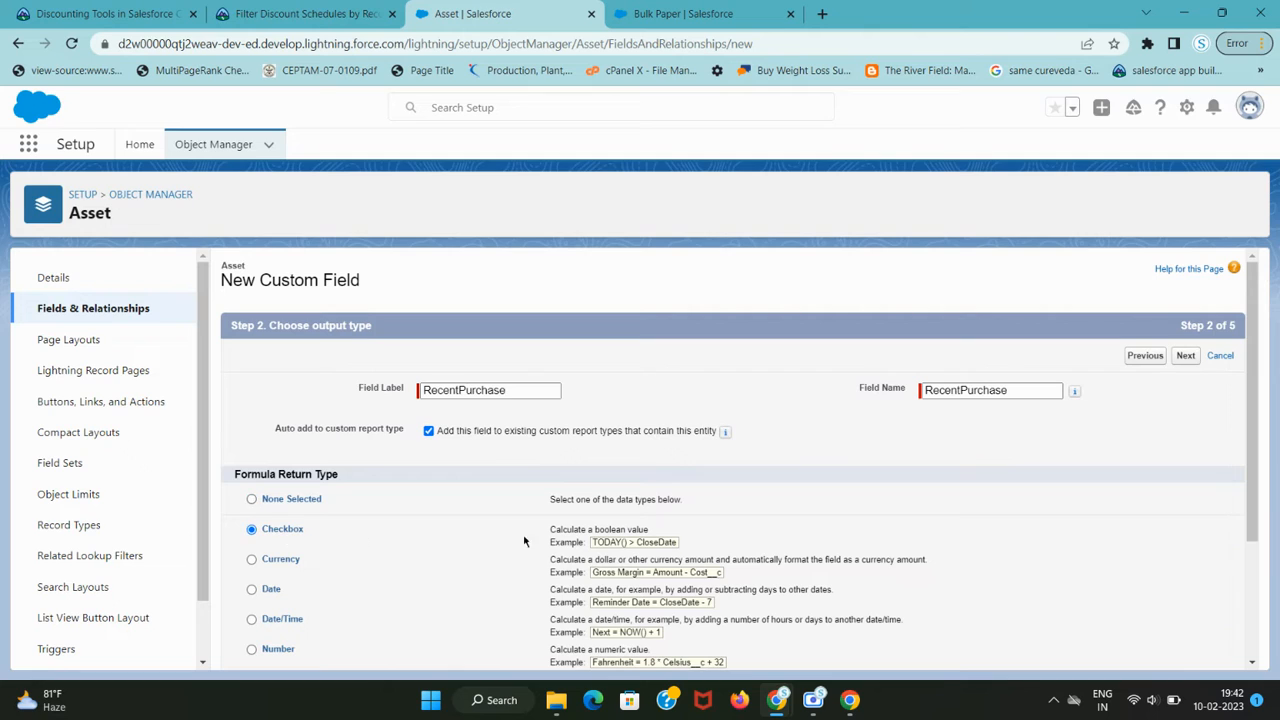
# Step: Copy the formula TODAY() - PurchaseDate < 30 from the challenge and enter it as the advanced formula of the Asset field
pyautogui.hotkey('ctrl', 'shift', 'Tab')
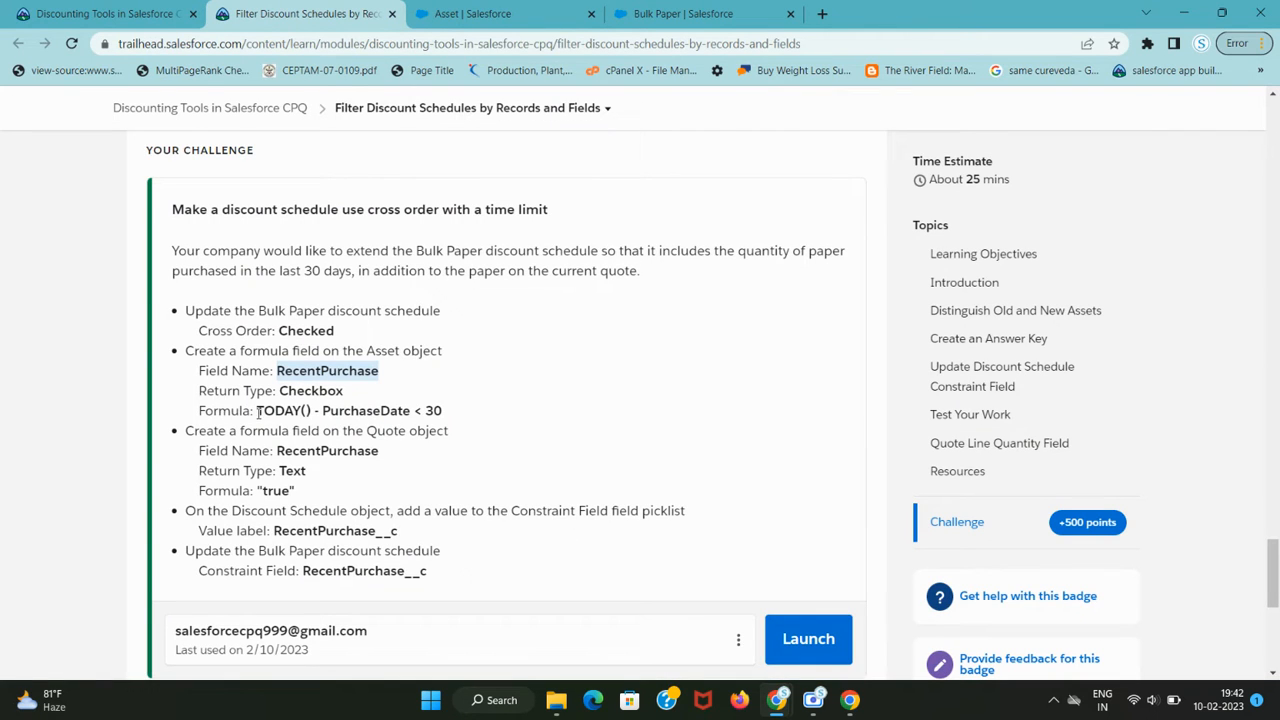
pyautogui.moveTo(258, 412); pyautogui.dragTo(466, 418)
pyautogui.hotkey('ctrl', 'c')
pyautogui.hotkey('ctrl', 'Tab')
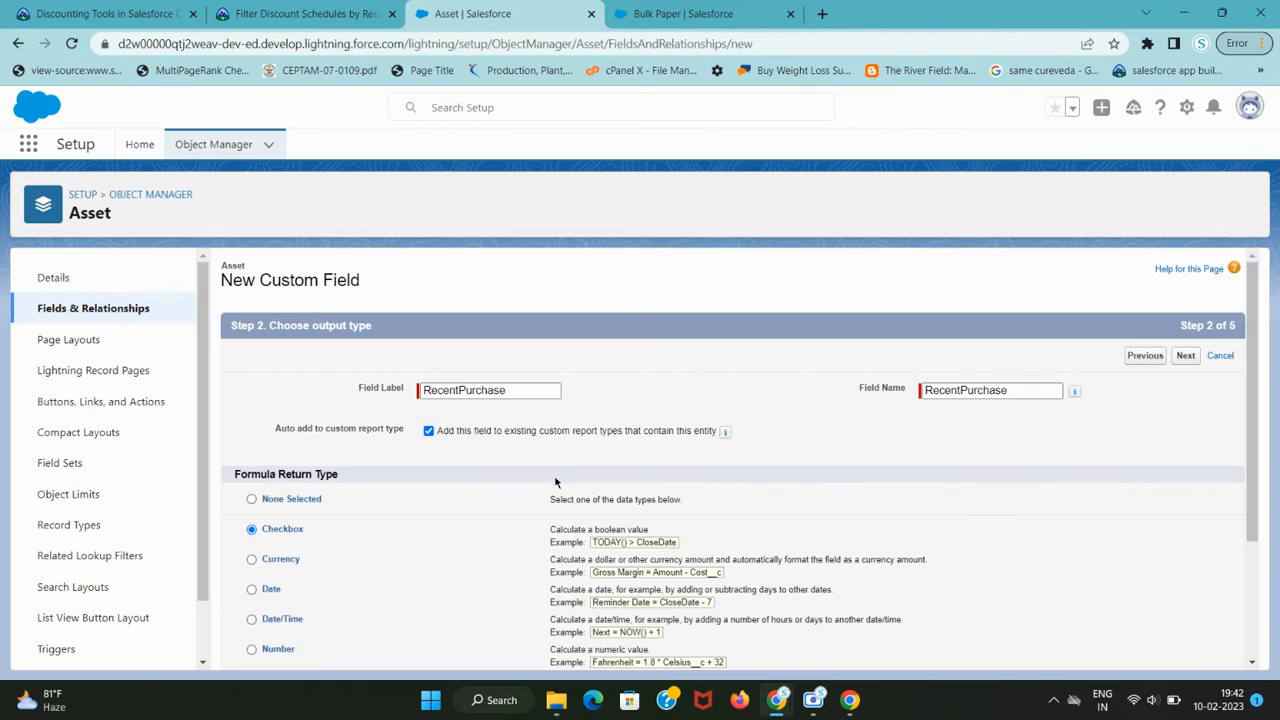
pyautogui.scroll(-3, 556, 482)
pyautogui.click(1186, 650)
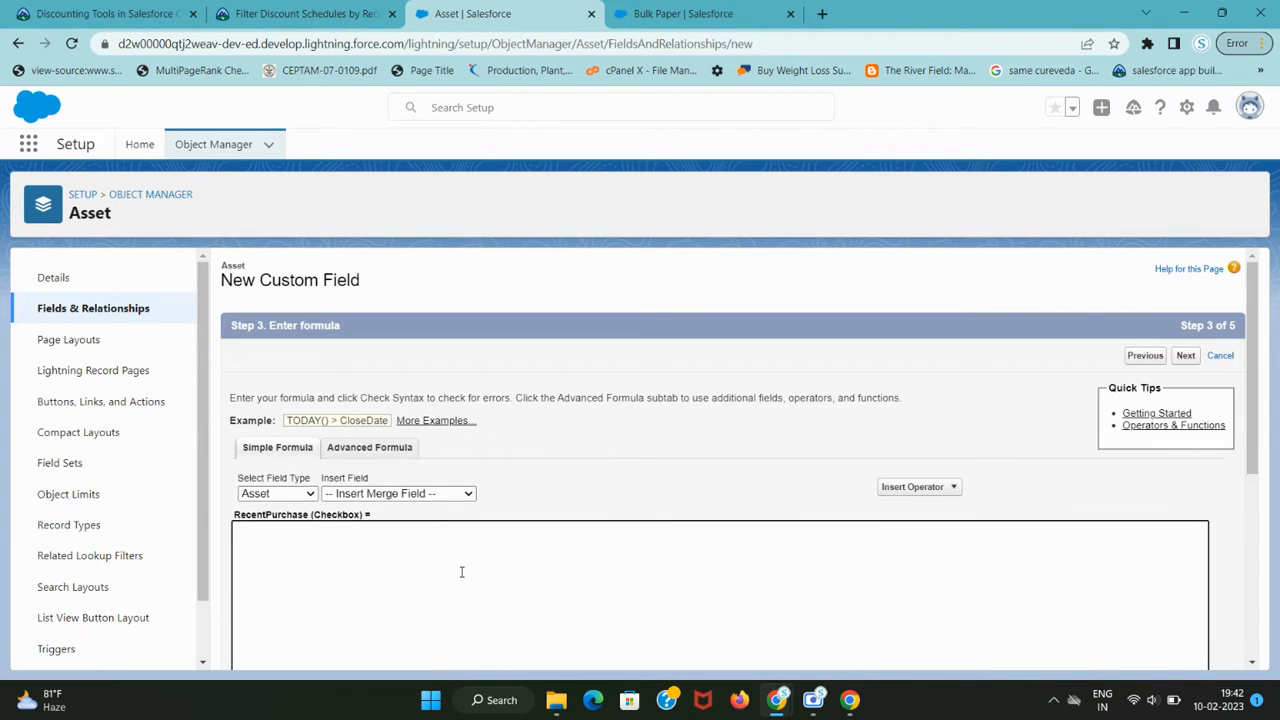
pyautogui.click(390, 452)
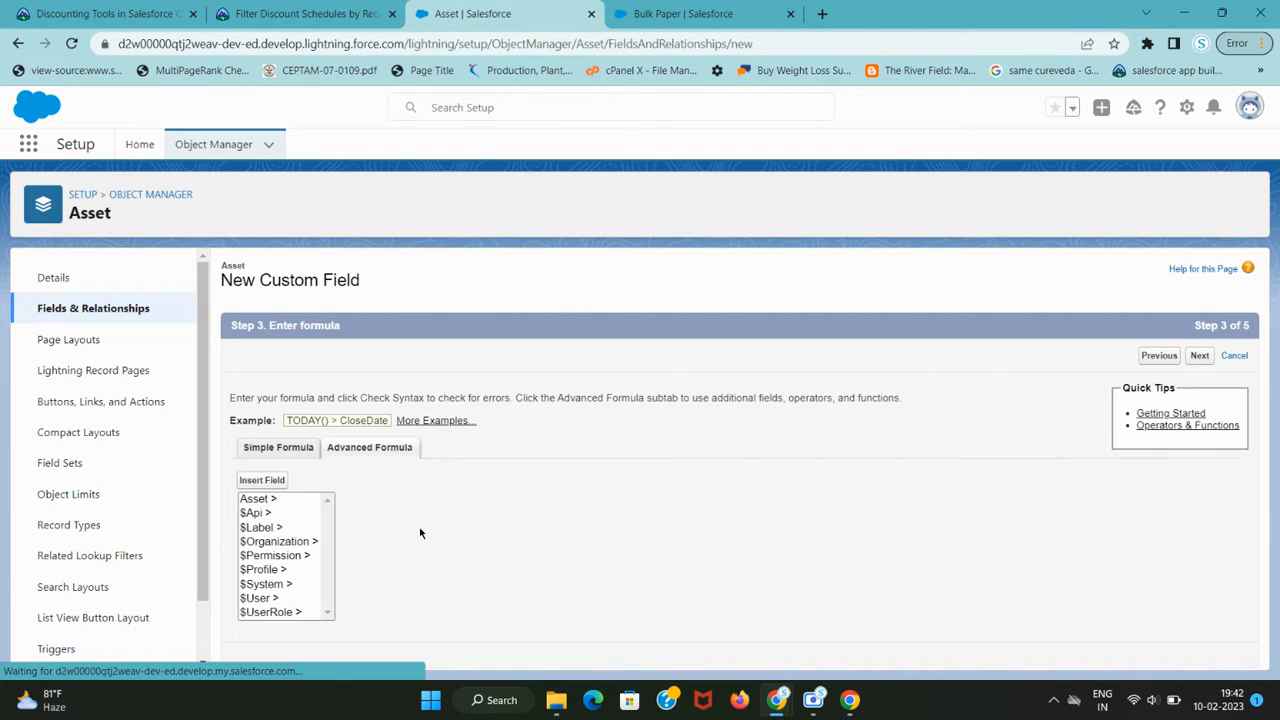
pyautogui.scroll(-1, 451, 537)
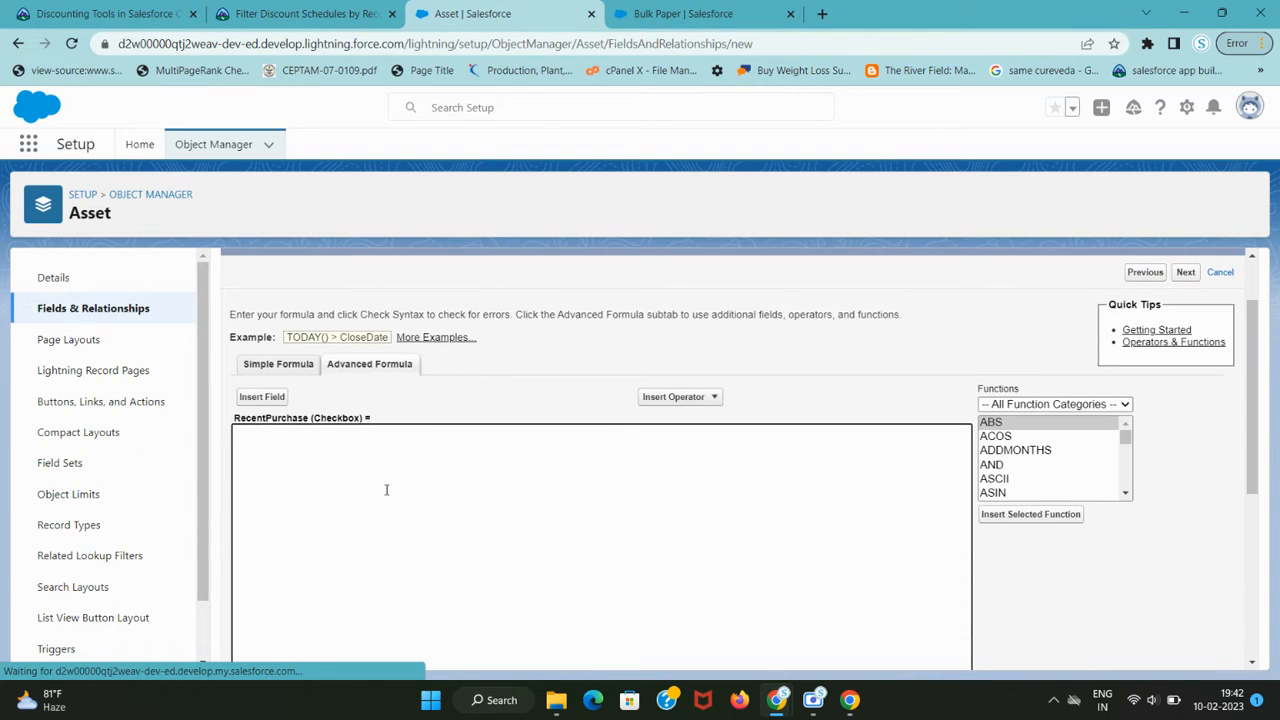
pyautogui.hotkey('ctrl', 'v')
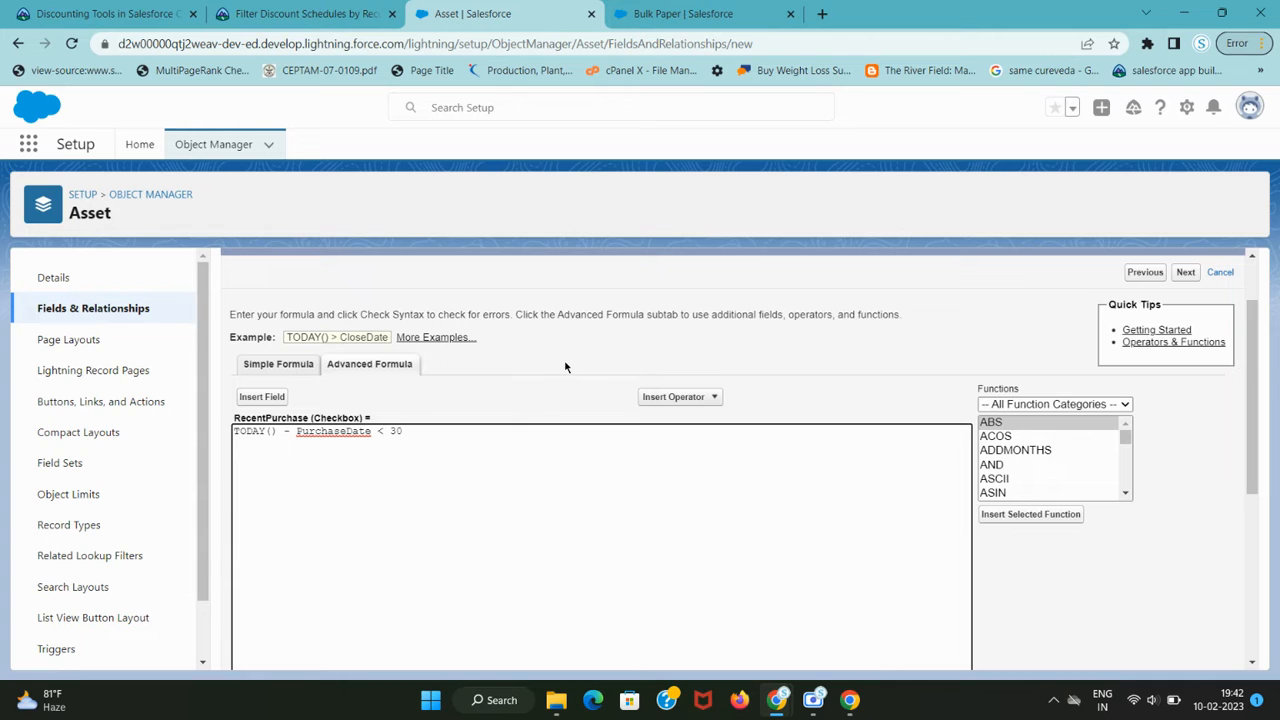
# Step: Check the syntax of the Asset field's RecentPurchase formula
pyautogui.scroll(-4, 724, 422)
pyautogui.click(284, 424)
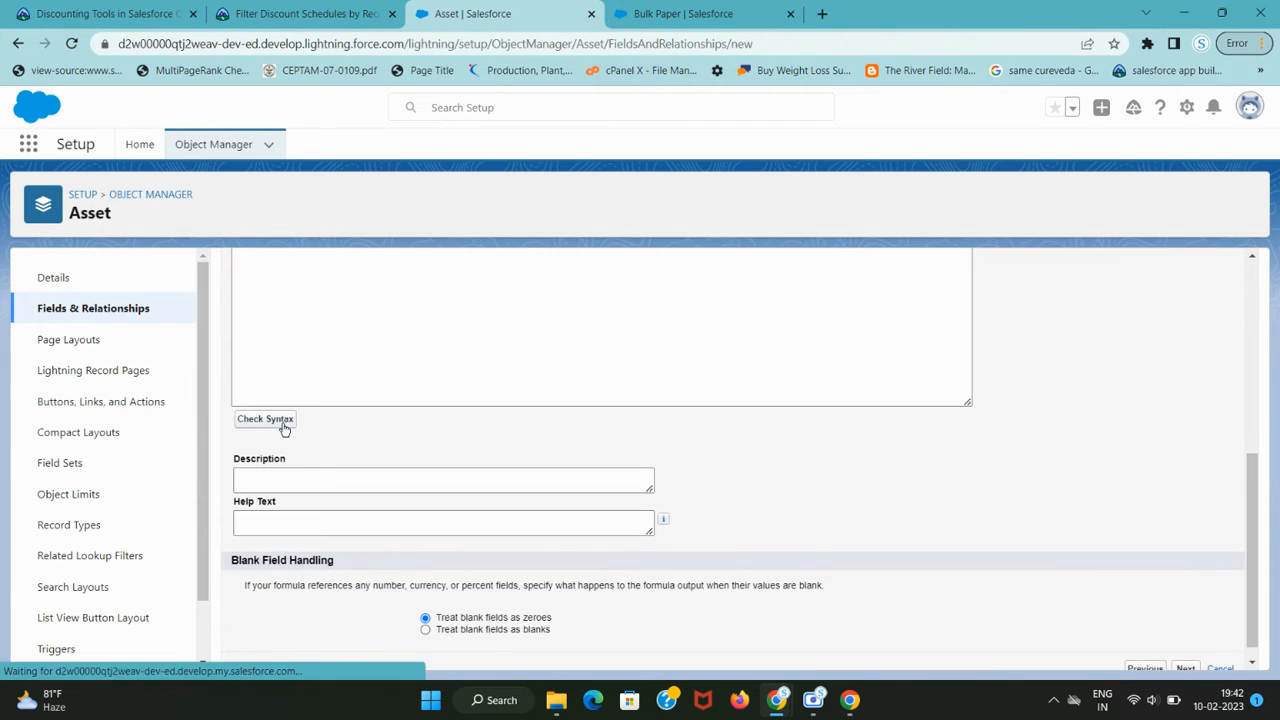
pyautogui.hotkey('ctrl', 'shift', 'Tab')
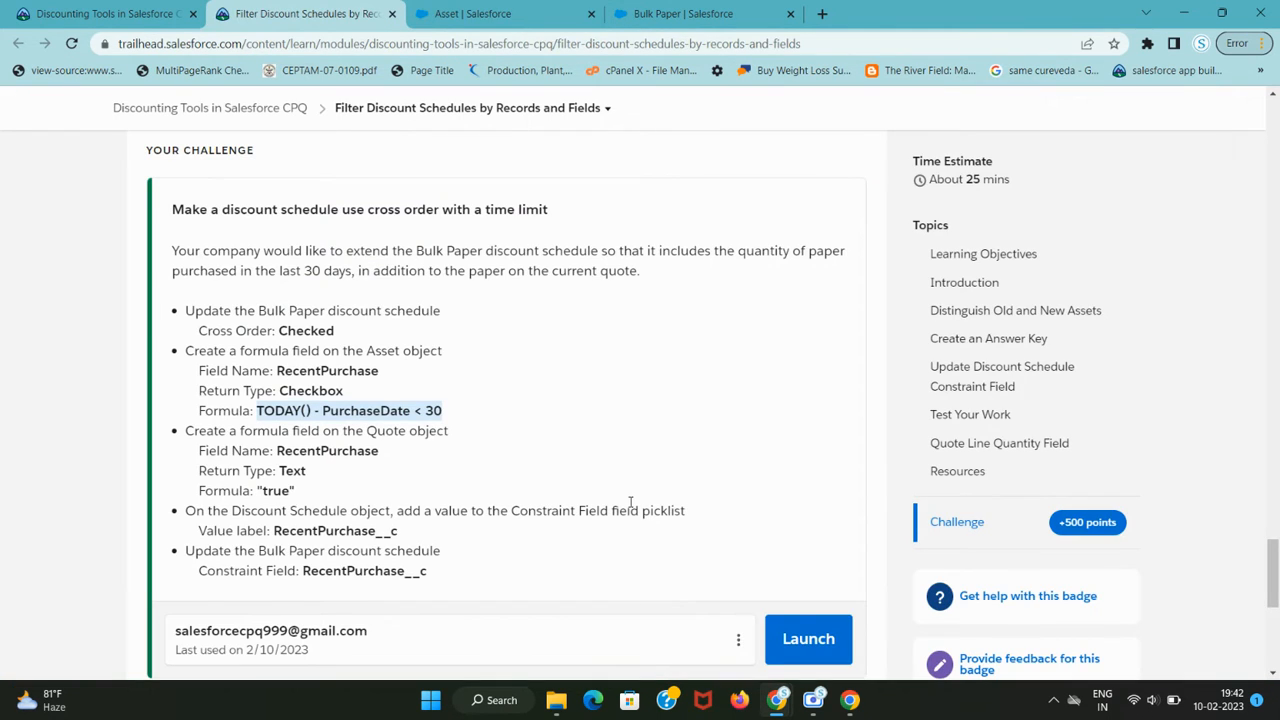
pyautogui.hotkey('ctrl', 'Tab')
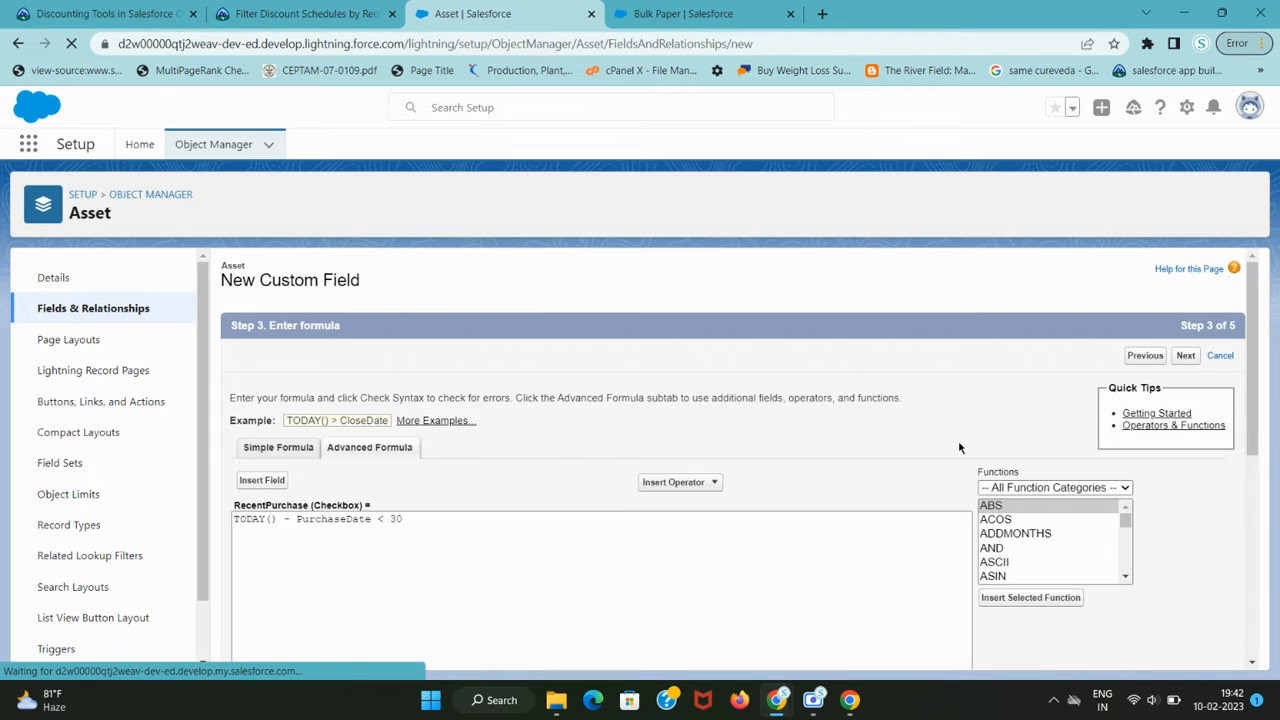
pyautogui.scroll(-4, 958, 446)
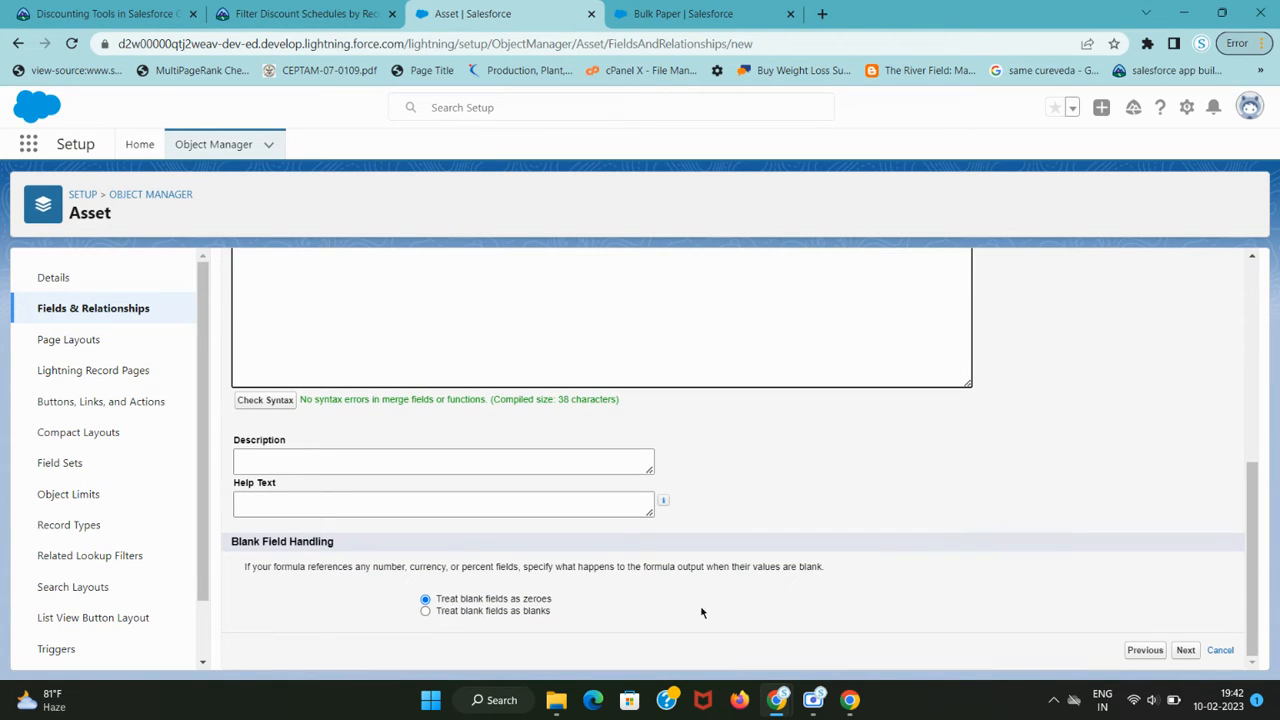
# Step: Accept the default field-level security and the Asset Layout page layout, and save the RecentPurchase field on Asset
pyautogui.hotkey('ctrl', 'shift', 'Tab')
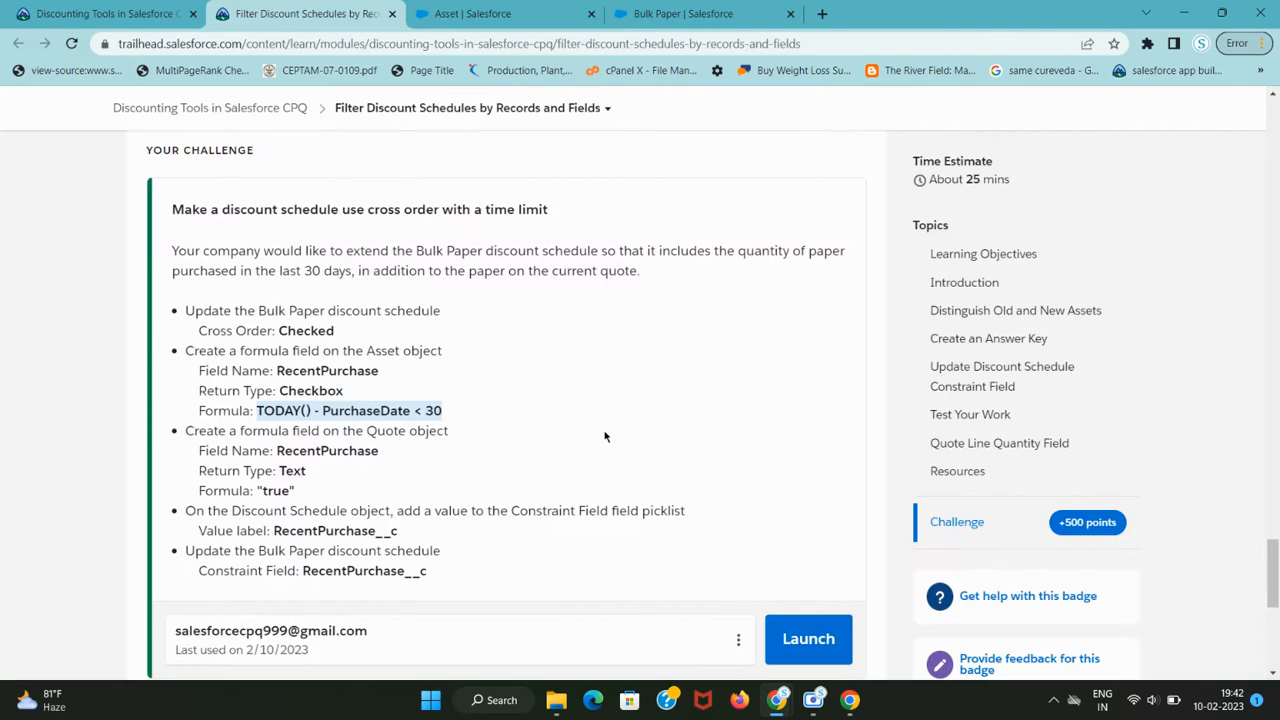
pyautogui.moveTo(240, 432); pyautogui.dragTo(406, 432)
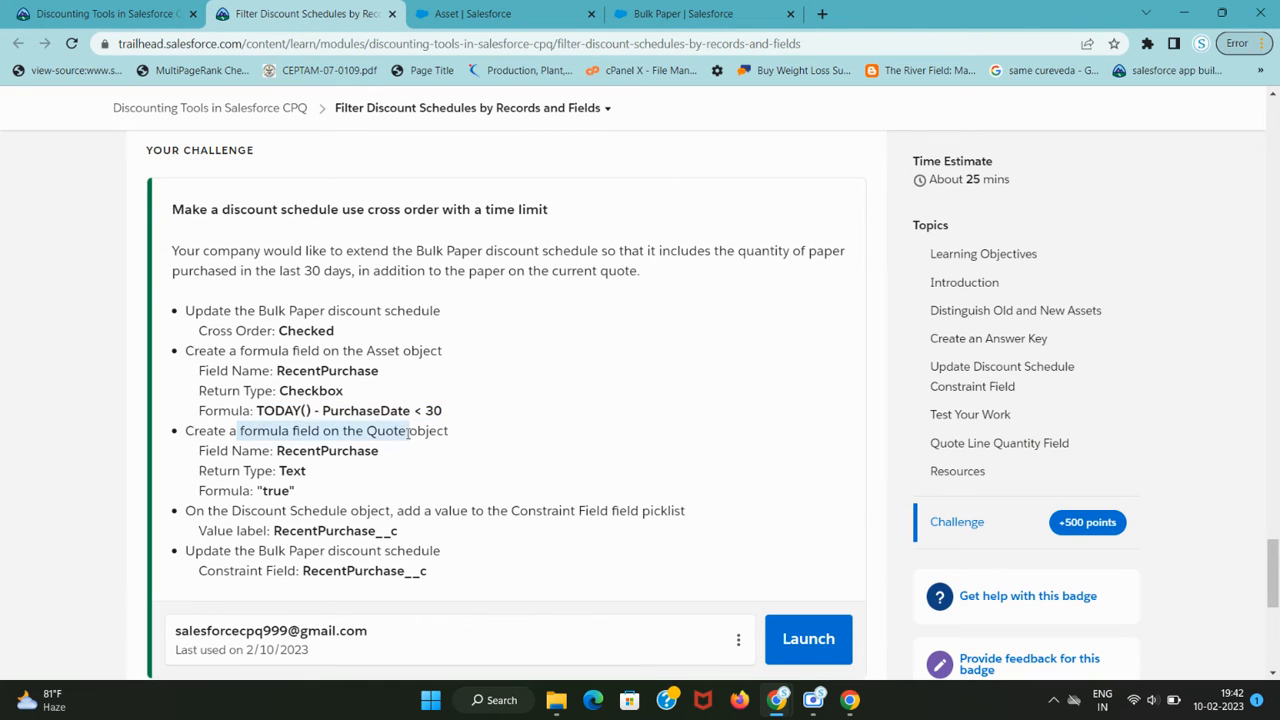
pyautogui.doubleClick(386, 432)
pyautogui.click(458, 8)
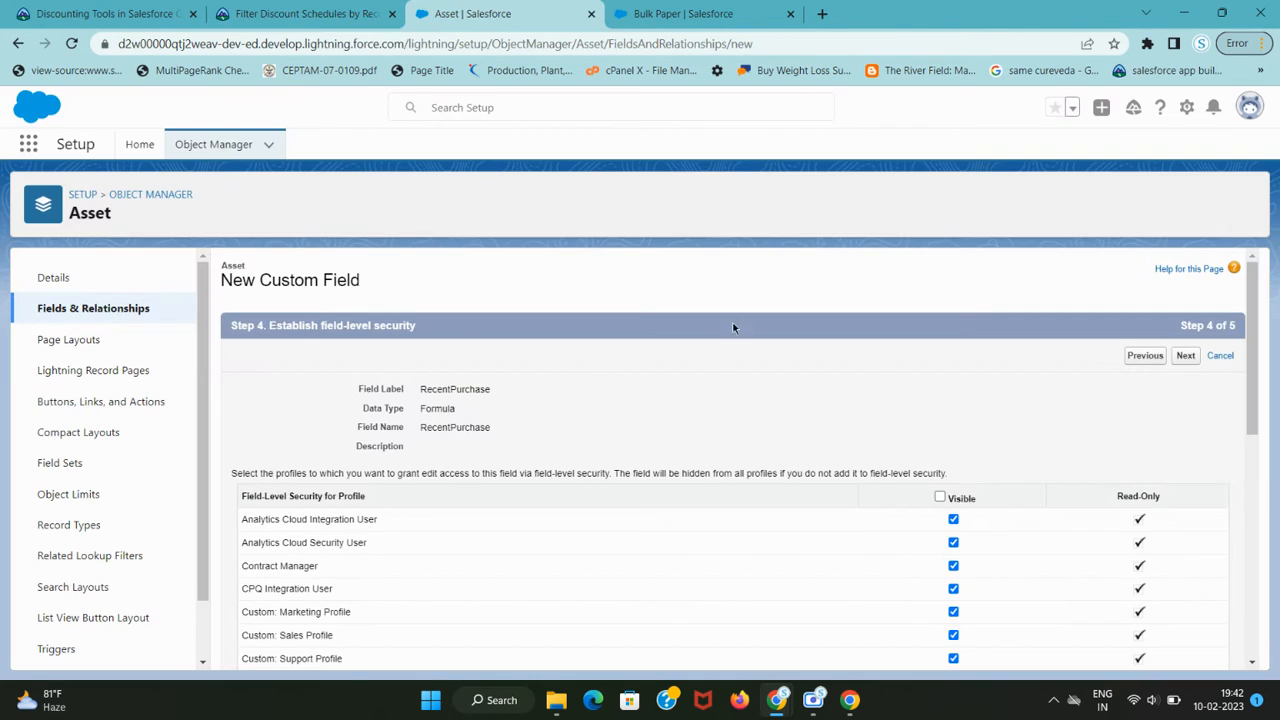
pyautogui.click(1186, 357)
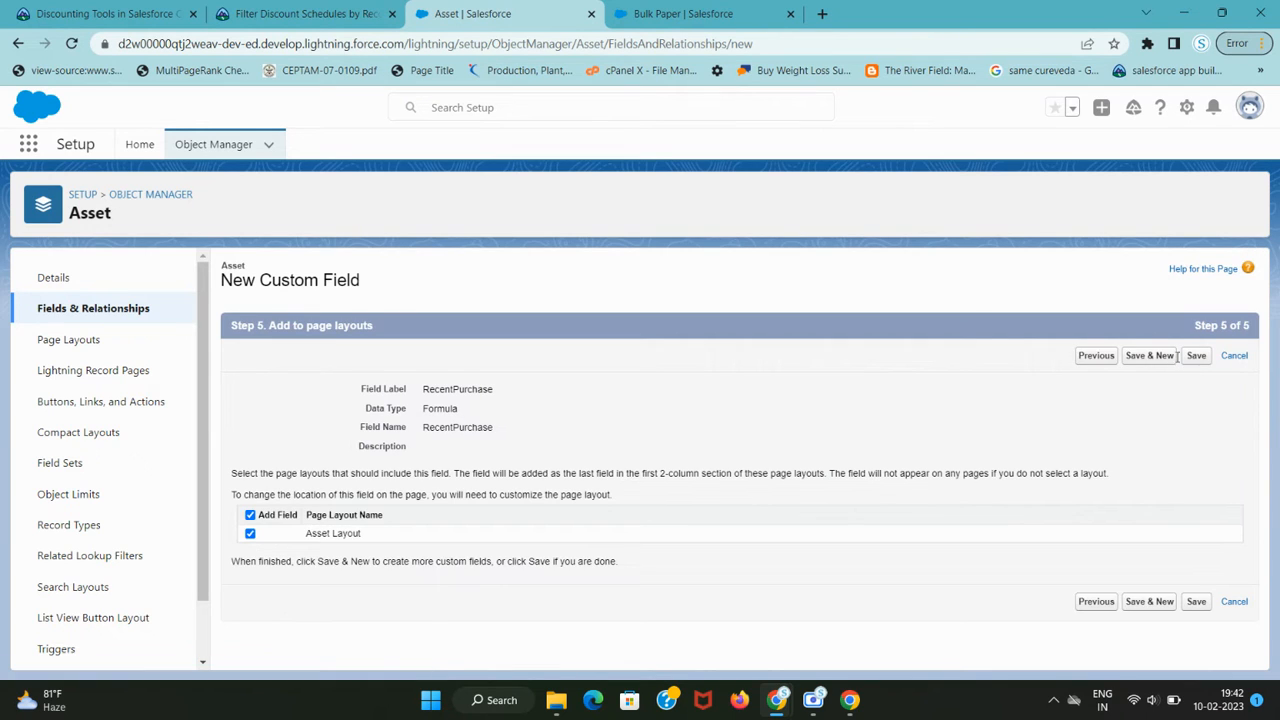
pyautogui.click(1197, 357)
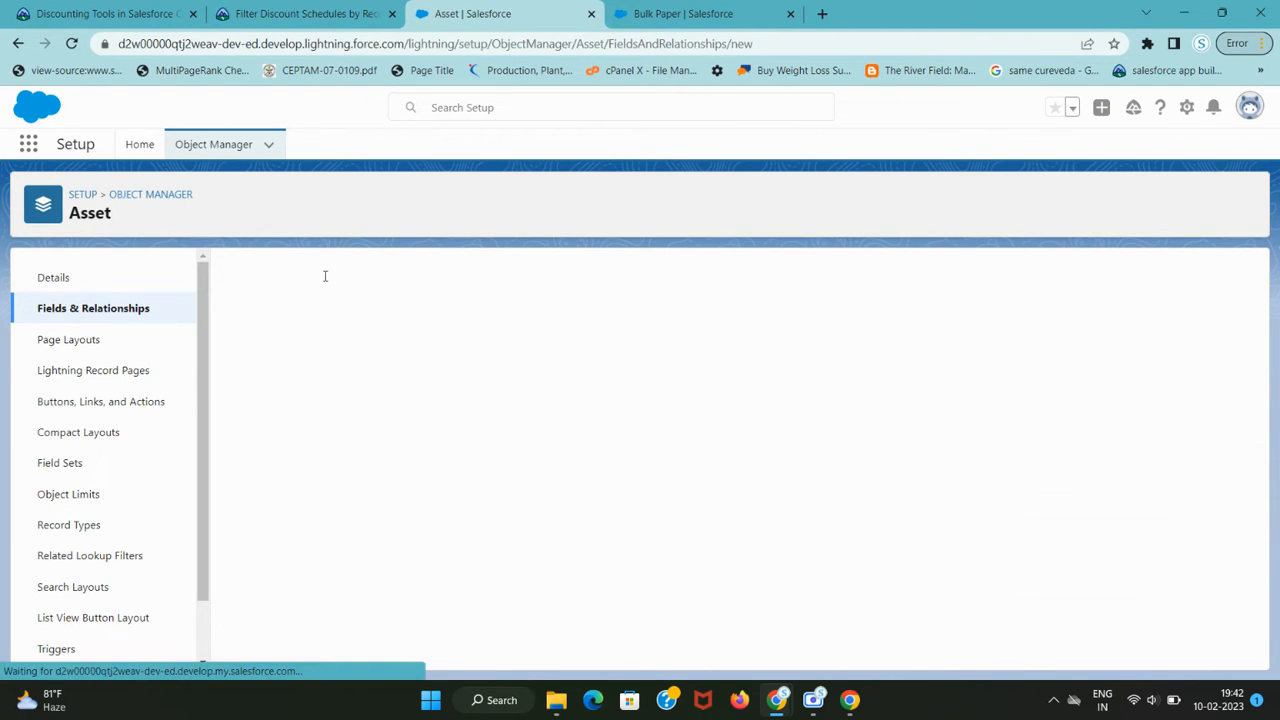
# Step: Search the Object Manager for Quote, the next object named in the challenge, and open the Quote object
pyautogui.click(205, 146)
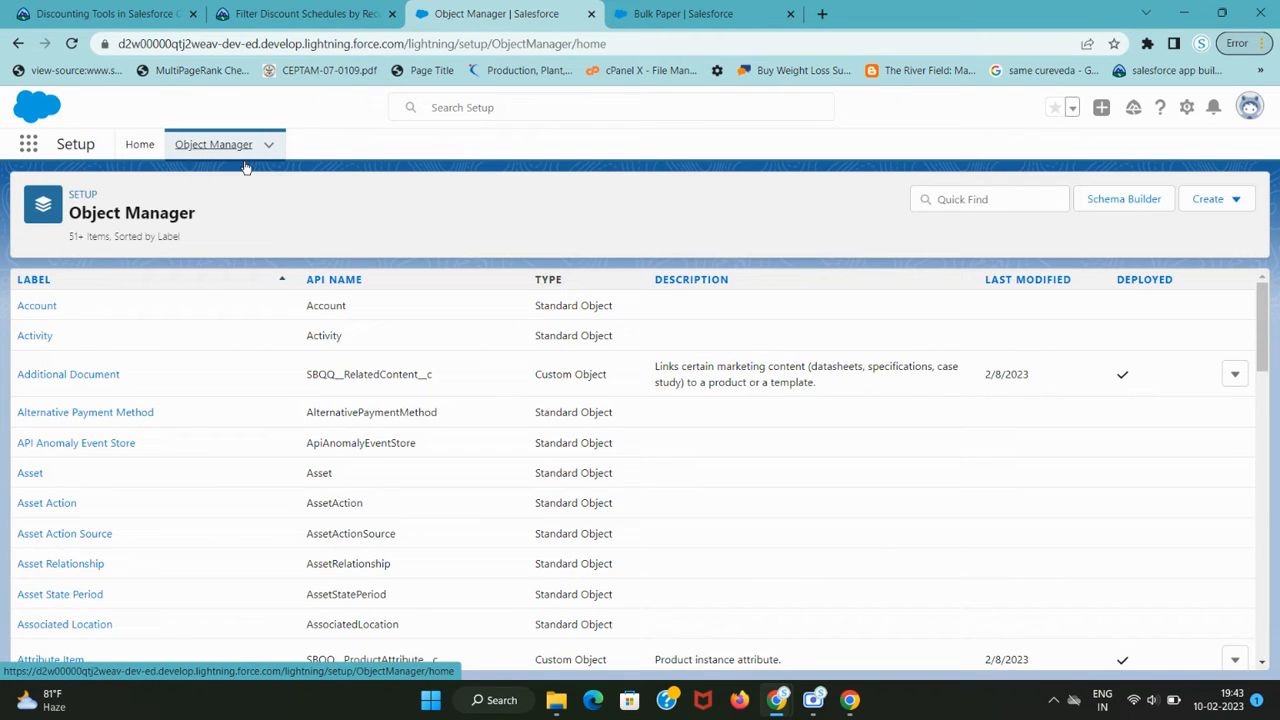
pyautogui.click(977, 200)
pyautogui.write('Quote')
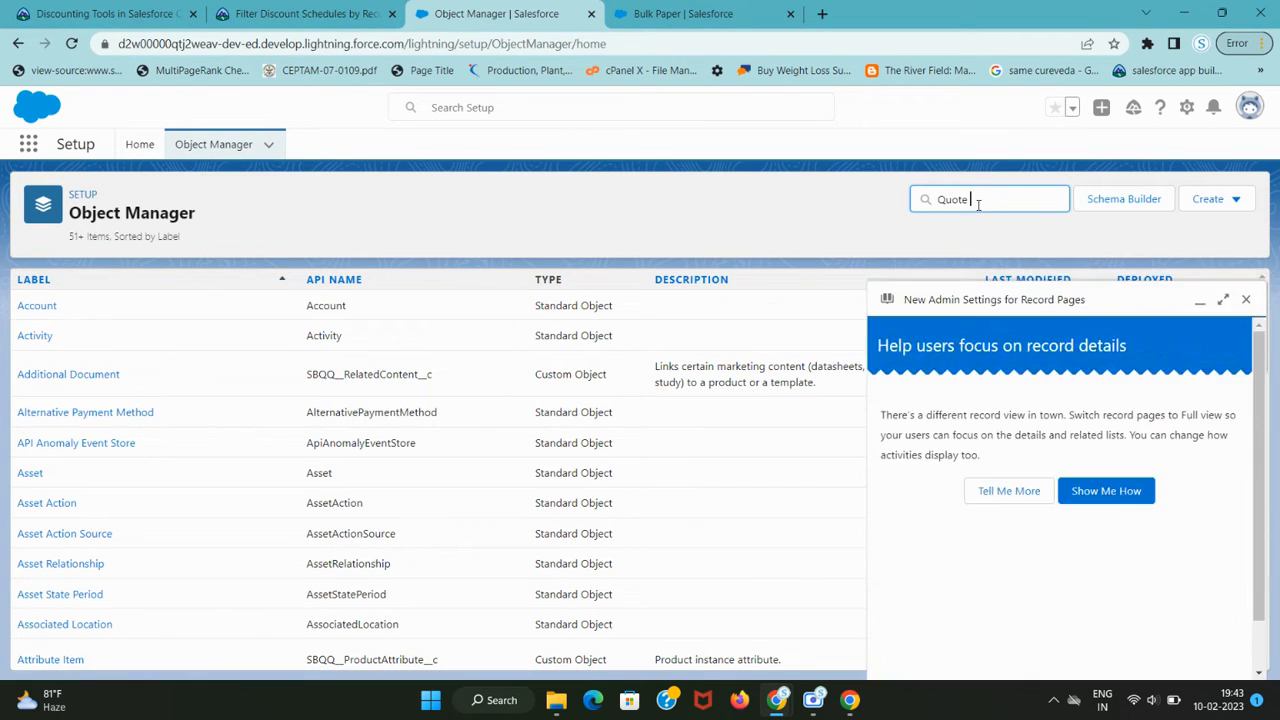
pyautogui.click(1245, 300)
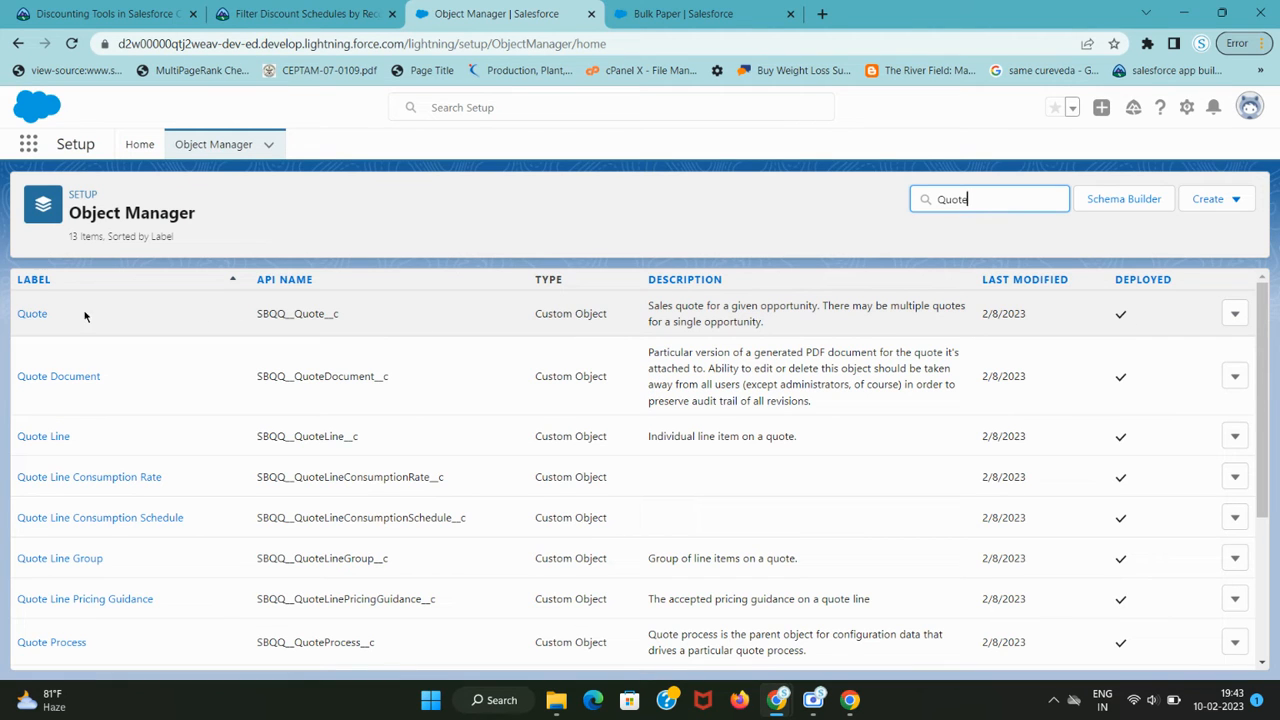
pyautogui.click(31, 318)
pyautogui.click(305, 13)
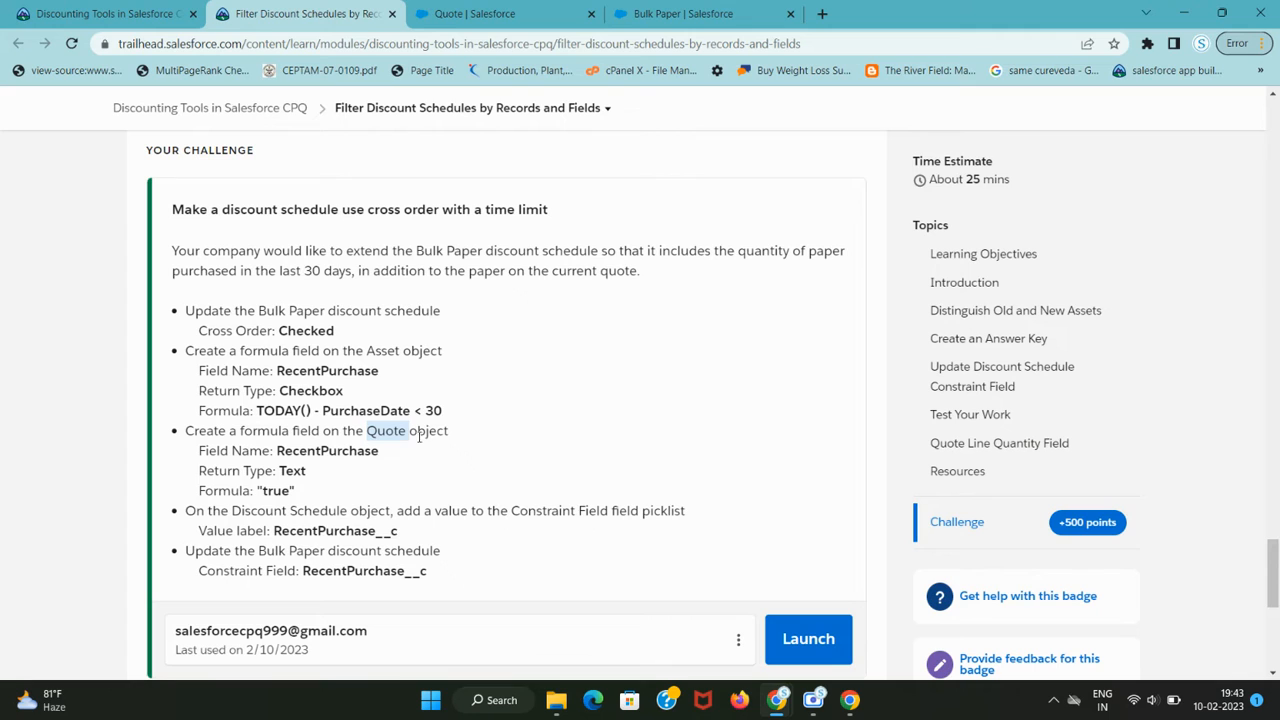
pyautogui.hotkey('ctrl', 'Tab')
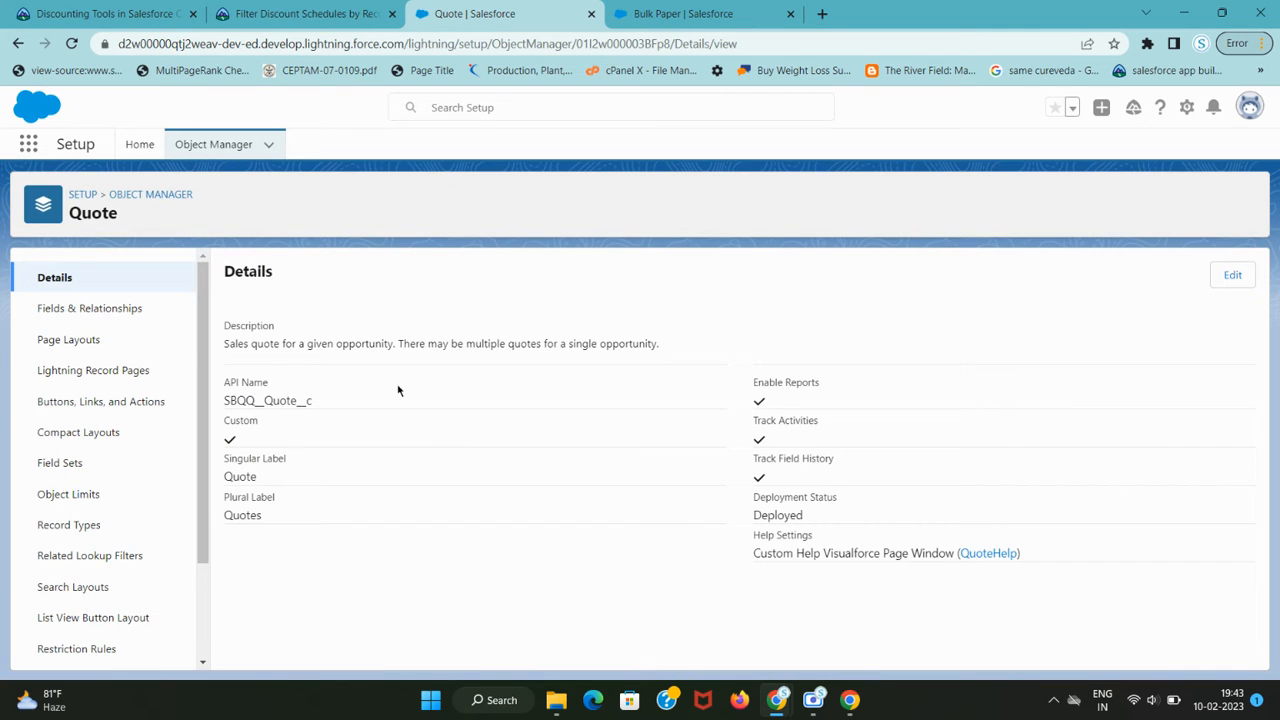
# Step: Open the Quote object's fields and relationships and start a new custom field
pyautogui.click(89, 310)
pyautogui.hotkey('ctrl', 'shift', 'Tab')
pyautogui.moveTo(200, 450); pyautogui.dragTo(341, 428)
pyautogui.moveTo(241, 430); pyautogui.dragTo(420, 466)
pyautogui.hotkey('ctrl', 'Tab')
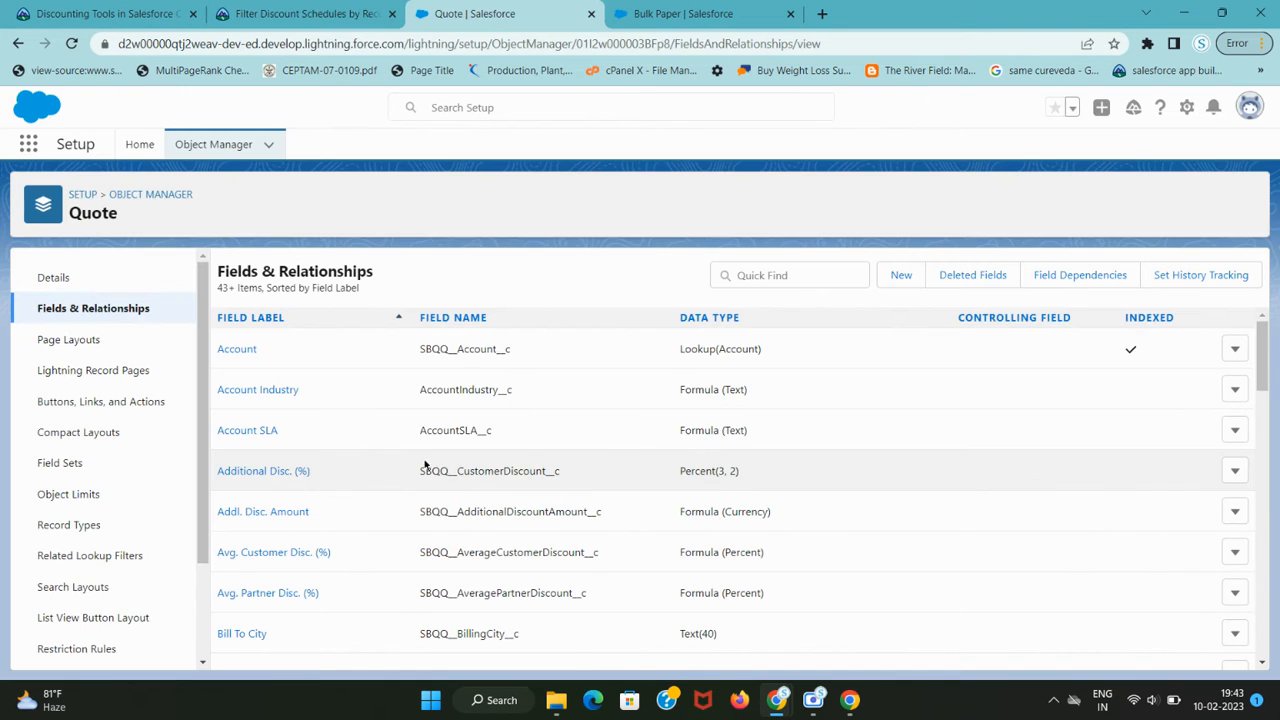
pyautogui.click(900, 280)
# Step: Choose Formula as the data type of the new Quote field and continue to the output type settings
pyautogui.hotkey('ctrl', 'shift', 'Tab')
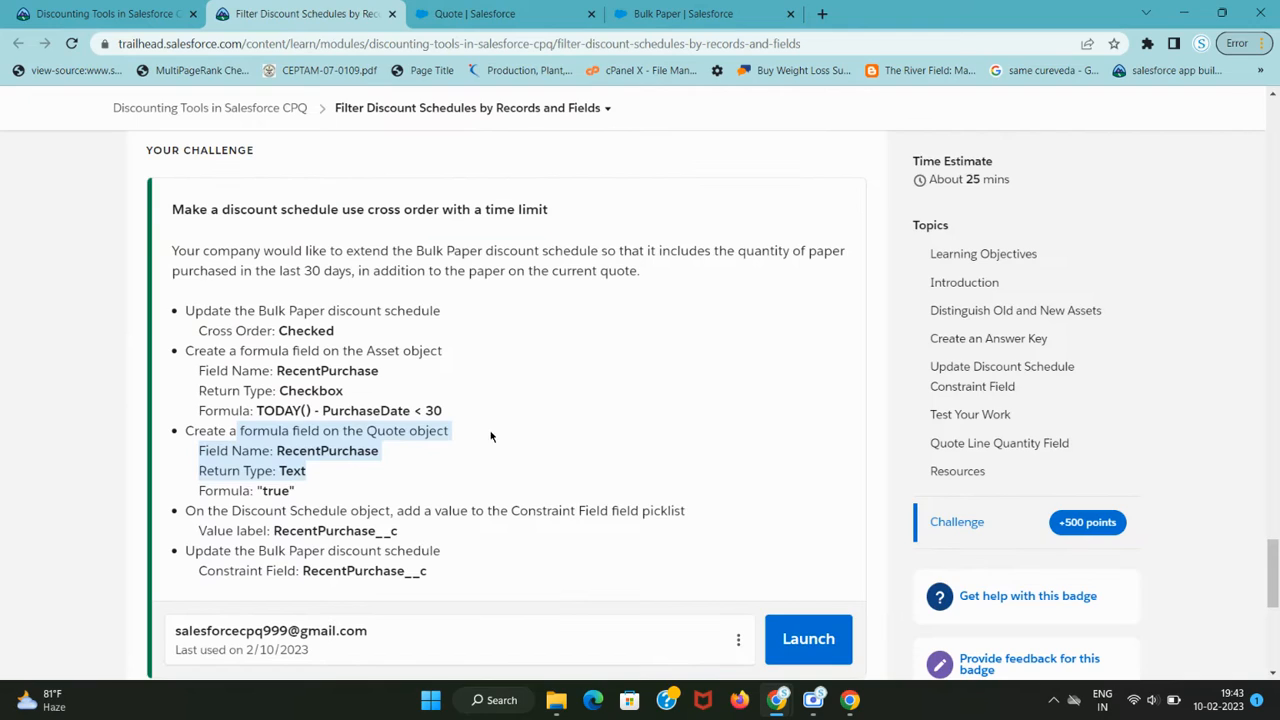
pyautogui.doubleClick(315, 449)
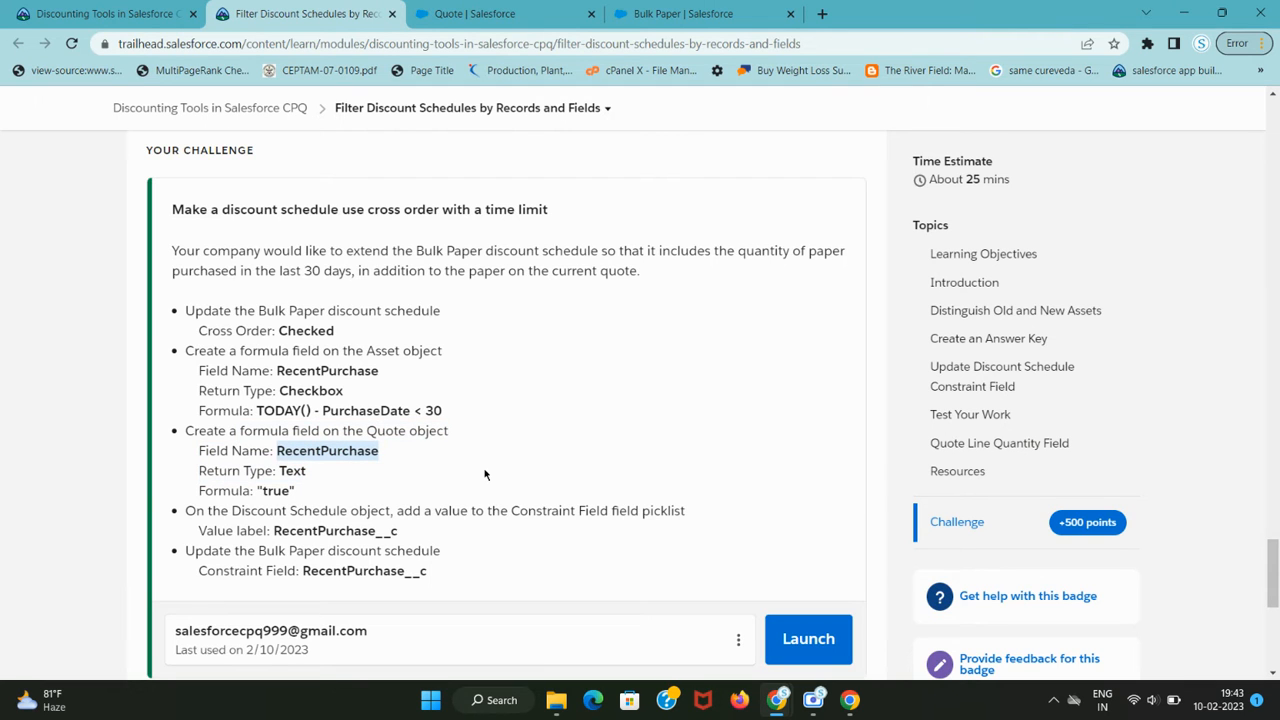
pyautogui.hotkey('ctrl', 'Tab')
pyautogui.scroll(-2, 310, 400)
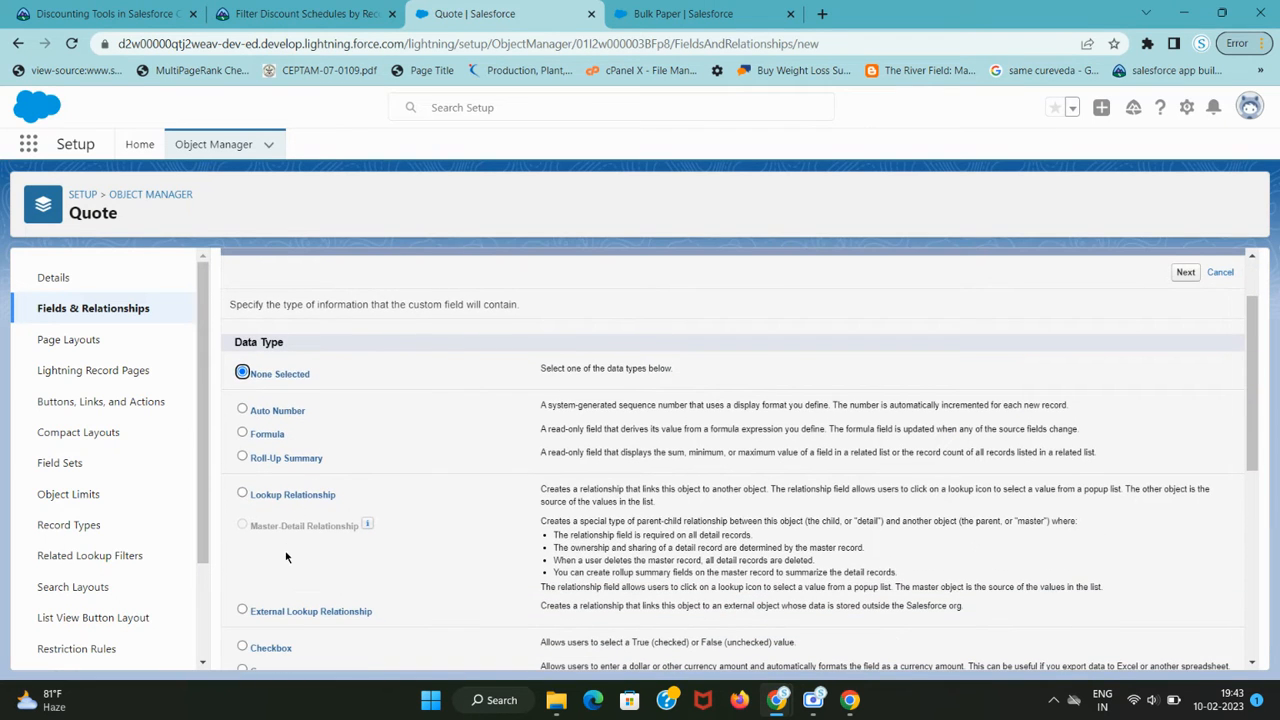
pyautogui.scroll(-1, 286, 551)
pyautogui.scroll(1, 286, 488)
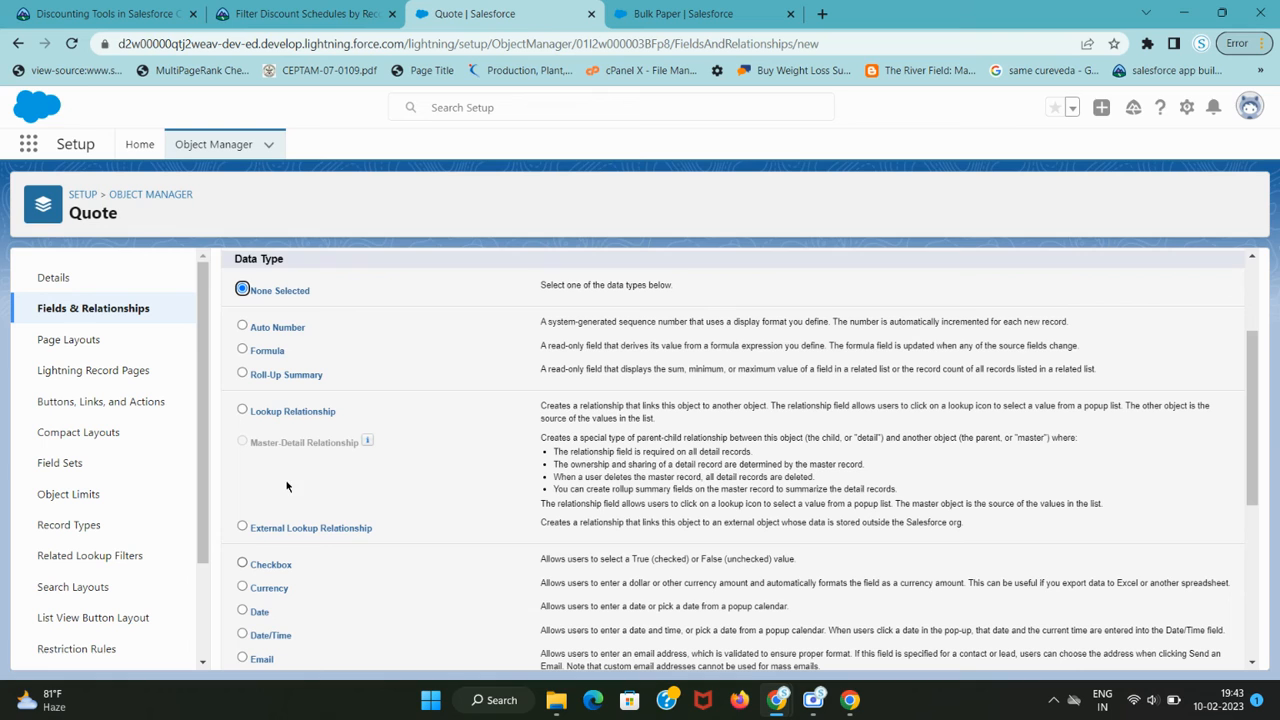
pyautogui.click(272, 352)
pyautogui.scroll(2, 789, 437)
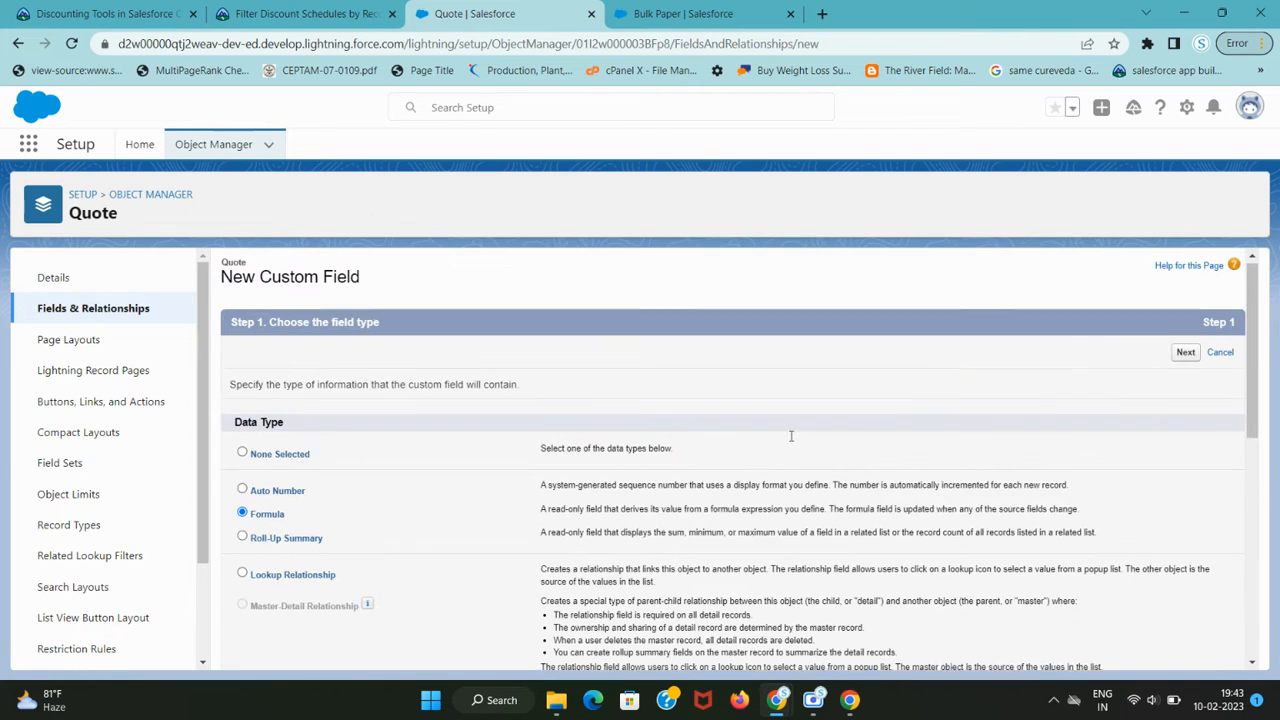
pyautogui.click(1185, 357)
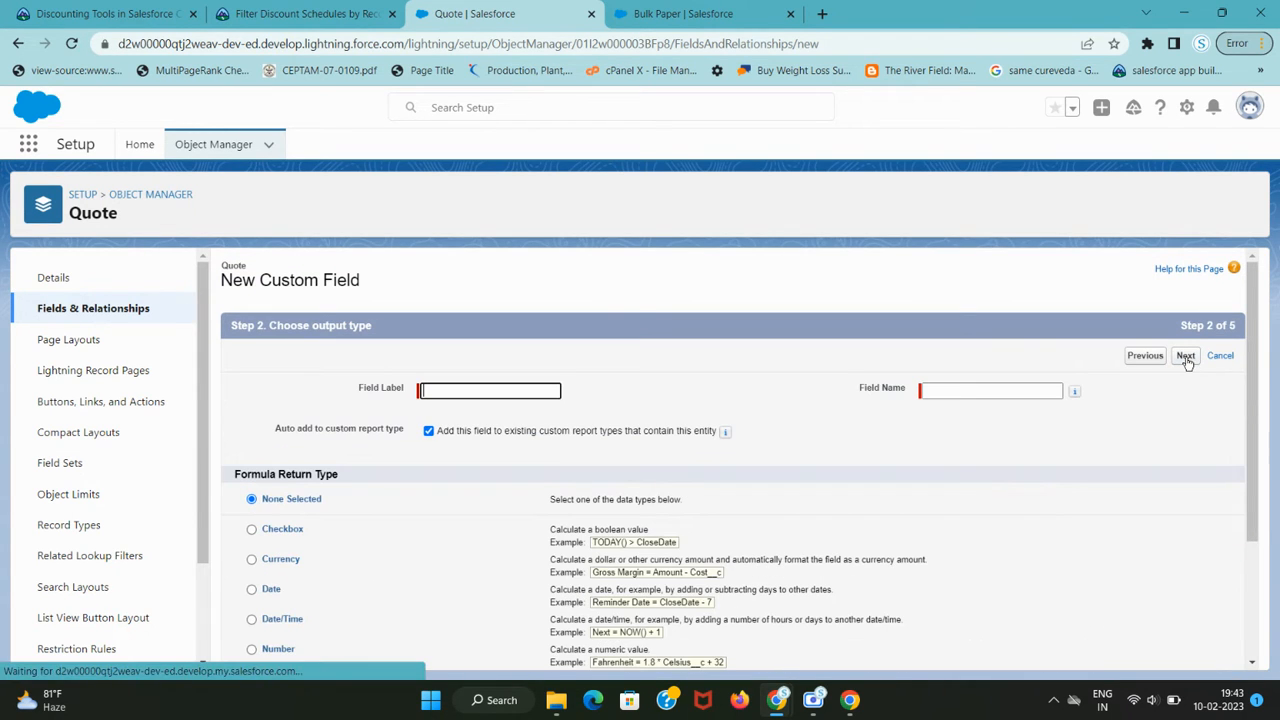
# Step: Enter RecentPurchase as the Quote field's label and name, and choose Text as its formula return type
pyautogui.write('RecentPurchase')
pyautogui.click(738, 412)
pyautogui.hotkey('ctrl', 'shift', 'Tab')
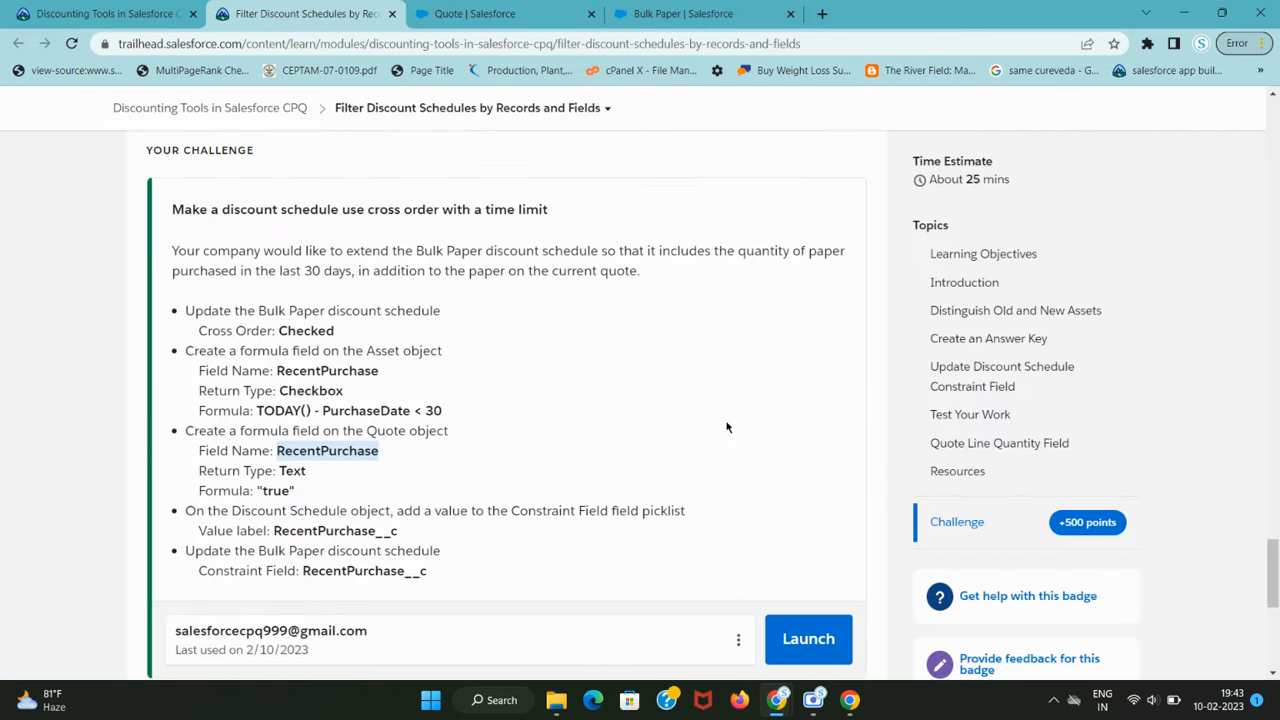
pyautogui.hotkey('ctrl', 'Tab')
pyautogui.scroll(-3, 278, 550)
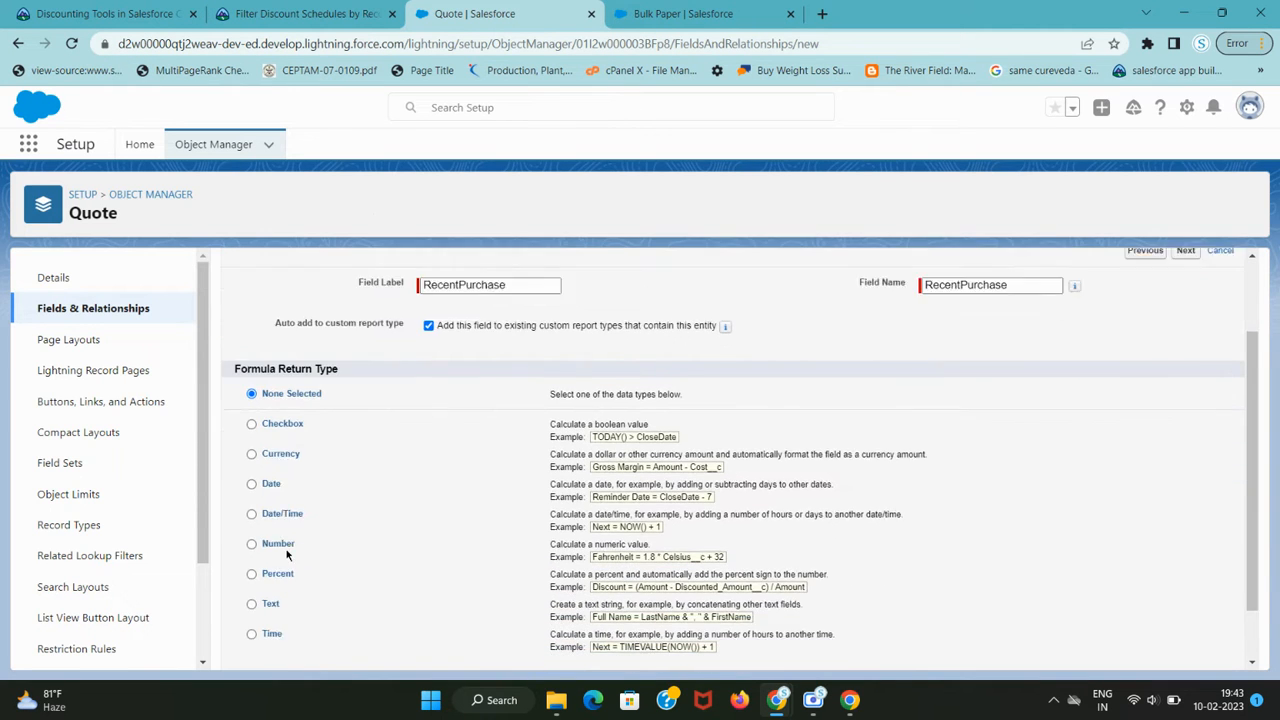
pyautogui.click(278, 545)
pyautogui.hotkey('ctrl', 'shift', 'Tab')
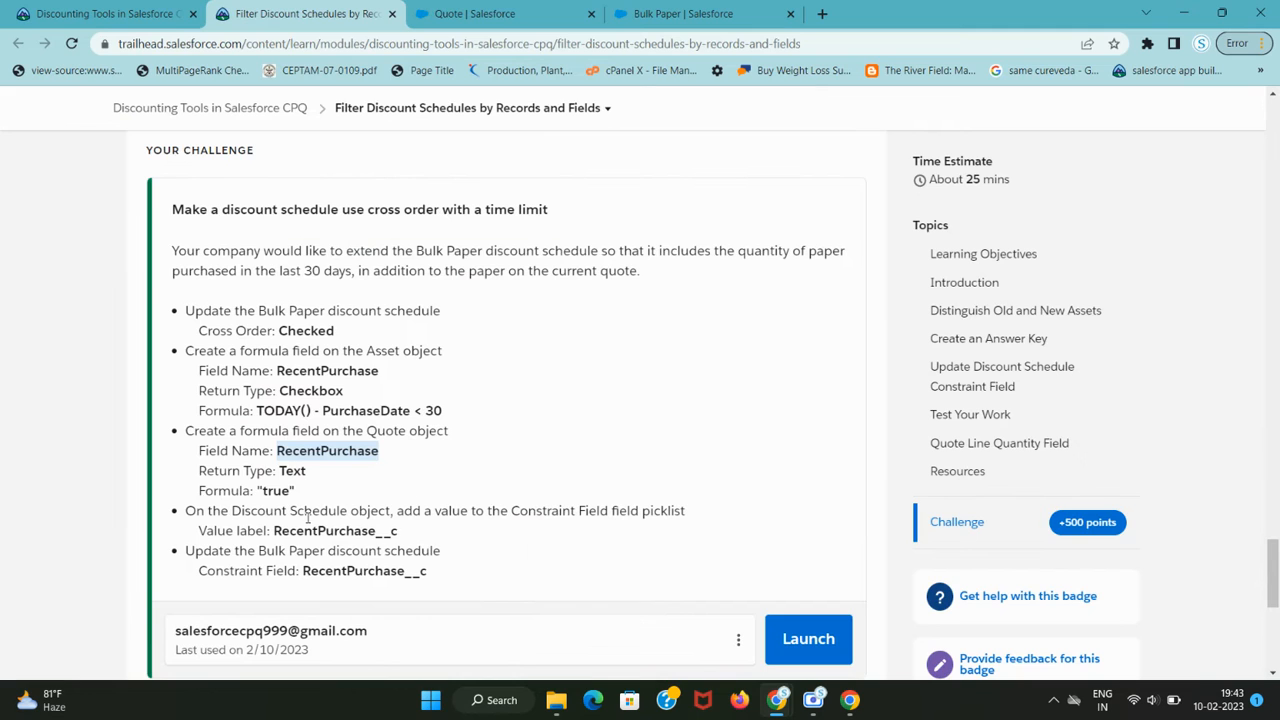
pyautogui.moveTo(256, 490); pyautogui.dragTo(294, 490)
pyautogui.hotkey('ctrl', 'Tab')
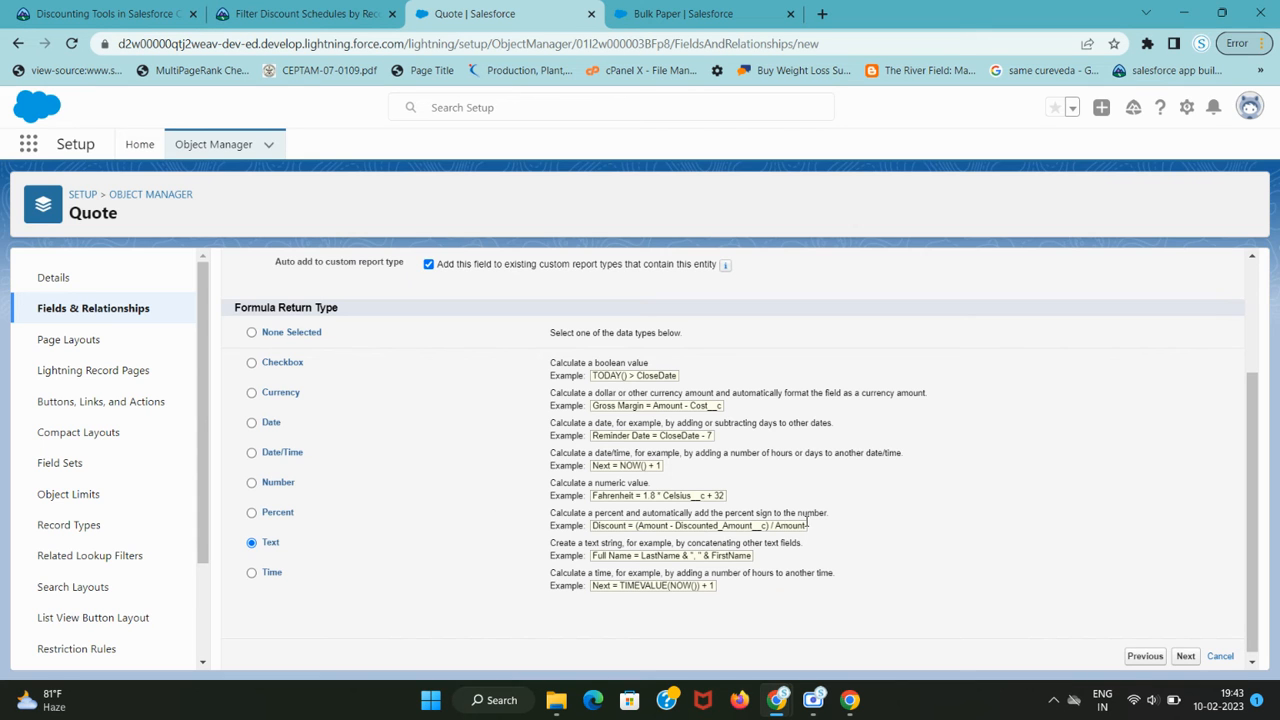
# Step: Copy the formula "true" from the challenge, enter it for the Quote field, and check its syntax
pyautogui.hotkey('ctrl', 'shift', 'Tab')
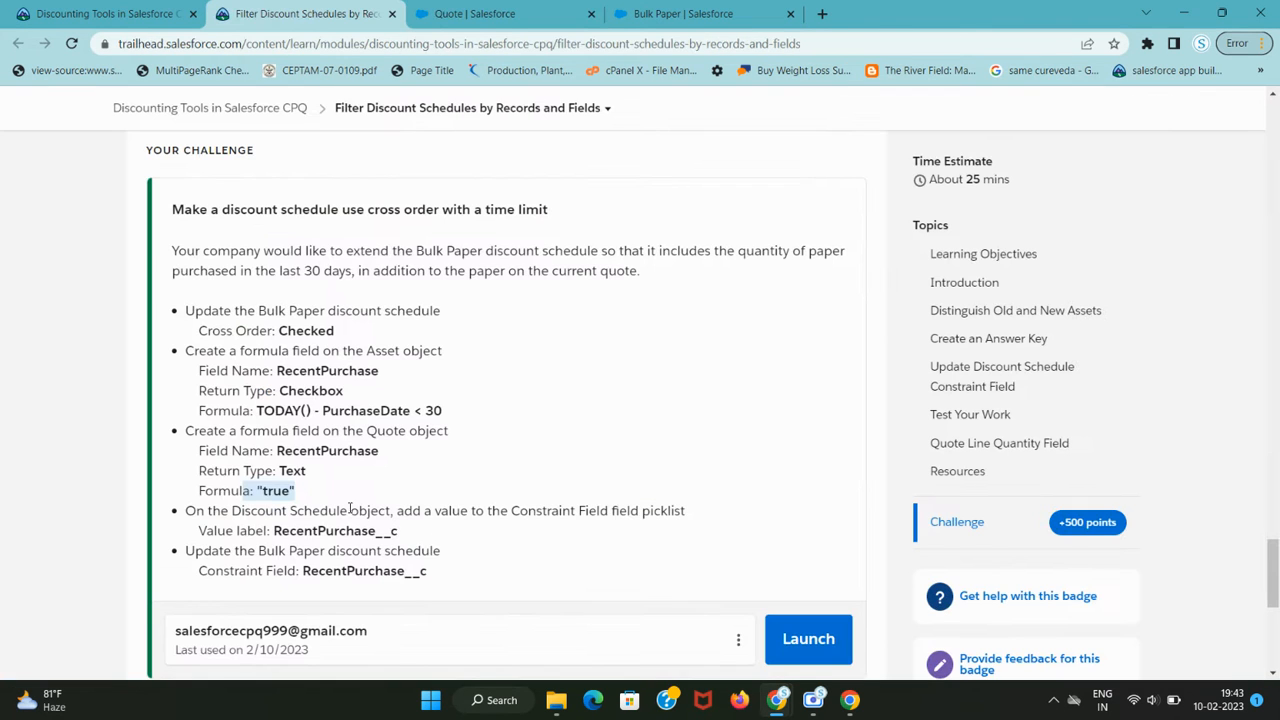
pyautogui.click(294, 492)
pyautogui.moveTo(302, 492); pyautogui.dragTo(257, 490)
pyautogui.hotkey('ctrl', 'c')
pyautogui.hotkey('ctrl', 'Tab')
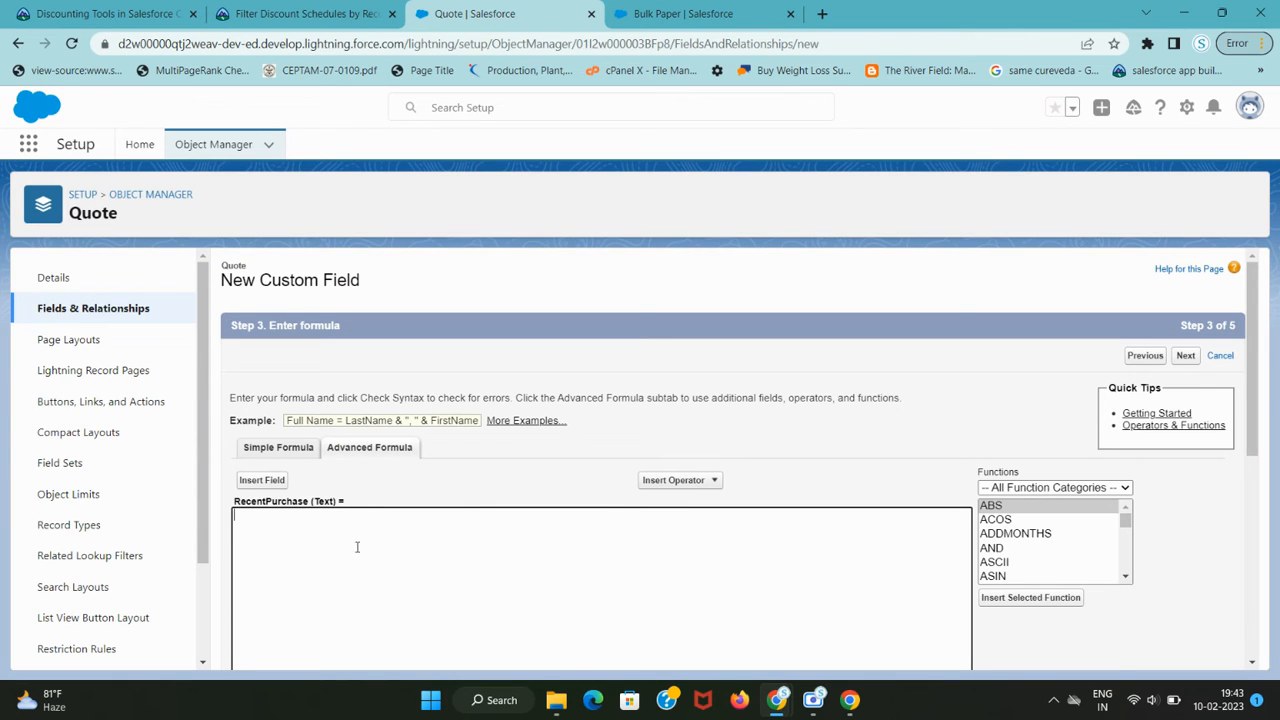
pyautogui.hotkey('ctrl', 'v')
pyautogui.scroll(-3, 586, 520)
pyautogui.click(256, 503)
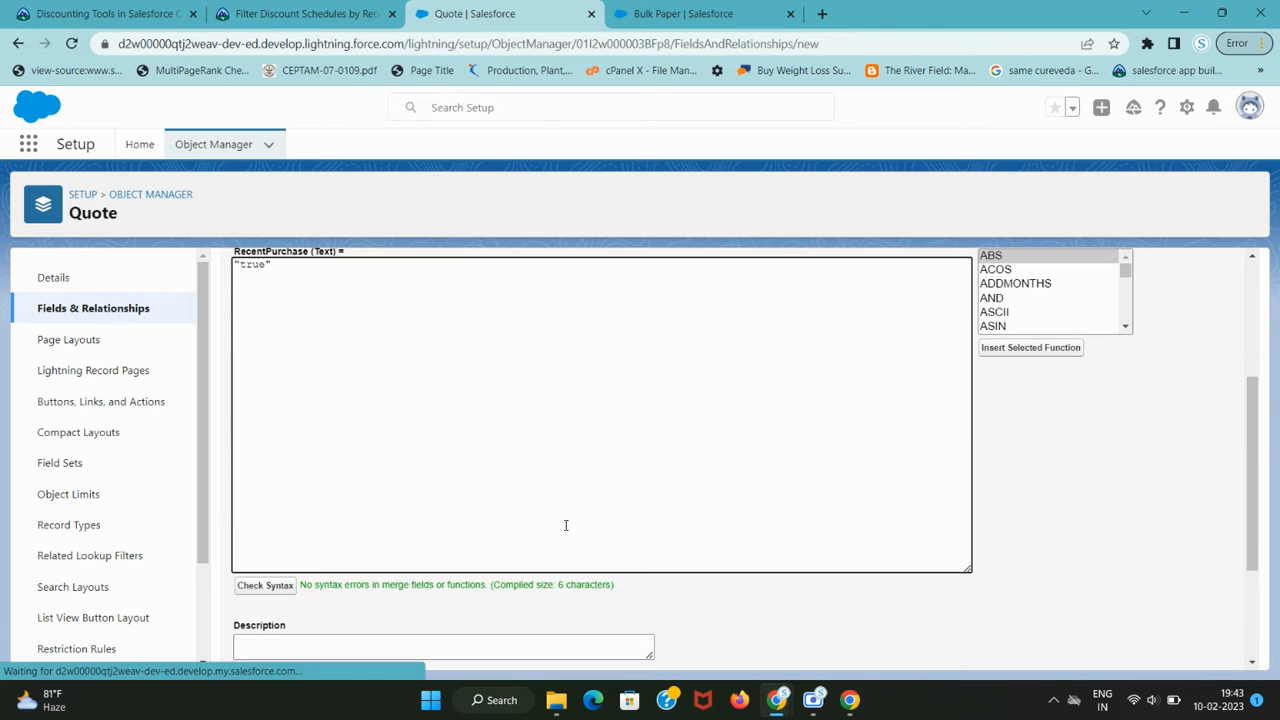
pyautogui.scroll(3, 909, 527)
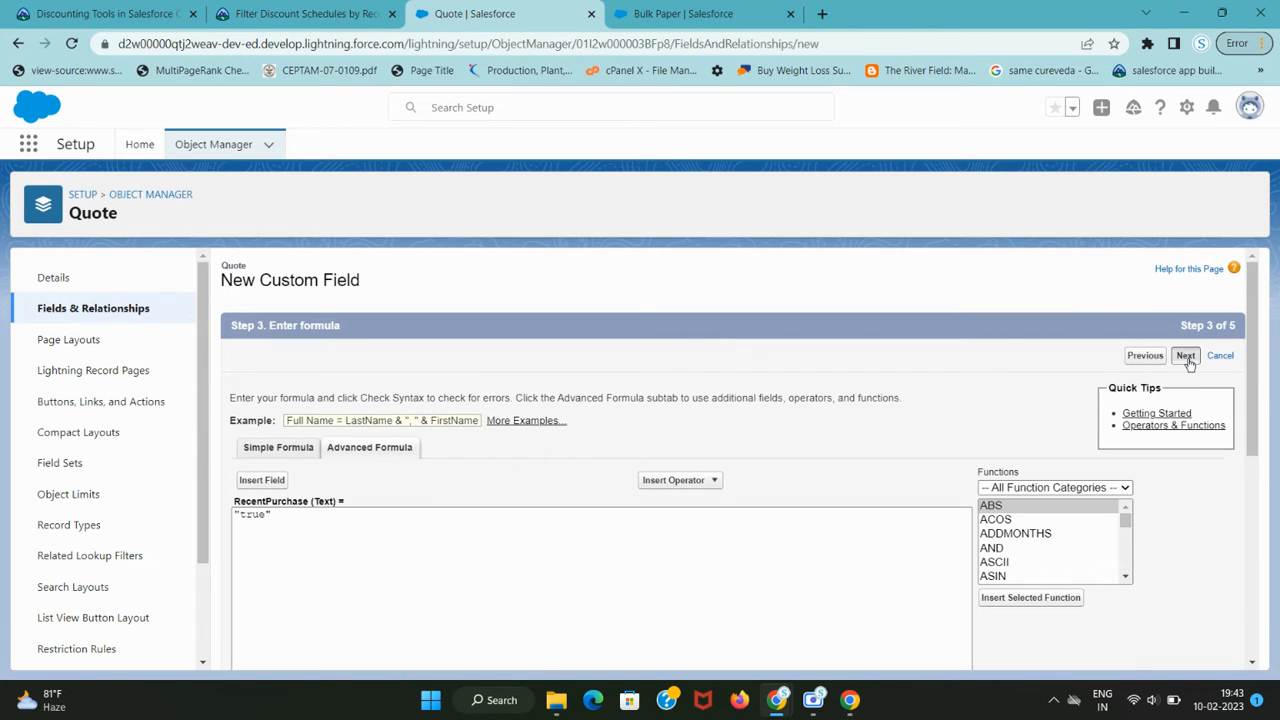
# Step: Keep the new Quote field visible to all profiles and on Quote Layout and Training Quote Layout, and save it
pyautogui.hotkey('ctrl', 'shift', 'Tab')
pyautogui.scroll(-1, 482, 508)
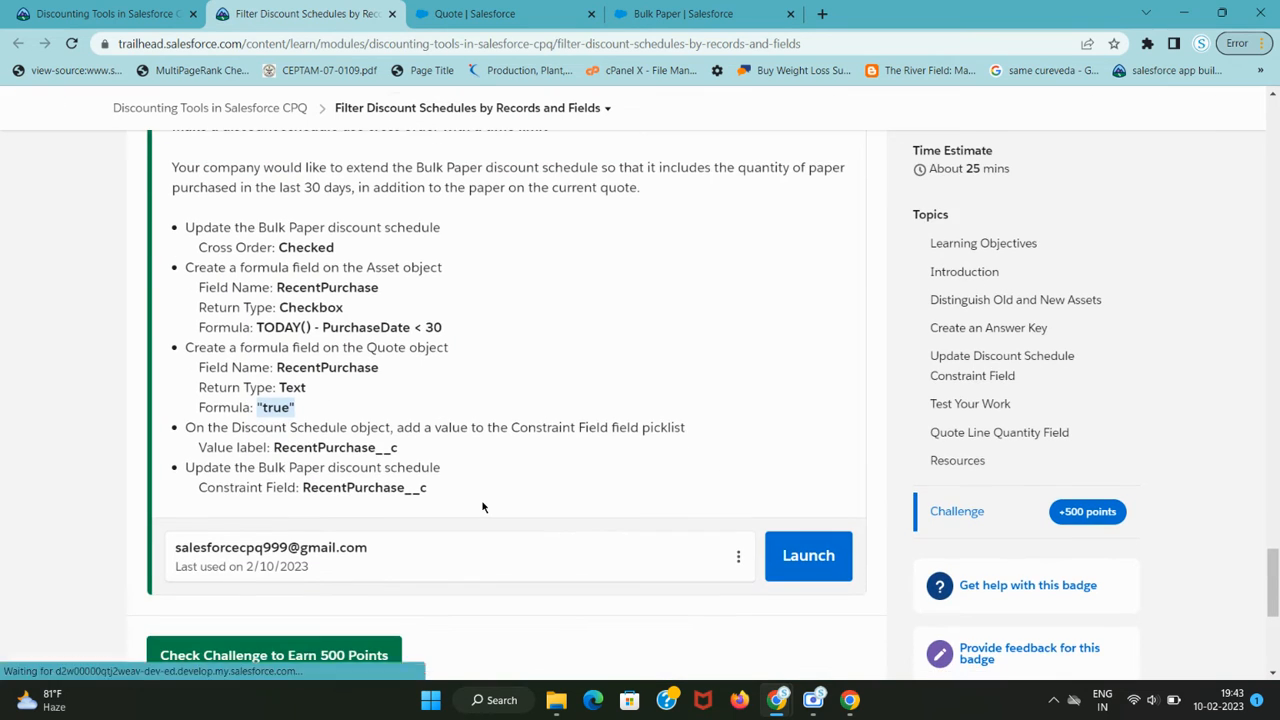
pyautogui.hotkey('ctrl', 'Tab')
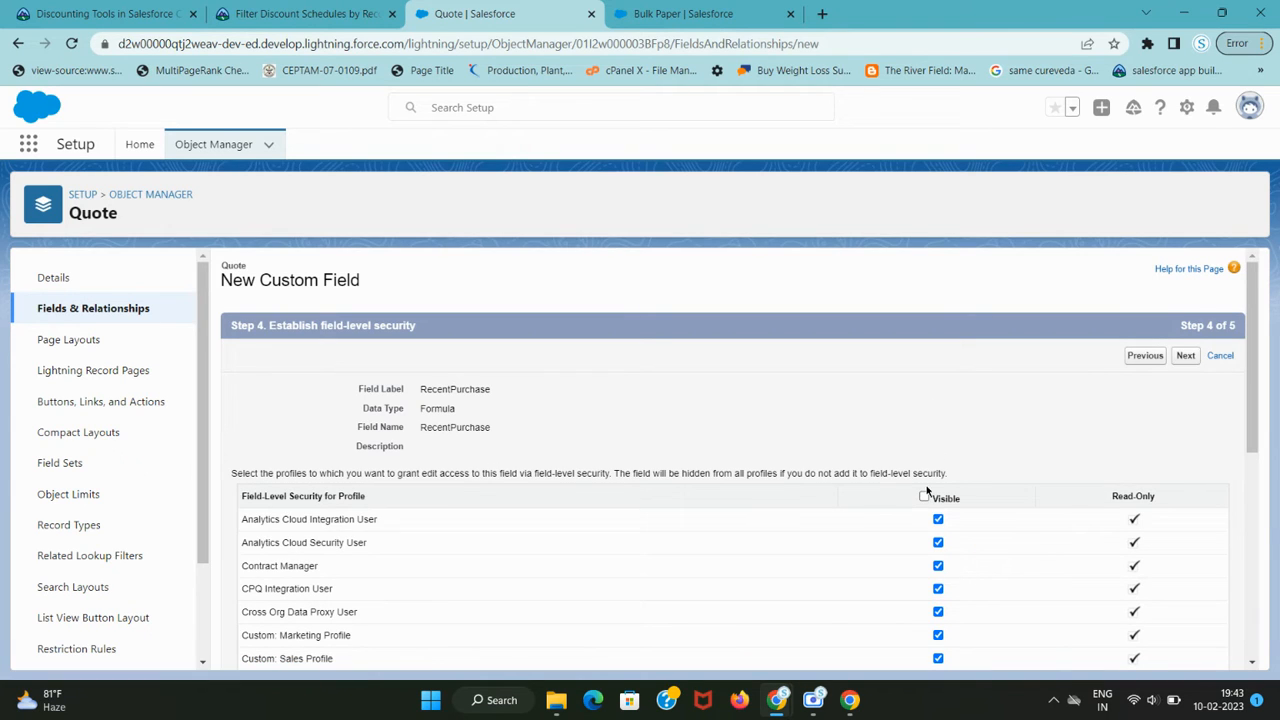
pyautogui.click(1183, 357)
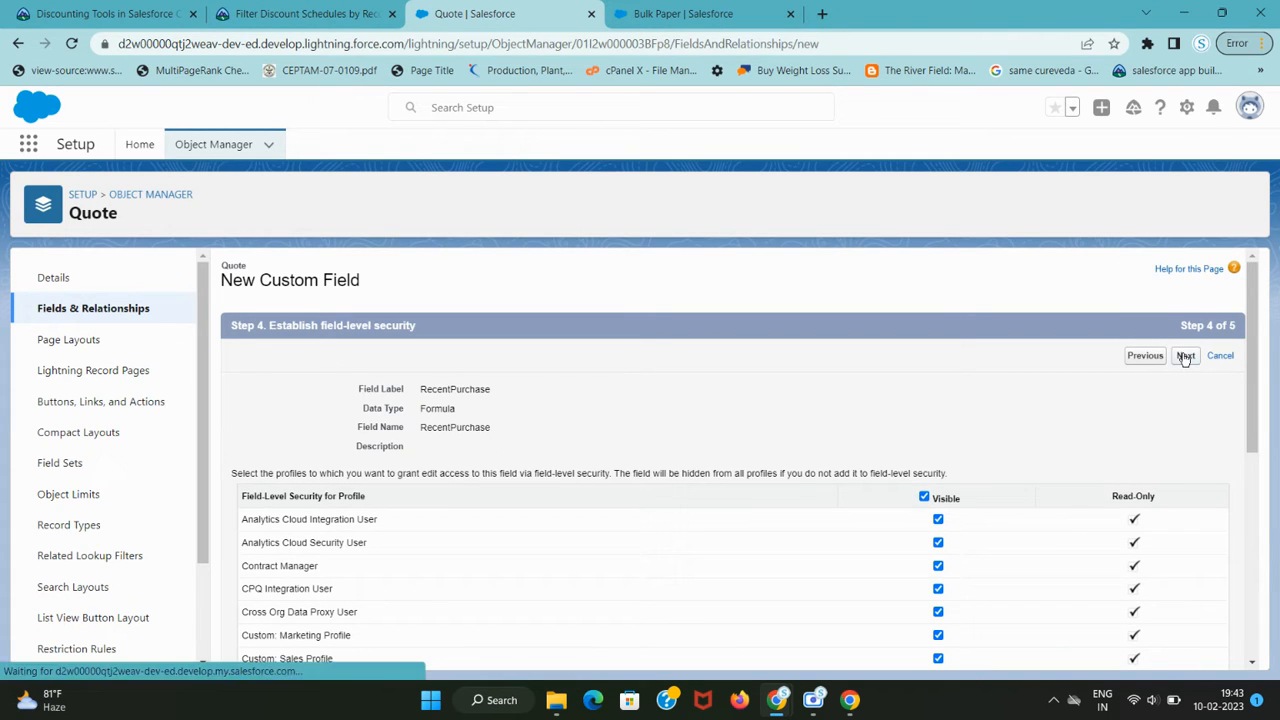
pyautogui.click(1196, 357)
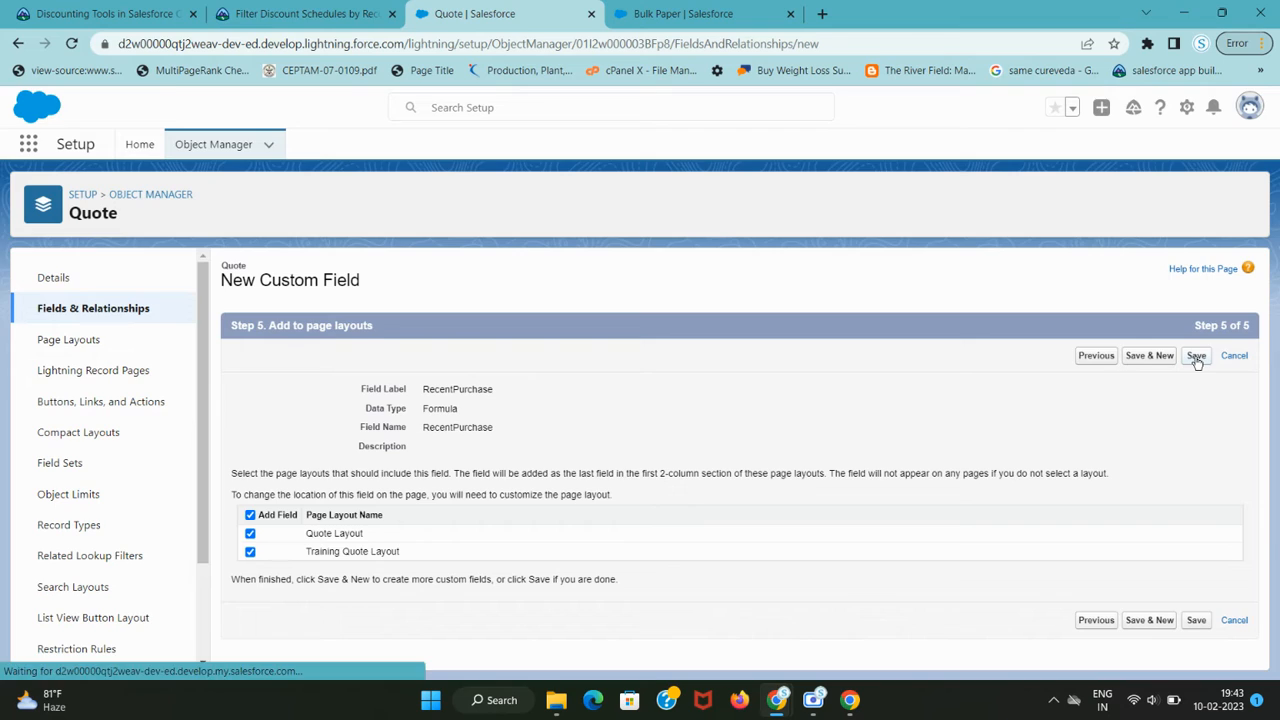
# Step: Copy the object name Discount Schedule from the challenge text
pyautogui.hotkey('ctrl', 'shift', 'Tab')
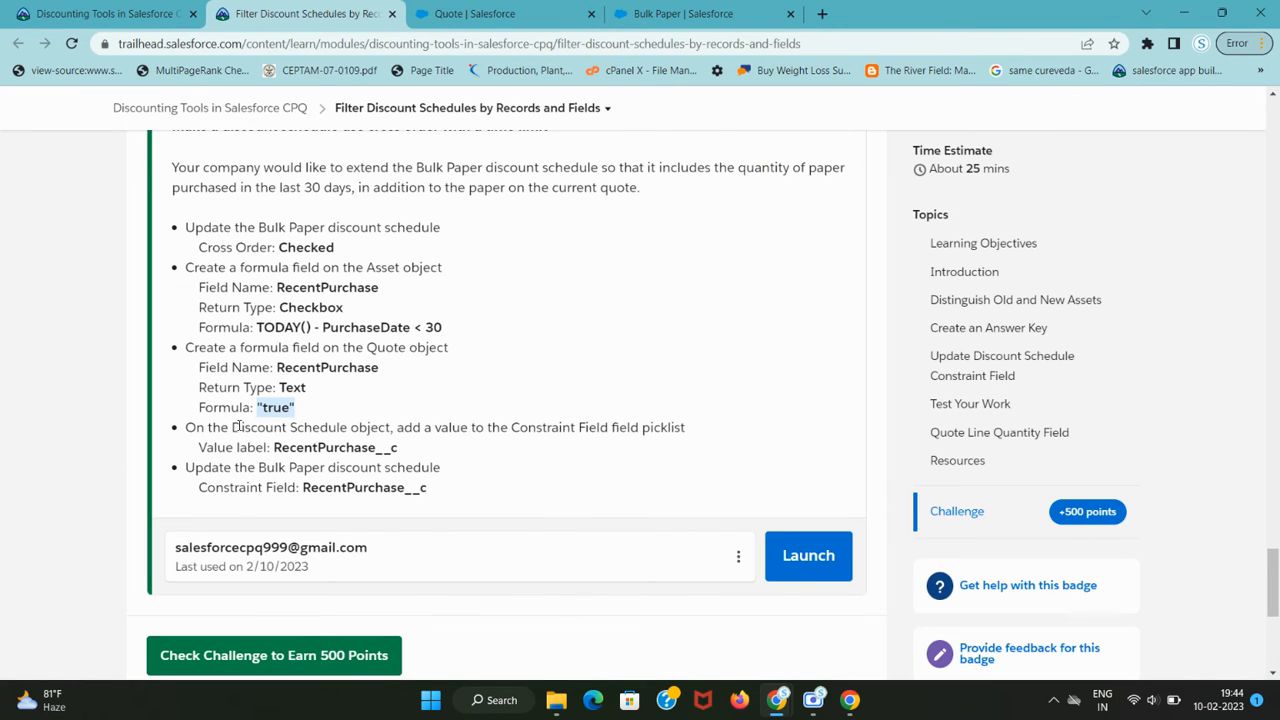
pyautogui.moveTo(233, 427); pyautogui.dragTo(354, 428)
pyautogui.hotkey('ctrl', 'c')
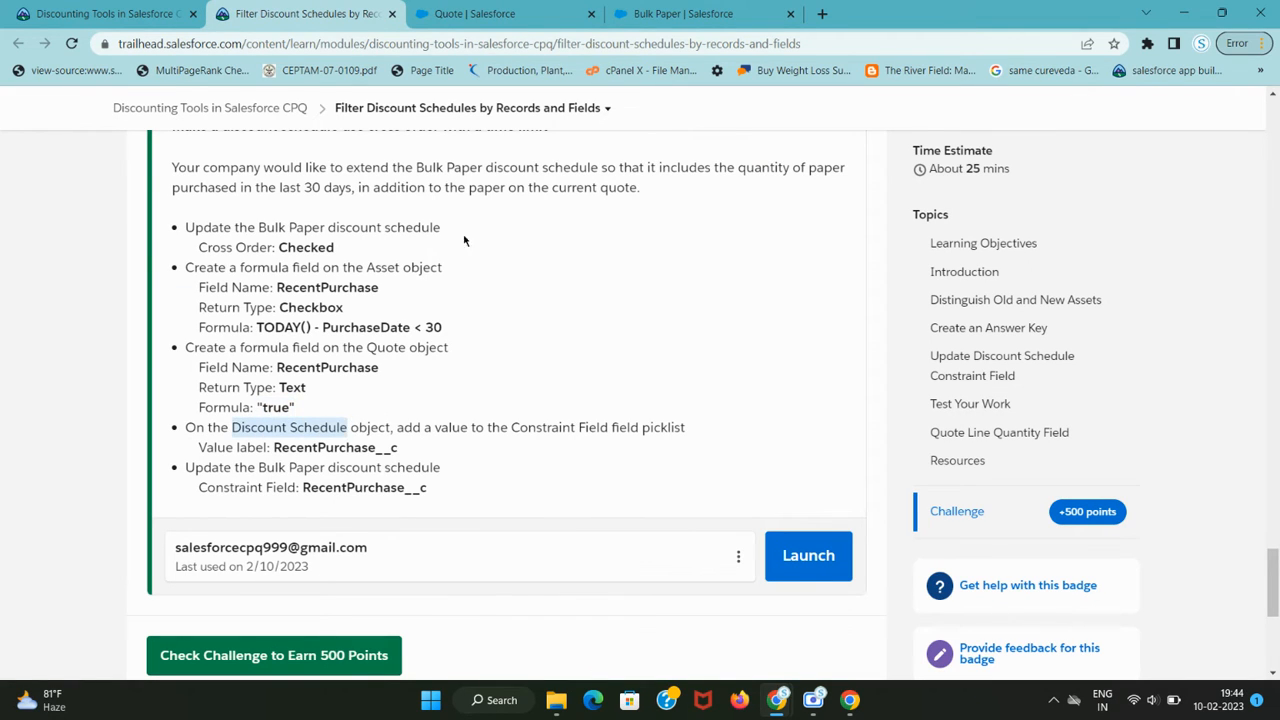
pyautogui.click(665, 8)
pyautogui.click(381, 7)
pyautogui.click(668, 12)
pyautogui.click(482, 103)
pyautogui.hotkey('ctrl', 'v')
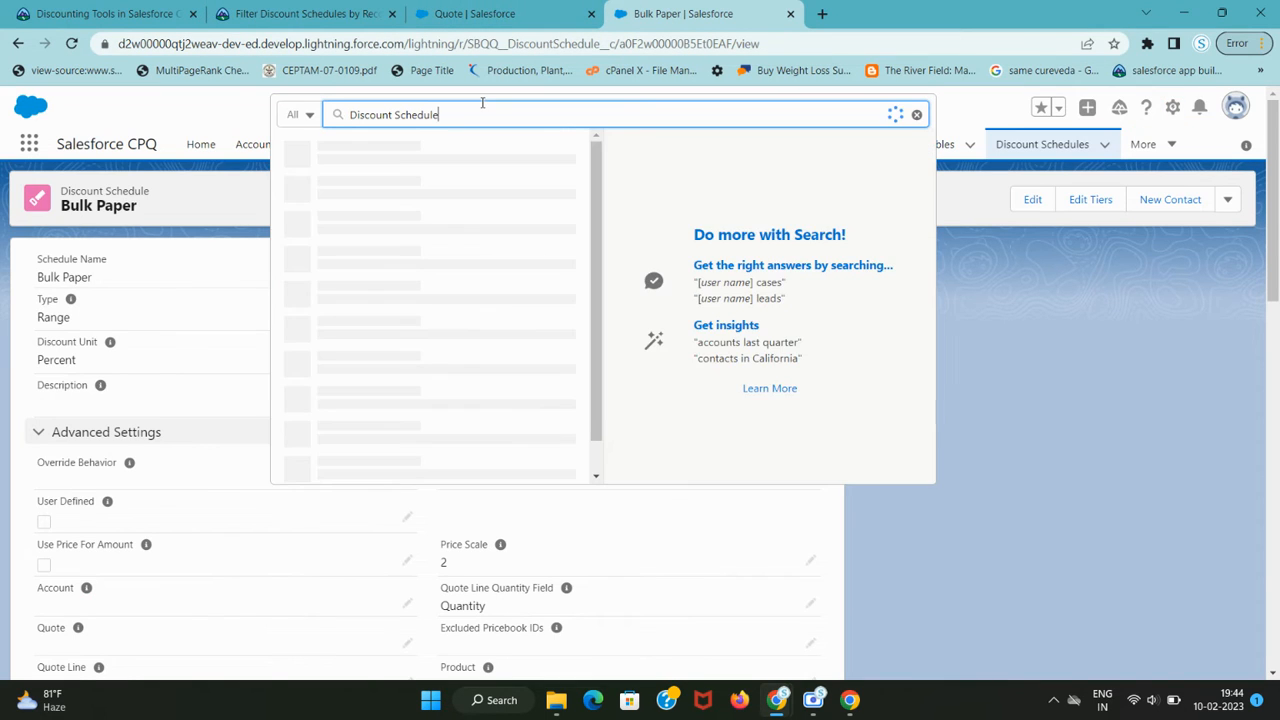
pyautogui.press('BackSpace')
pyautogui.press('BackSpace')
pyautogui.click(991, 330)
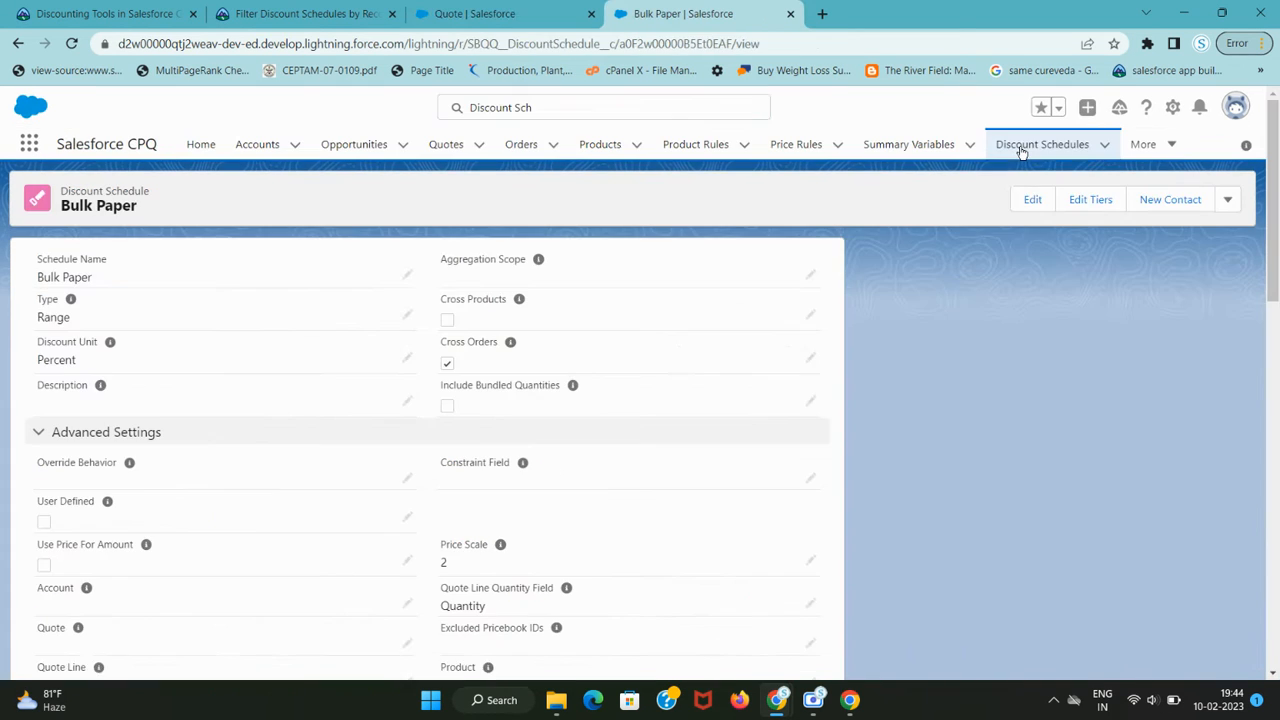
pyautogui.click(1021, 146)
pyautogui.moveTo(684, 6); pyautogui.dragTo(491, 8)
pyautogui.click(322, 8)
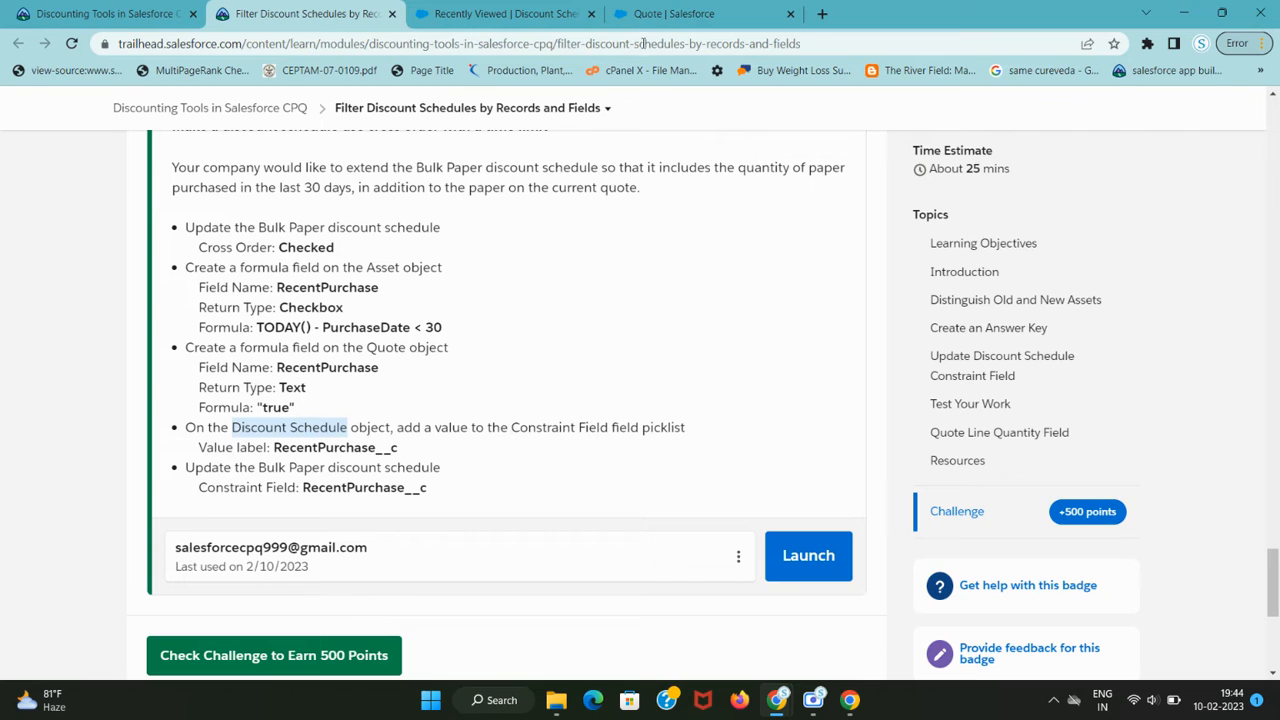
pyautogui.click(505, 12)
pyautogui.click(626, 8)
pyautogui.moveTo(626, 8); pyautogui.dragTo(456, 10)
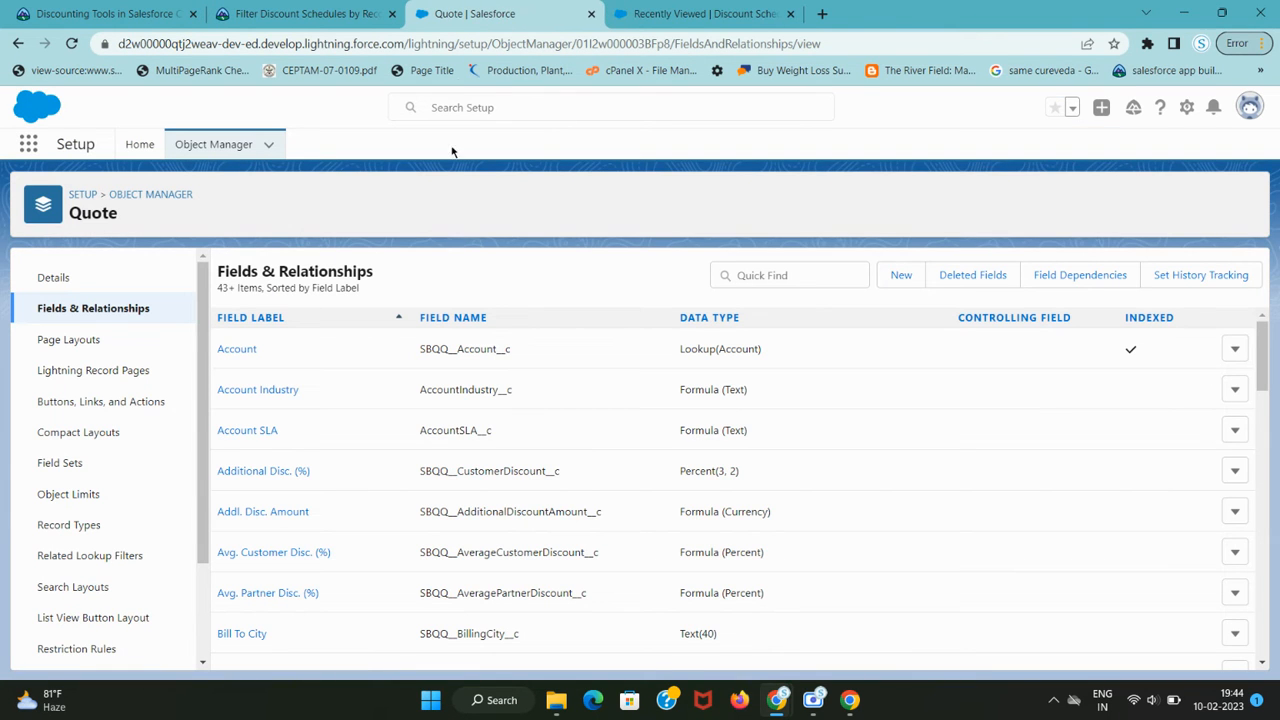
# Step: Search the Object Manager for the copied name Discount Schedule and open the Discount Schedule object
pyautogui.click(231, 145)
pyautogui.click(966, 200)
pyautogui.hotkey('ctrl', 'v')
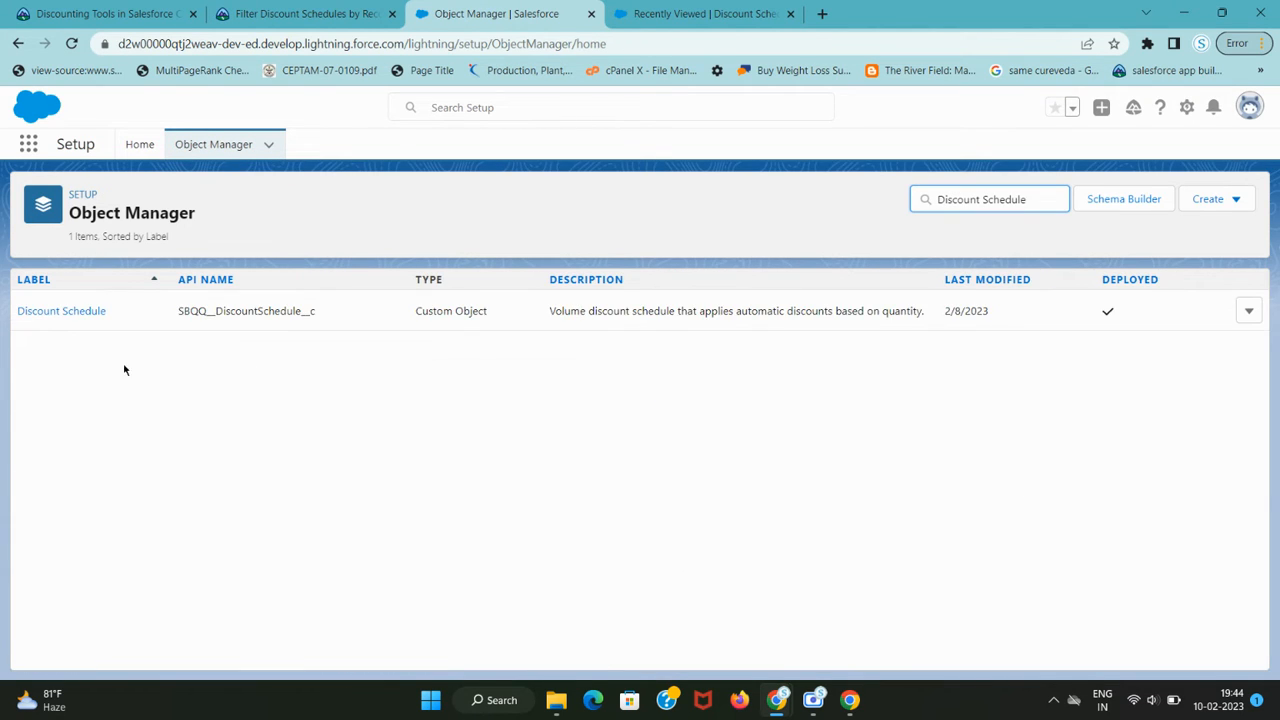
pyautogui.click(82, 316)
# Step: Open the Discount Schedule object's fields and relationships and review the challenge's picklist requirement
pyautogui.click(300, 14)
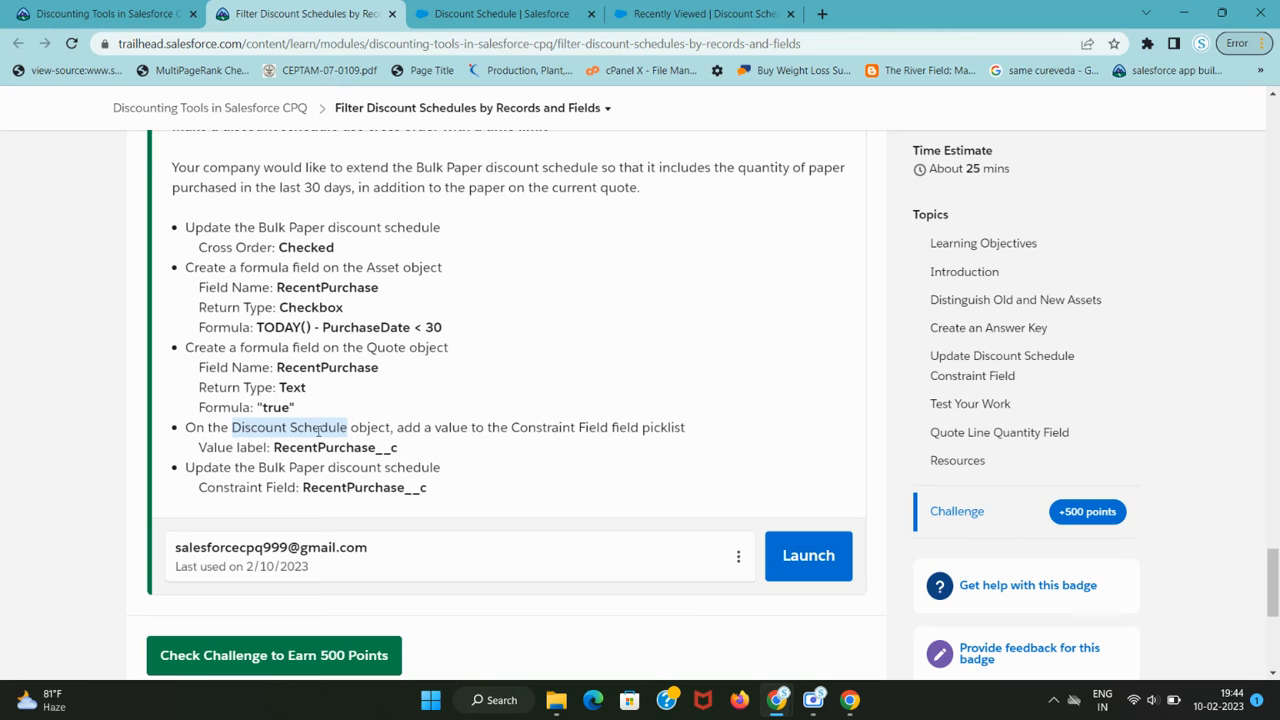
pyautogui.click(500, 14)
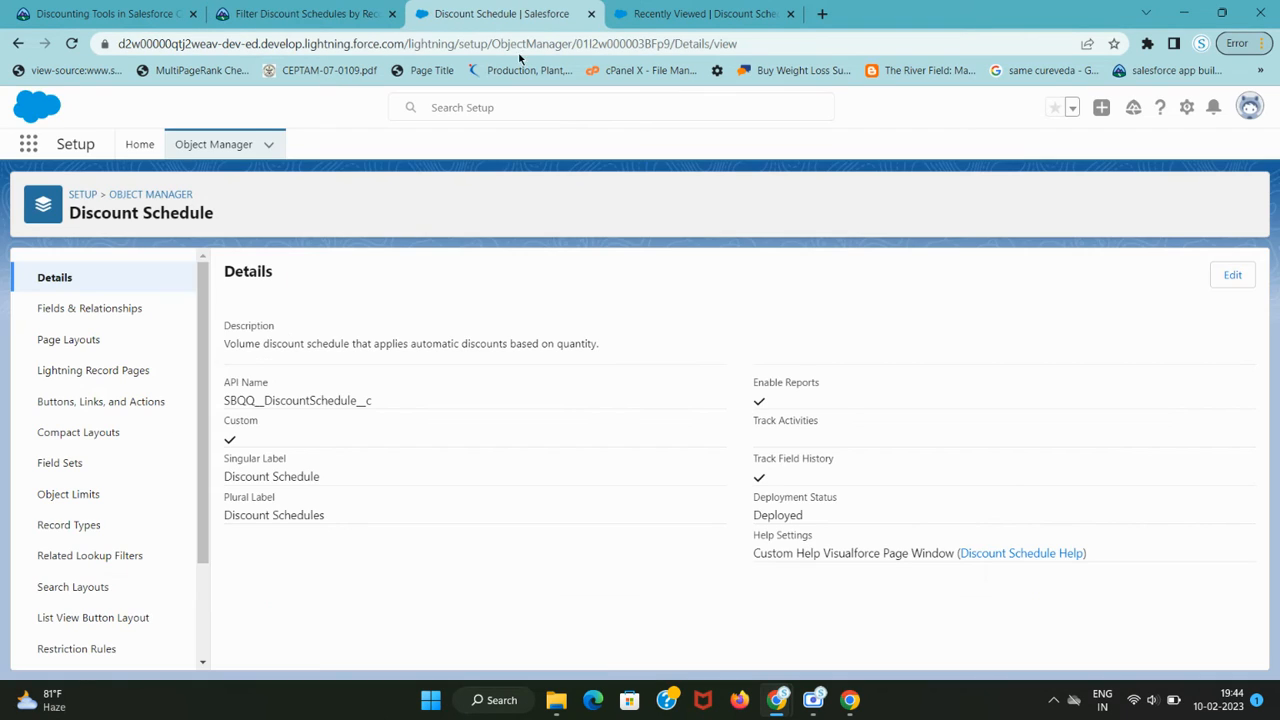
pyautogui.click(97, 319)
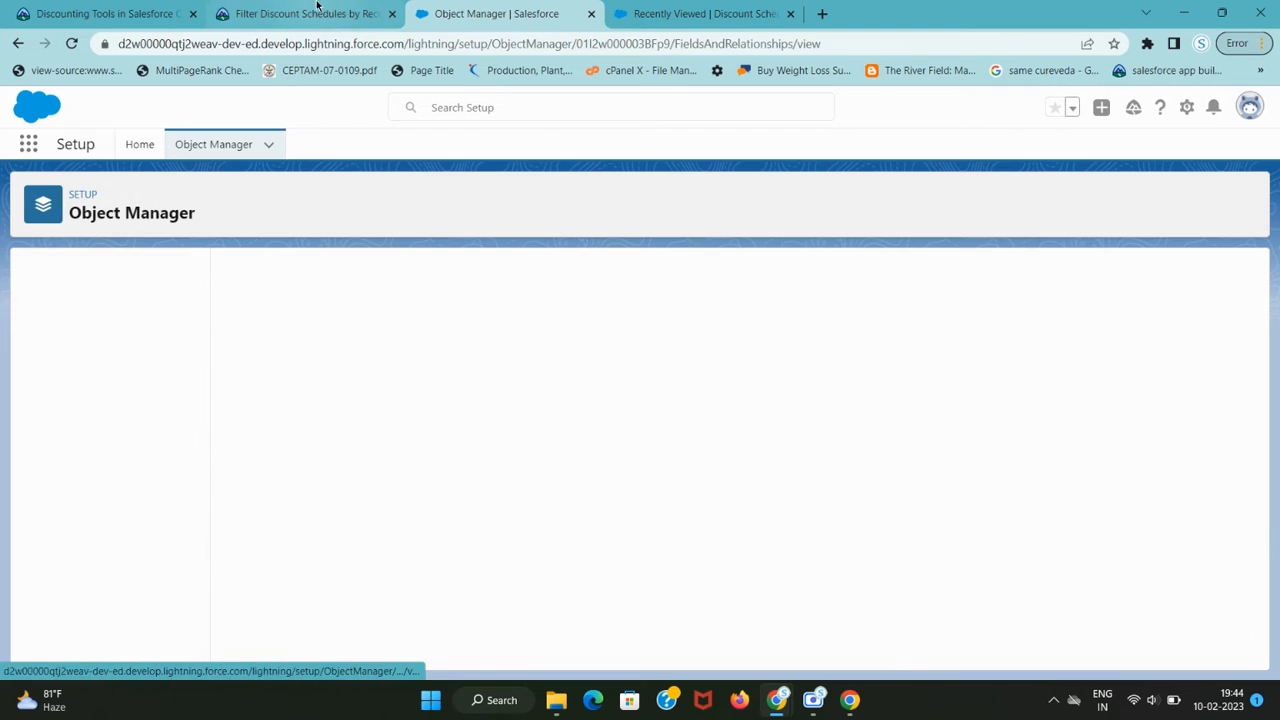
pyautogui.click(315, 14)
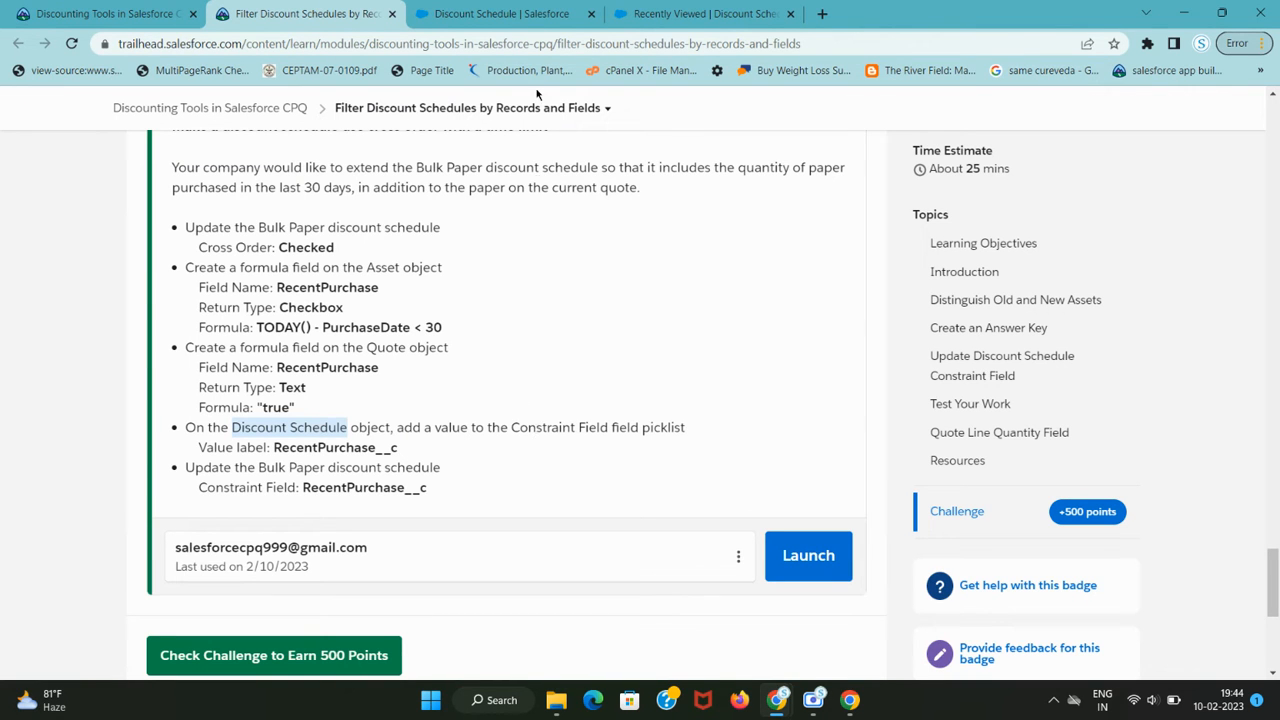
pyautogui.click(534, 16)
pyautogui.click(323, 8)
# Step: Copy the word Constraint from the challenge, search the Discount Schedule fields for it, and open Constraint Field
pyautogui.doubleClick(549, 427)
pyautogui.hotkey('ctrl', 'c')
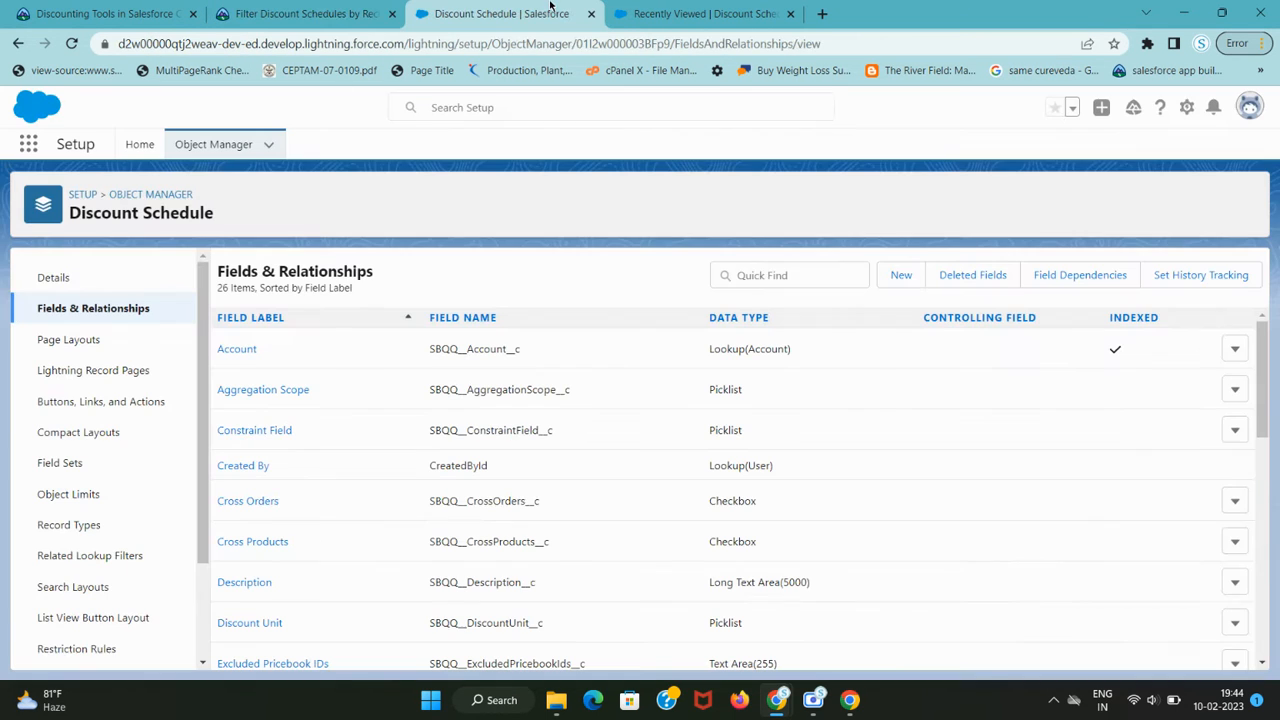
pyautogui.click(540, 13)
pyautogui.click(838, 284)
pyautogui.hotkey('ctrl', 'v')
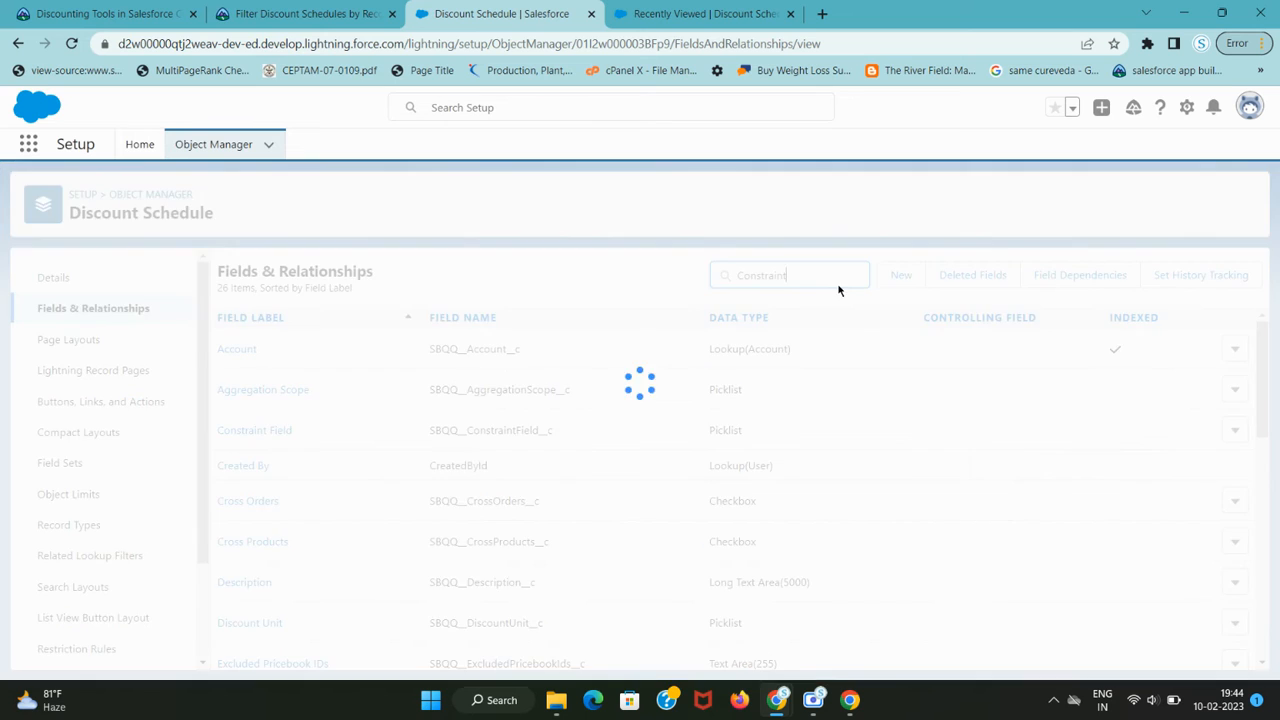
# Step: Add the picklist value RecentPurchase__c, copied from the challenge text, to the Discount Schedule object's Constraint Field and save it
pyautogui.hotkey('ctrl', 'shift', 'Tab')
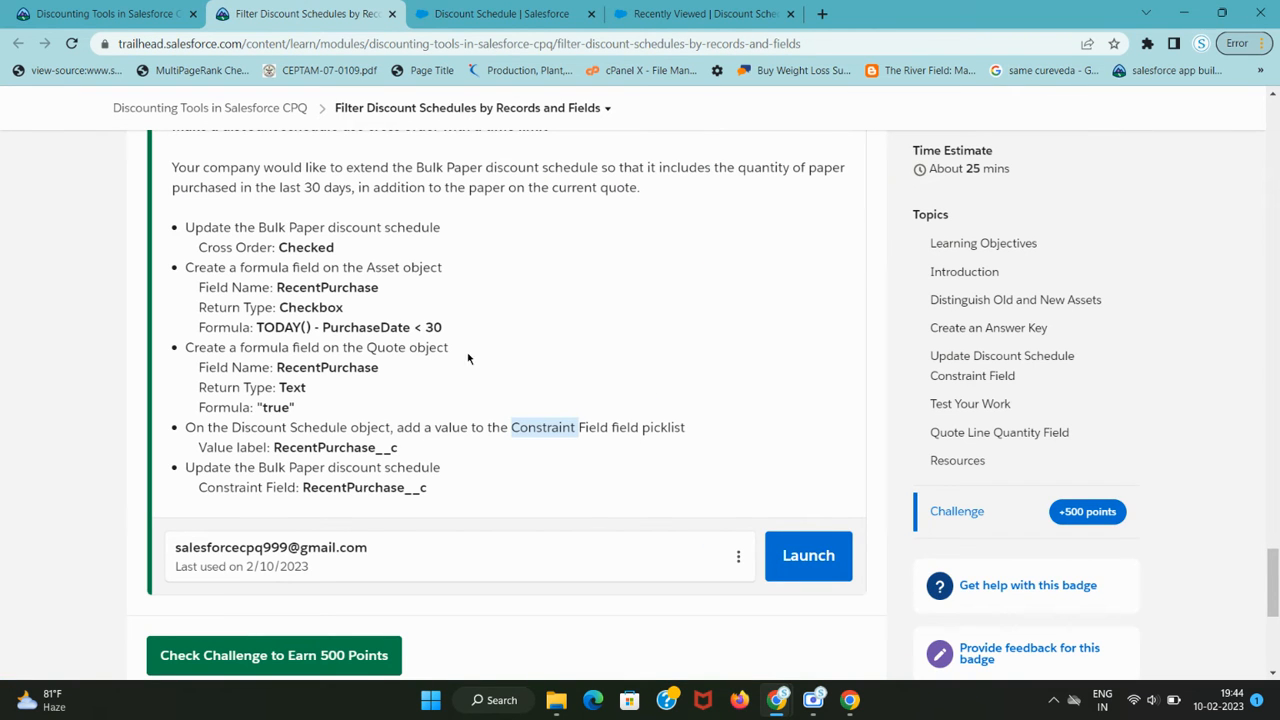
pyautogui.hotkey('ctrl', 'Tab')
pyautogui.scroll(-10, 600, 490)
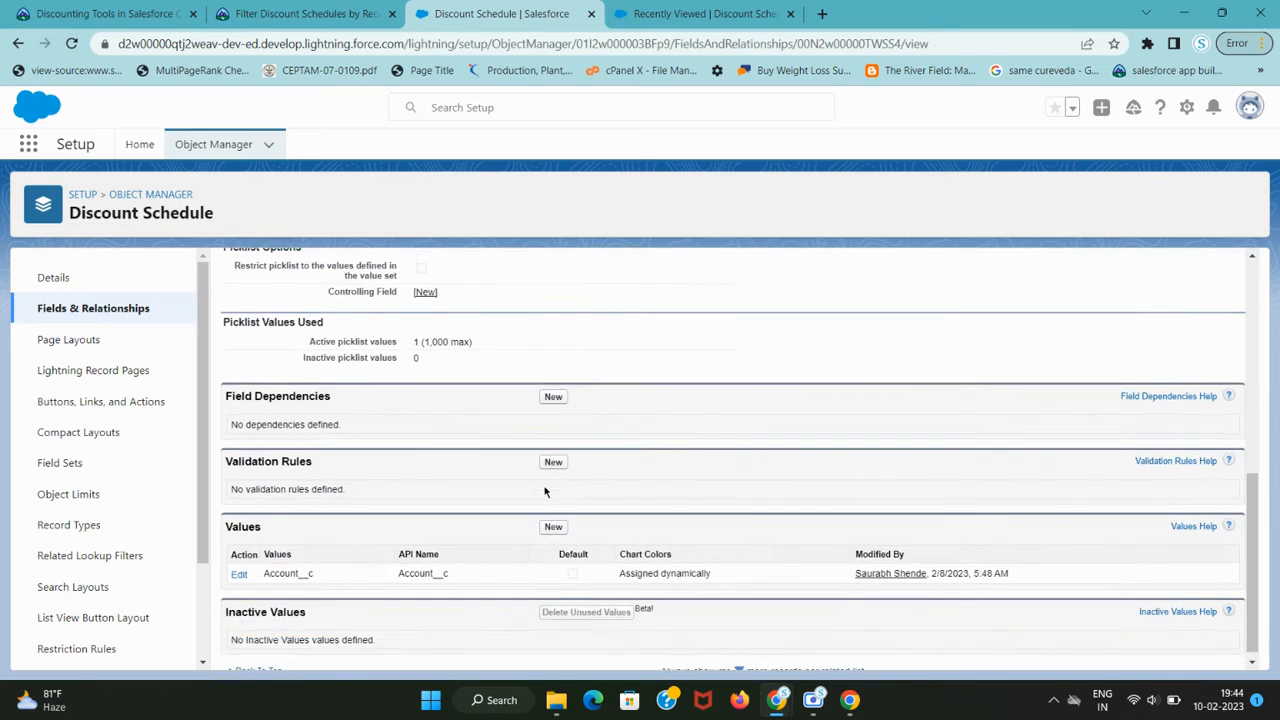
pyautogui.click(553, 518)
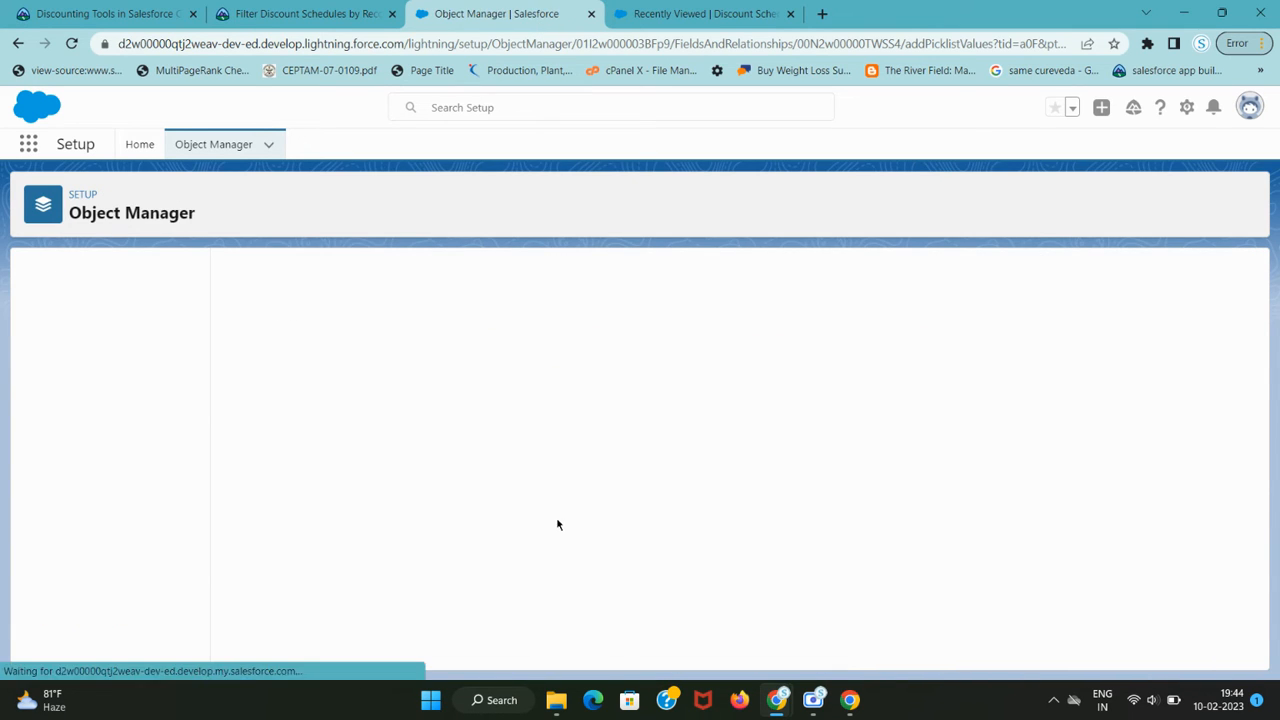
pyautogui.hotkey('ctrl', 'shift', 'Tab')
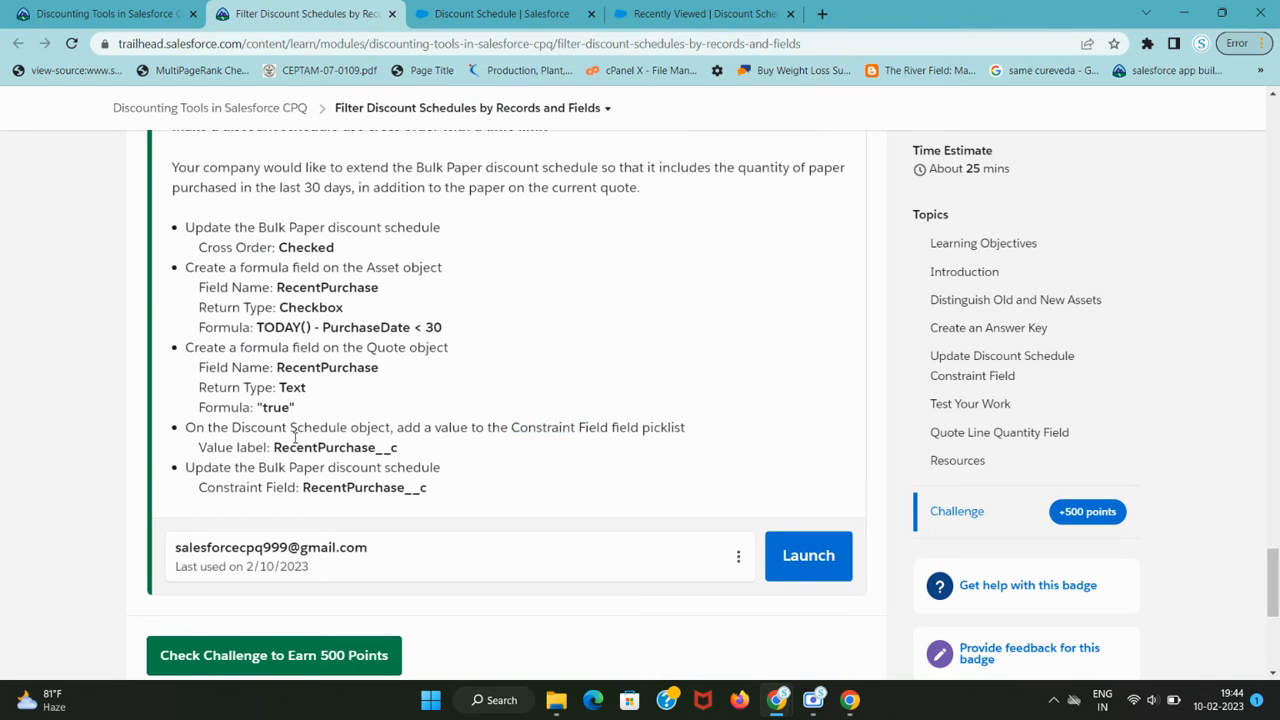
pyautogui.doubleClick(305, 449)
pyautogui.hotkey('ctrl', 'c')
pyautogui.hotkey('ctrl', 'Tab')
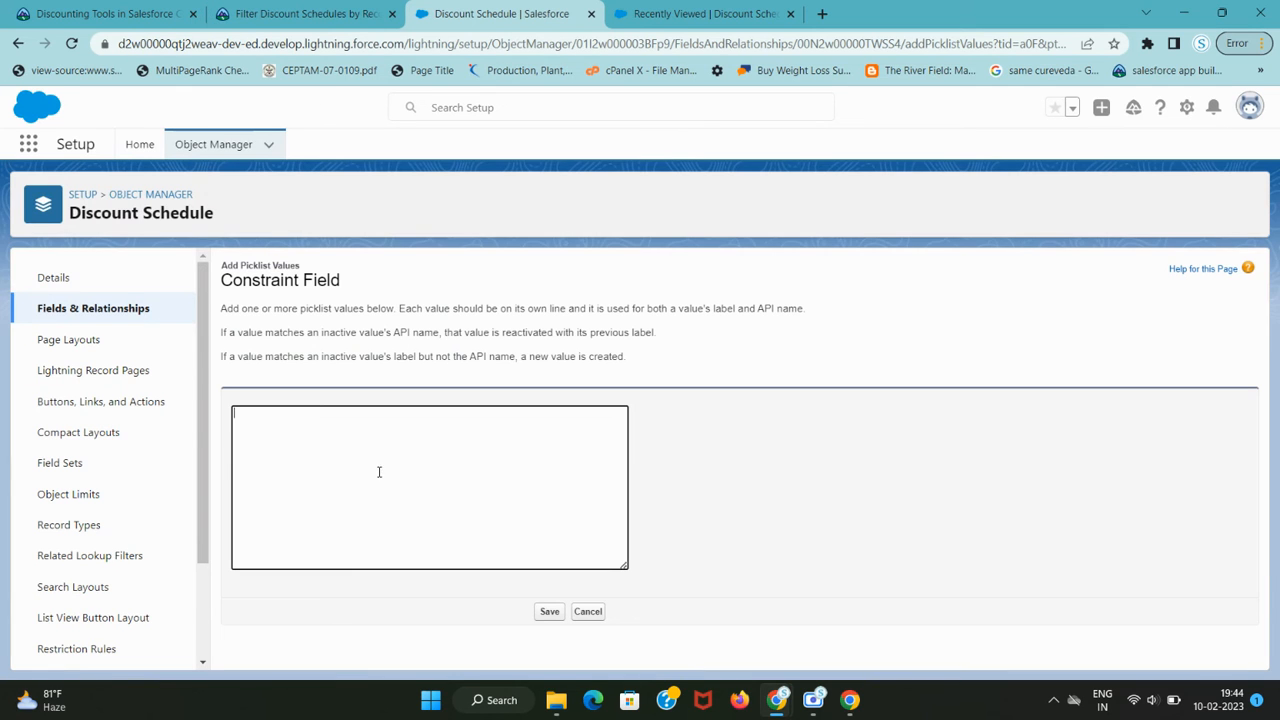
pyautogui.click(534, 463)
pyautogui.hotkey('ctrl', 'v')
pyautogui.click(548, 614)
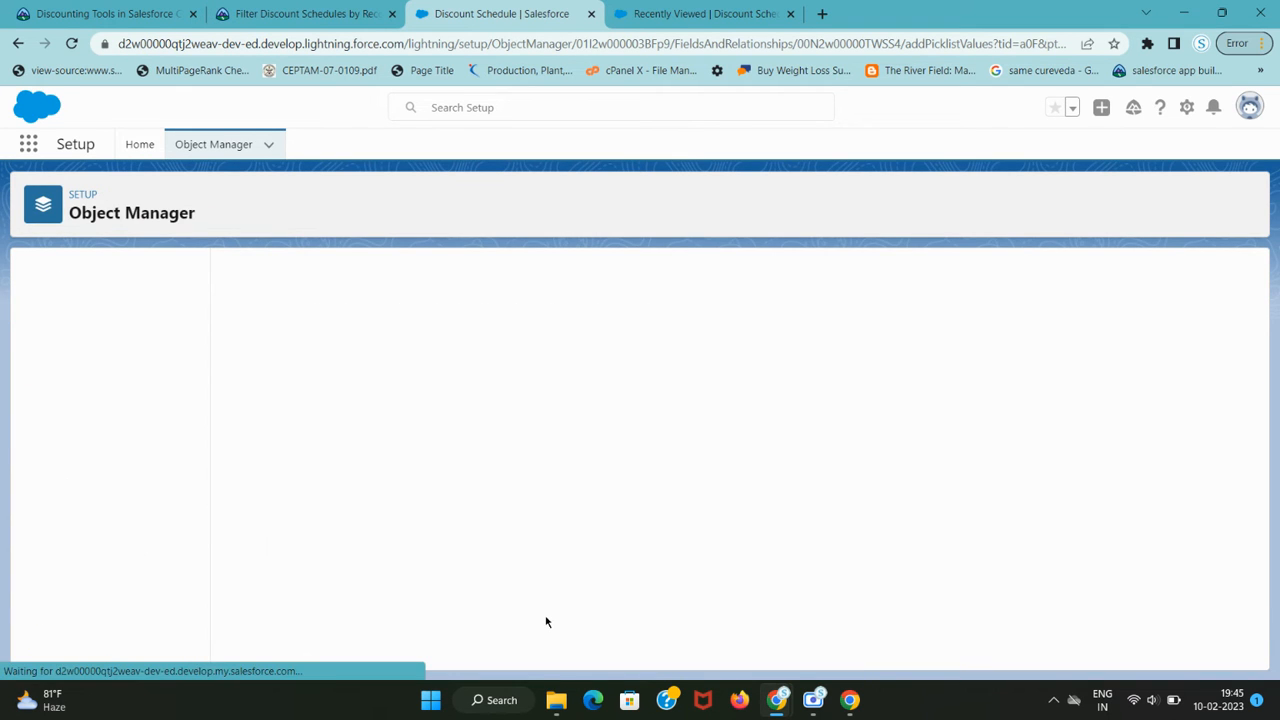
# Step: Copy the Bulk Paper discount schedule name from the challenge text and try searching Setup for it
pyautogui.hotkey('ctrl', 'shift', 'Tab')
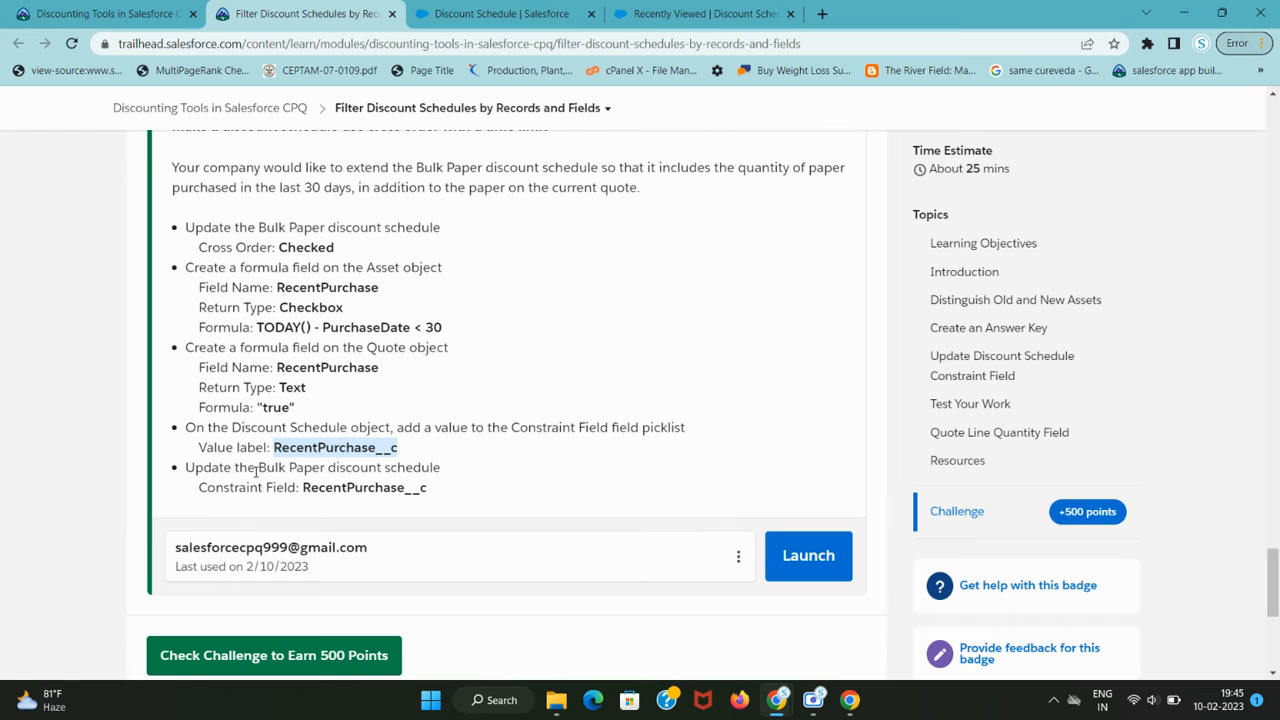
pyautogui.moveTo(259, 468); pyautogui.dragTo(368, 464)
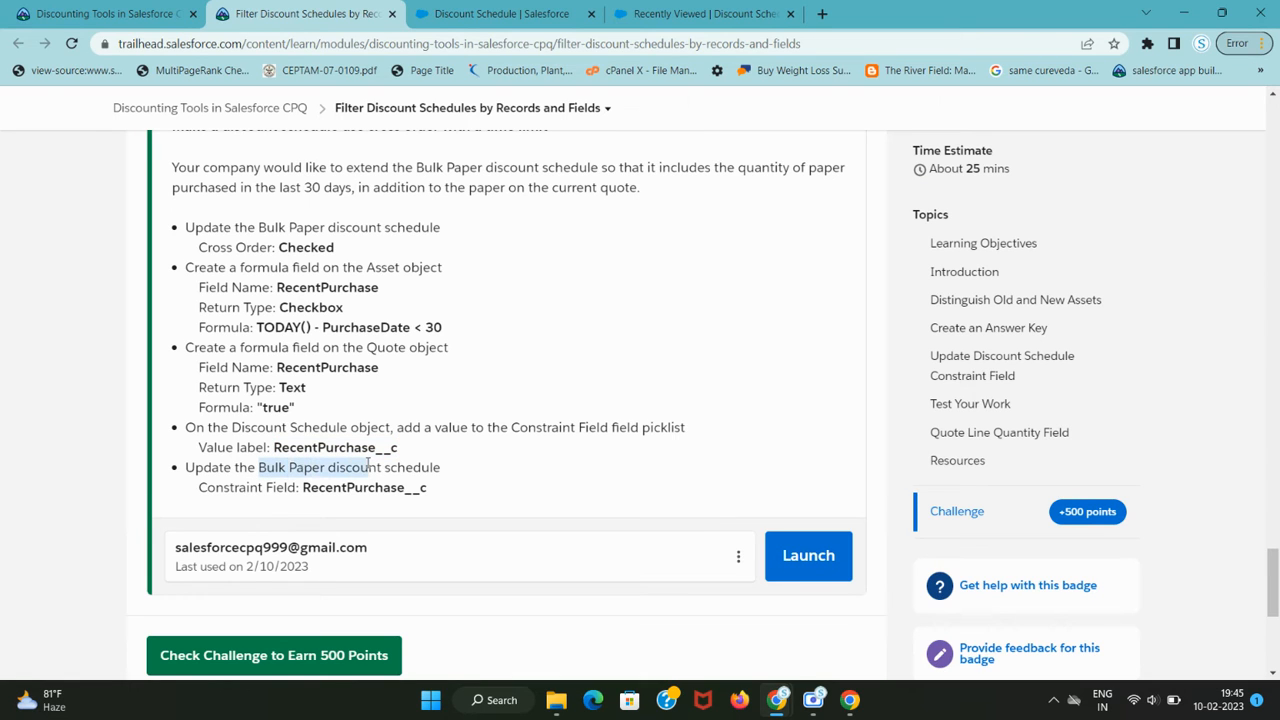
pyautogui.click(540, 14)
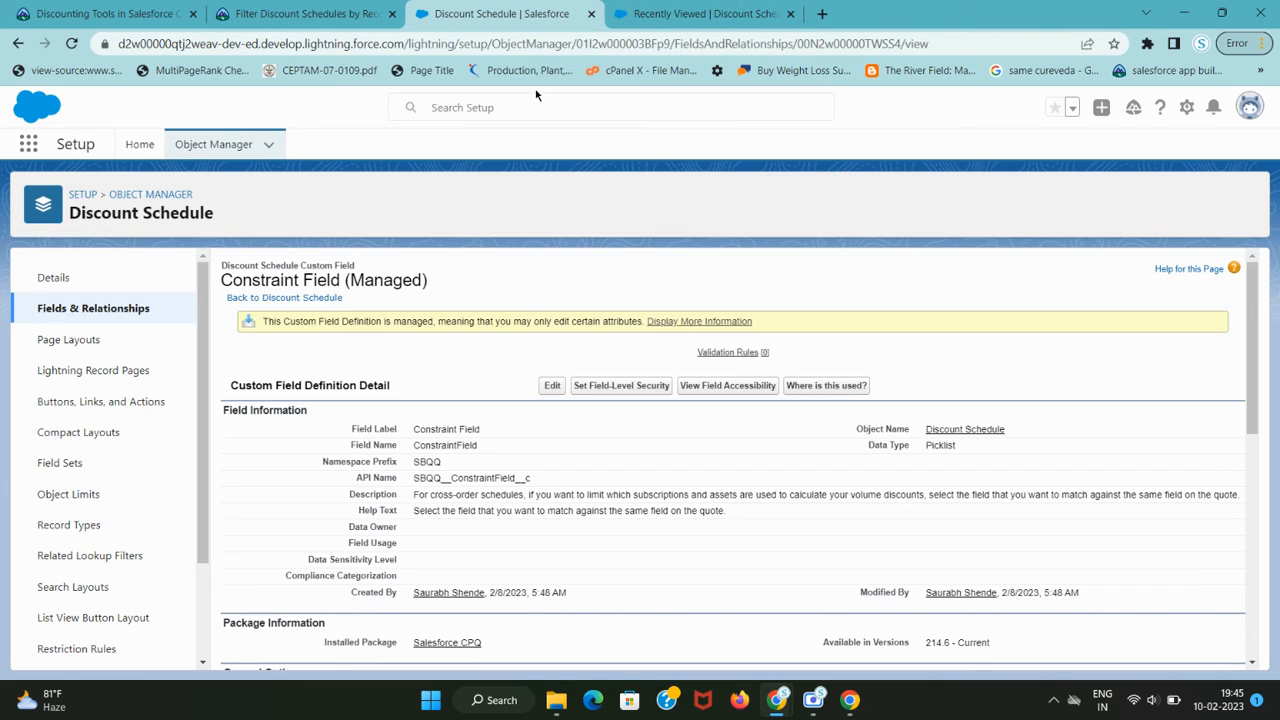
pyautogui.hotkey('ctrl', 'v')
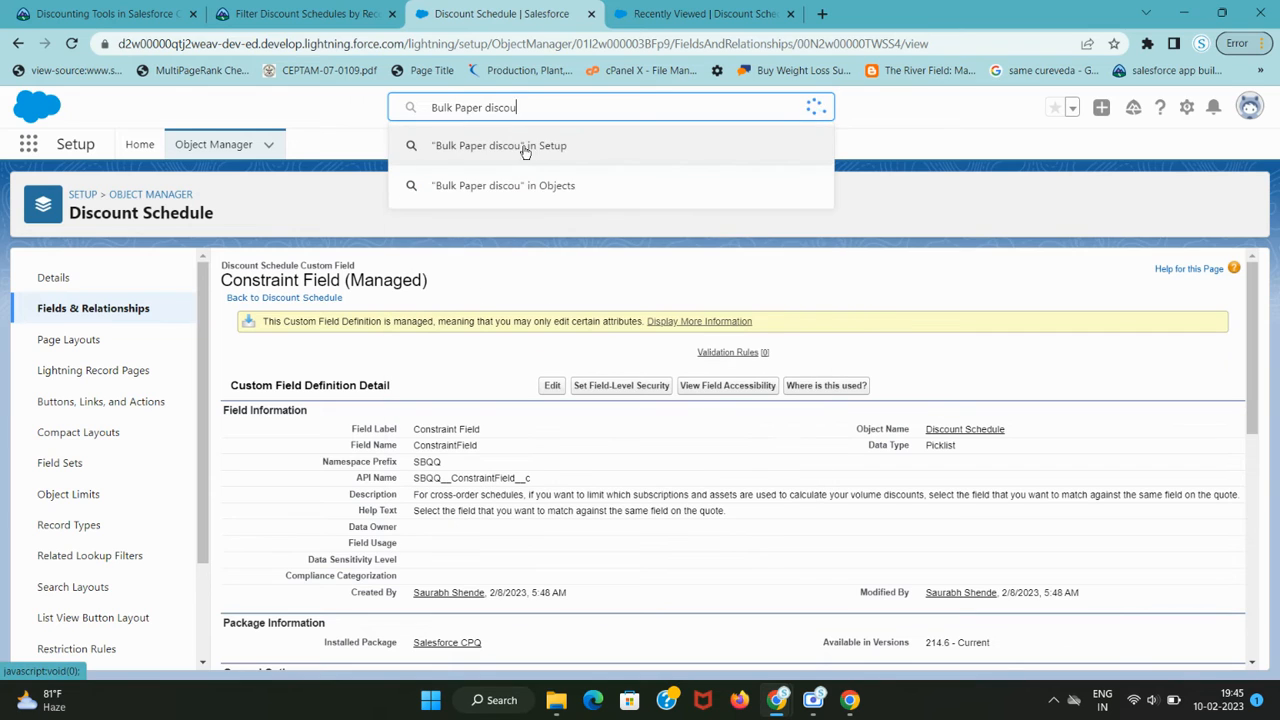
pyautogui.click(305, 14)
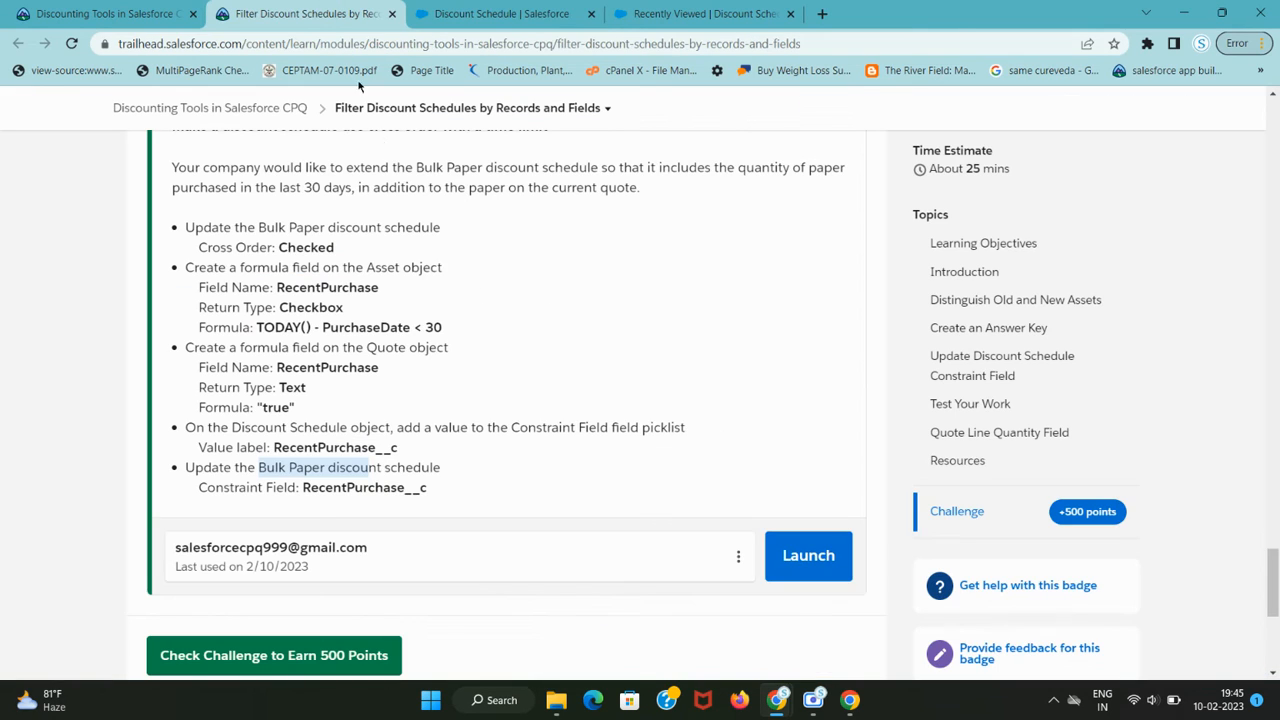
pyautogui.keyDown('shift'); pyautogui.click(436, 467); pyautogui.keyUp('shift')
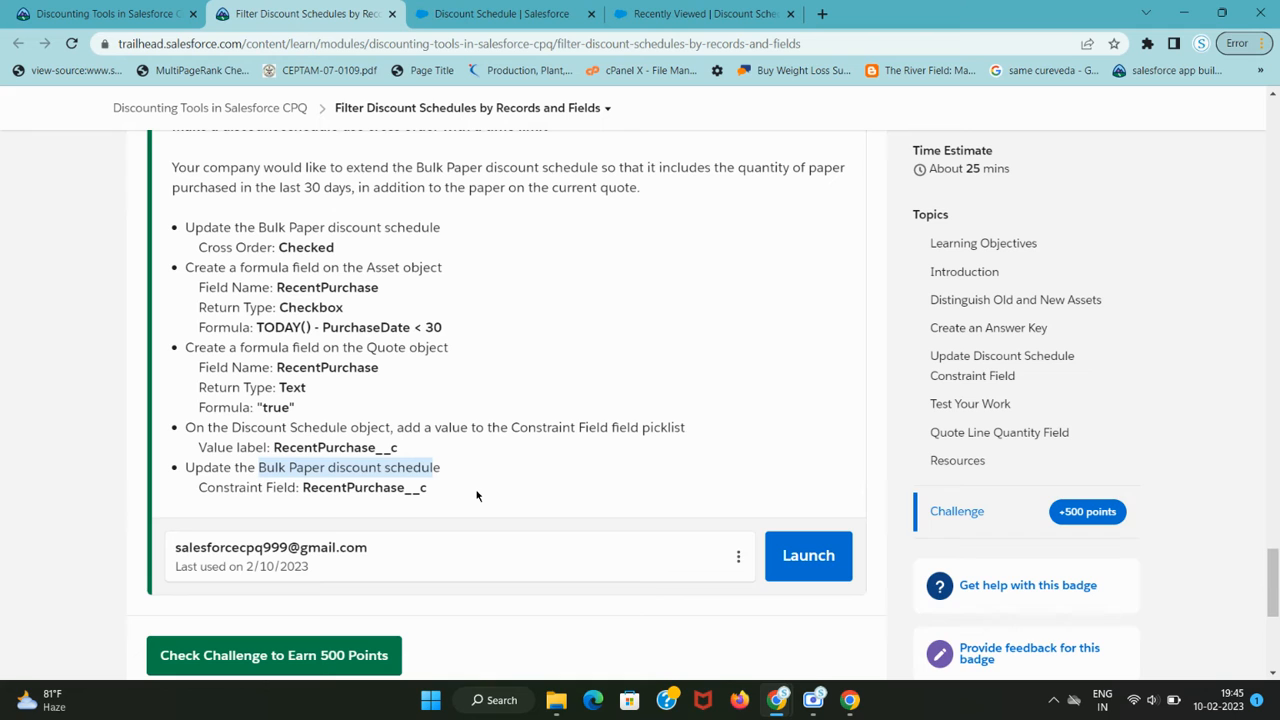
# Step: Open the Bulk Paper record from the recently viewed discount schedules for editing, and move its browser tab beside the challenge
pyautogui.click(620, 13)
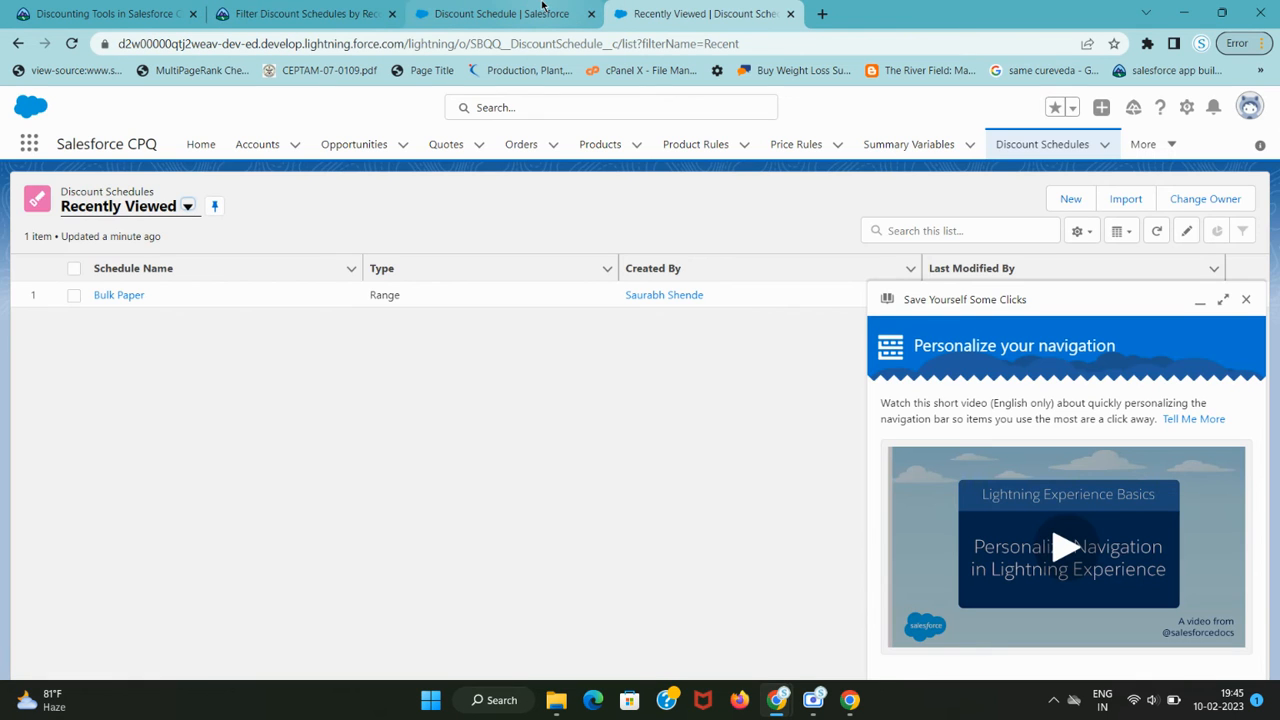
pyautogui.click(133, 298)
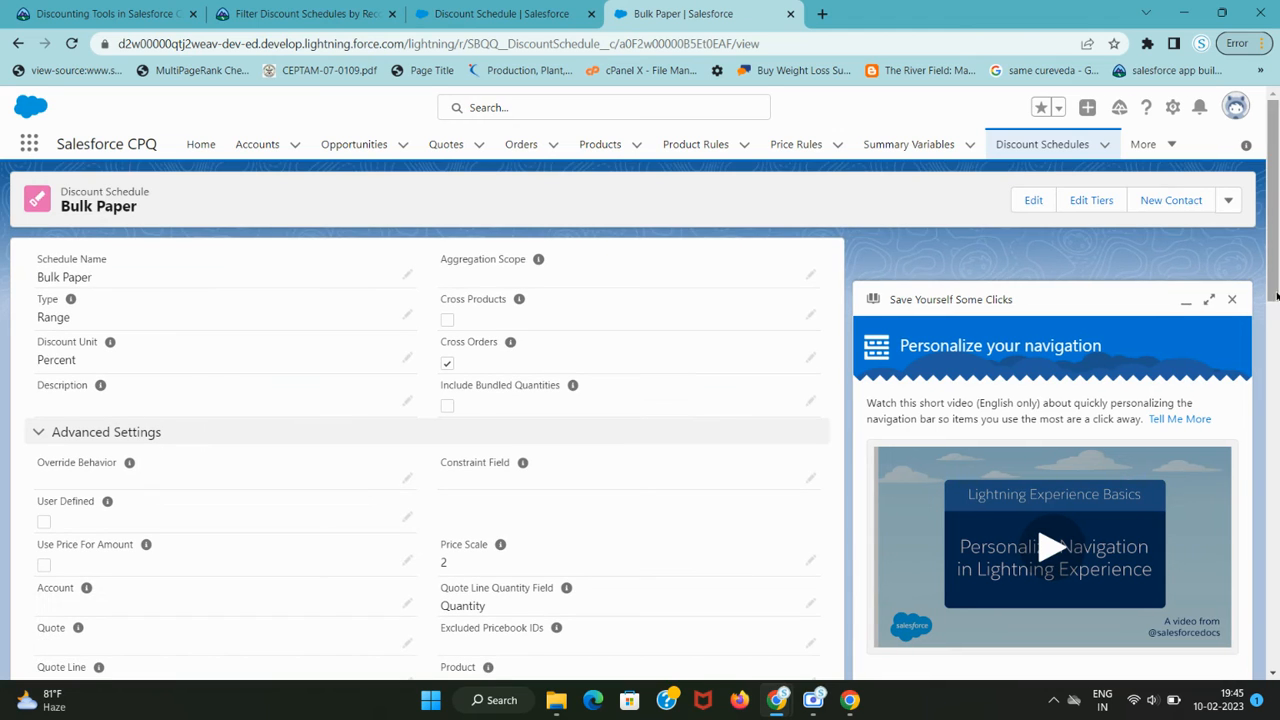
pyautogui.click(1232, 299)
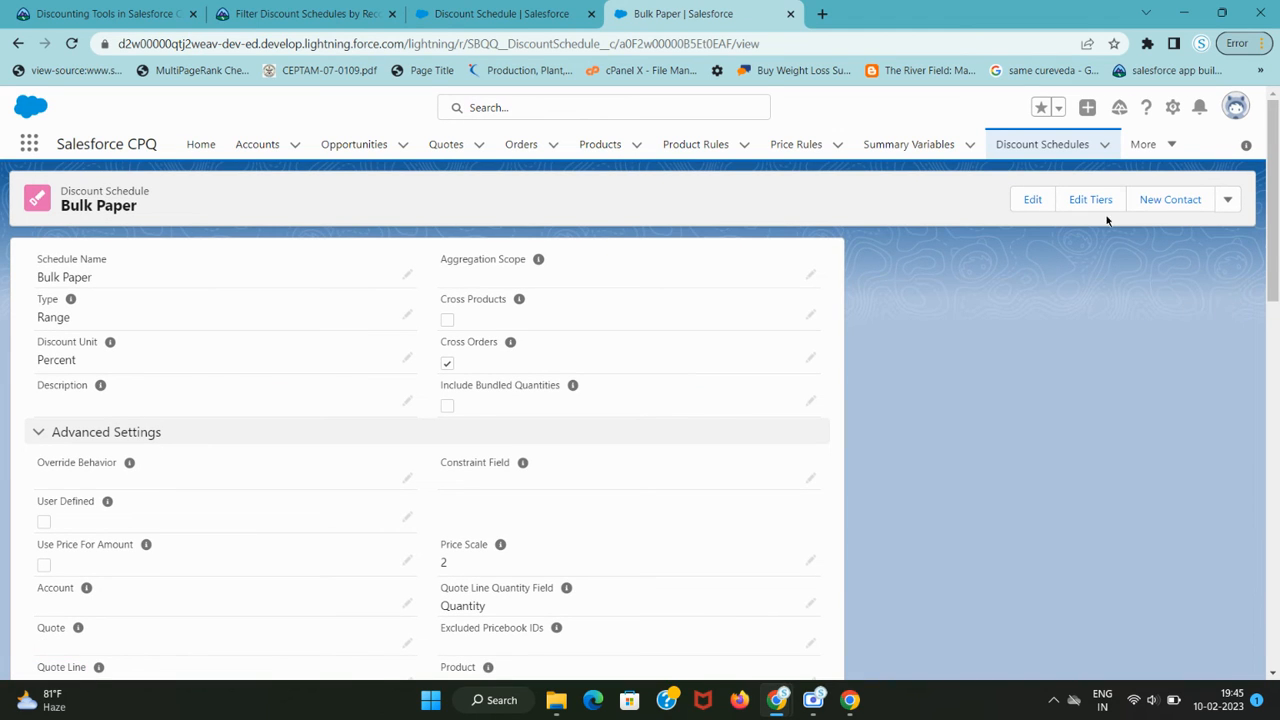
pyautogui.click(1033, 200)
pyautogui.moveTo(661, 9); pyautogui.dragTo(464, 8)
# Step: Copy the word Constraint from the challenge, find it in the Bulk Paper edit form, and check the Constraint Field options
pyautogui.click(335, 13)
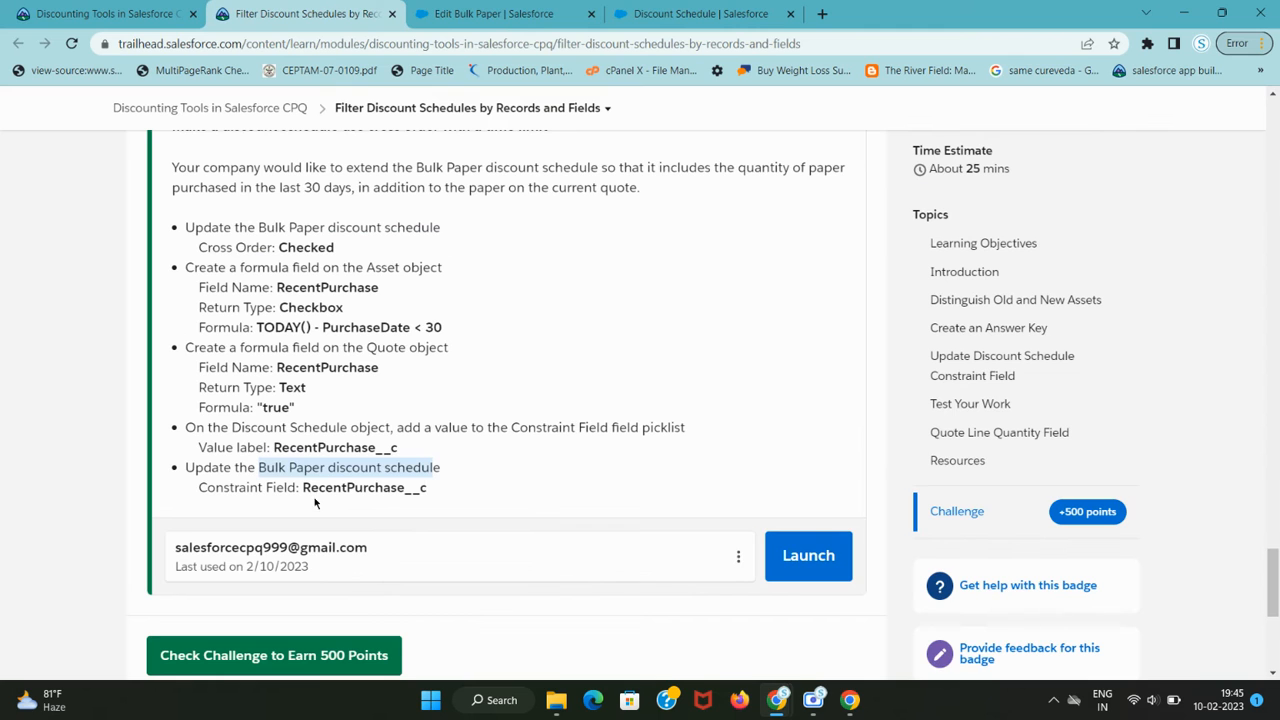
pyautogui.click(242, 487)
pyautogui.doubleClick(231, 487)
pyautogui.hotkey('ctrl', 'c')
pyautogui.click(467, 8)
pyautogui.hotkey('ctrl', 'f')
pyautogui.hotkey('ctrl', 'v')
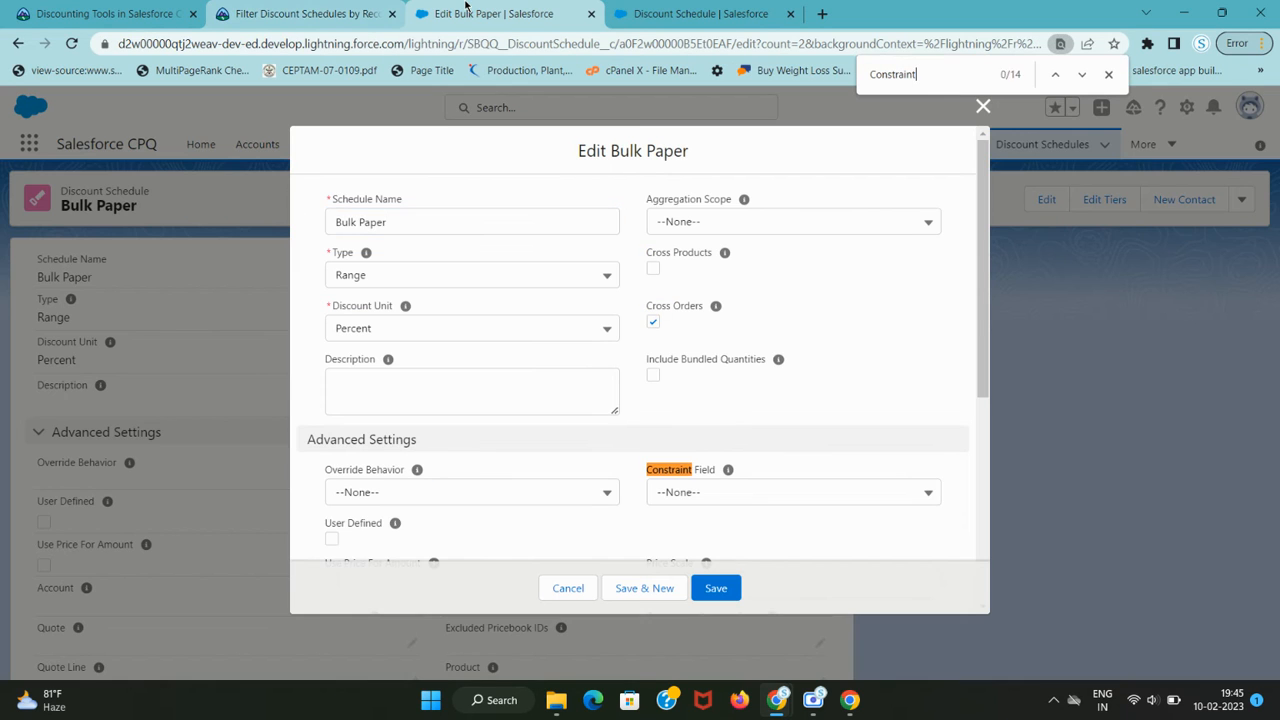
pyautogui.scroll(-3, 734, 410)
pyautogui.click(786, 242)
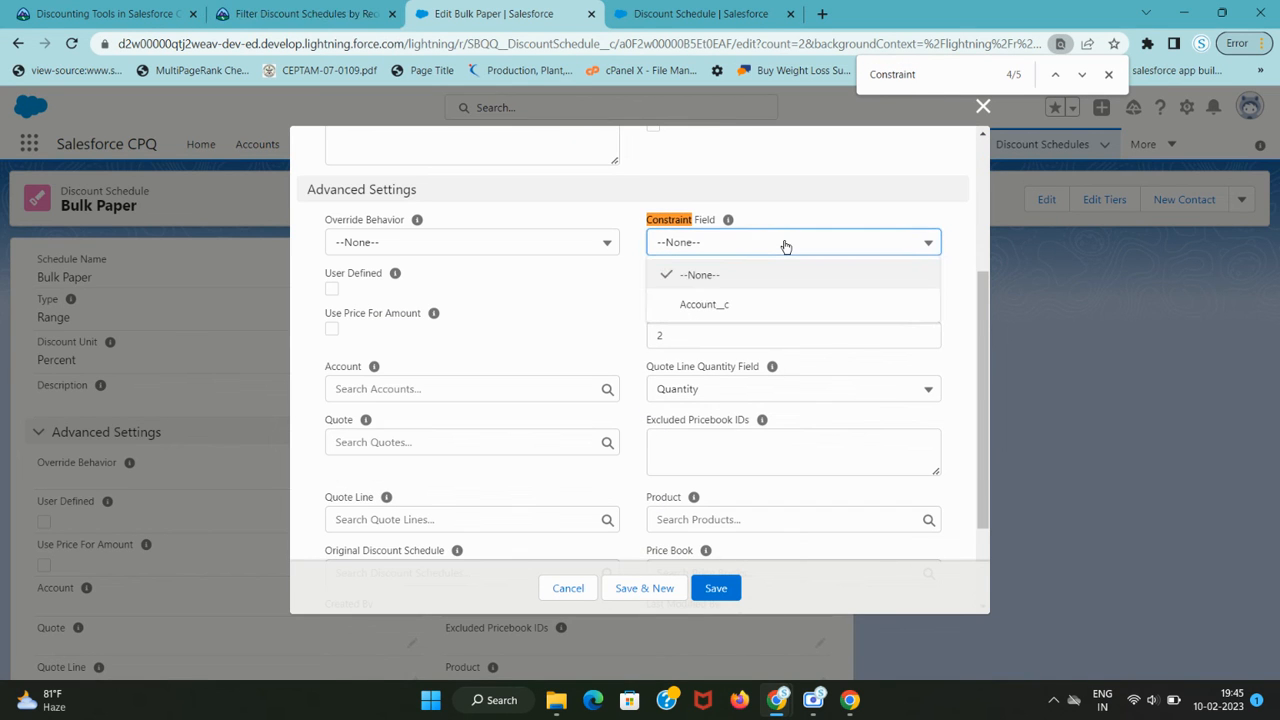
pyautogui.moveTo(587, 313); pyautogui.dragTo(264, 170)
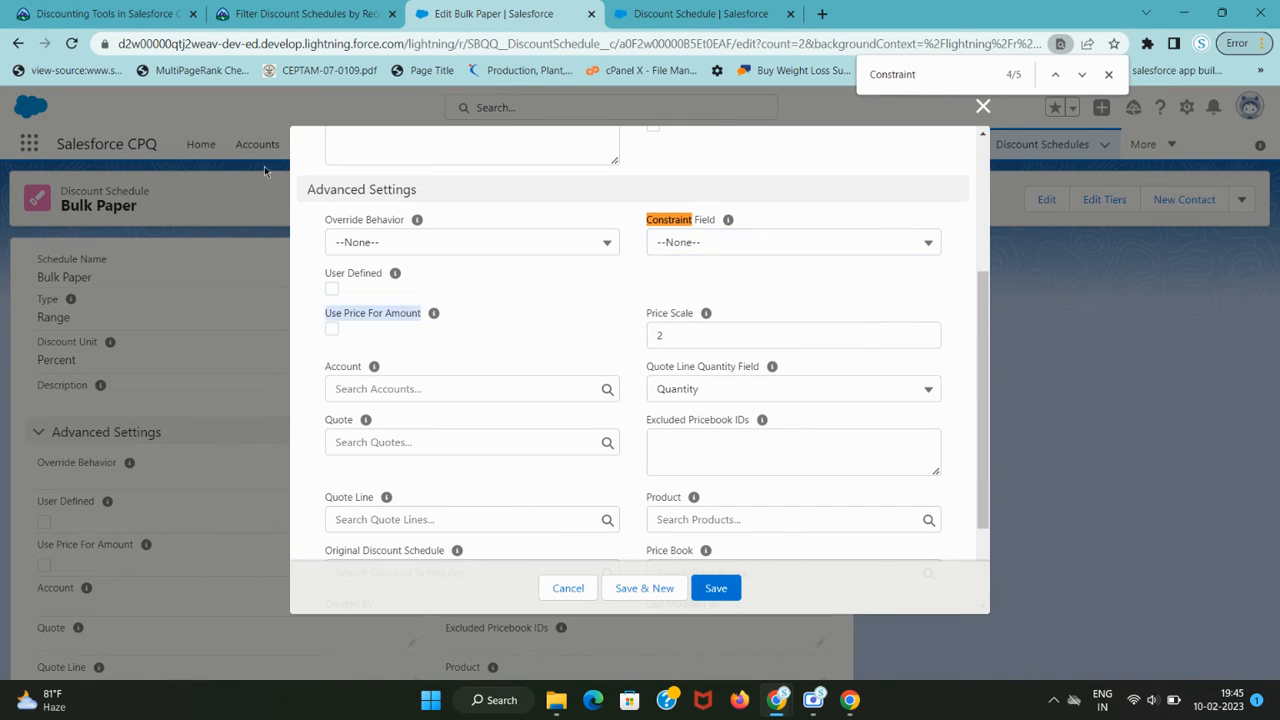
# Step: Reload the Bulk Paper edit form and set its Constraint Field to RecentPurchase__c
pyautogui.click(71, 43)
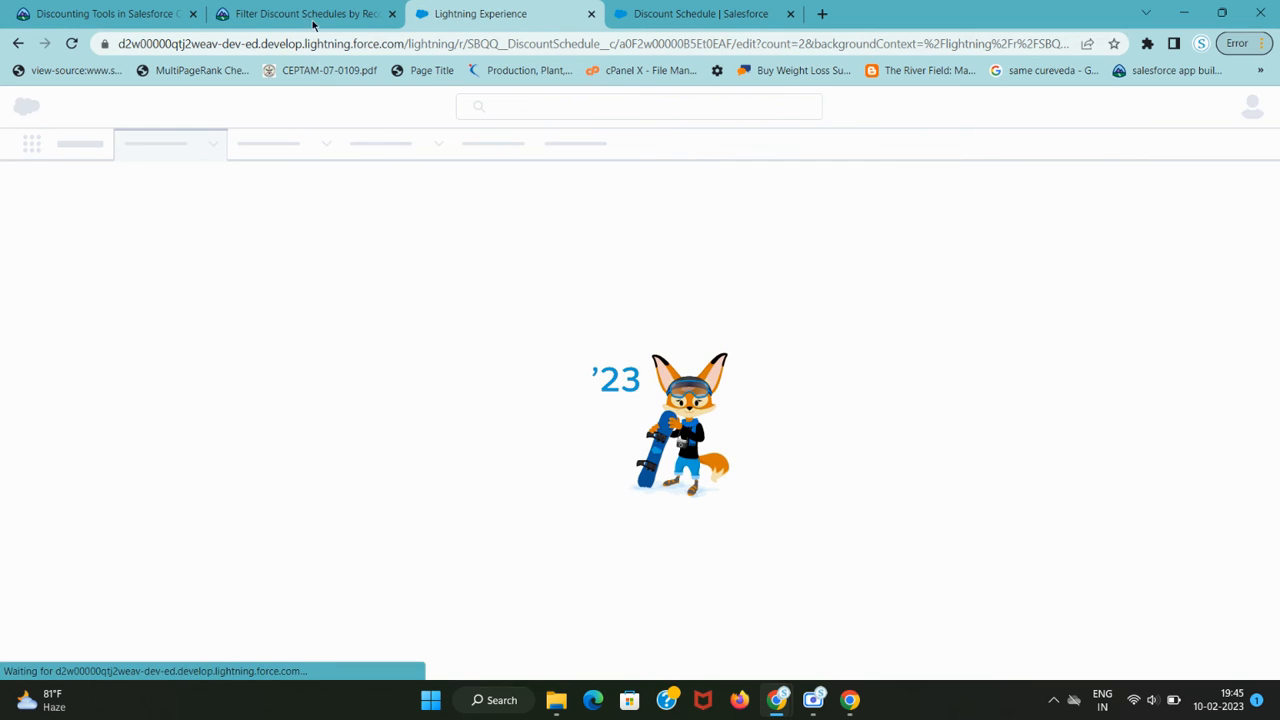
pyautogui.click(313, 8)
pyautogui.click(500, 13)
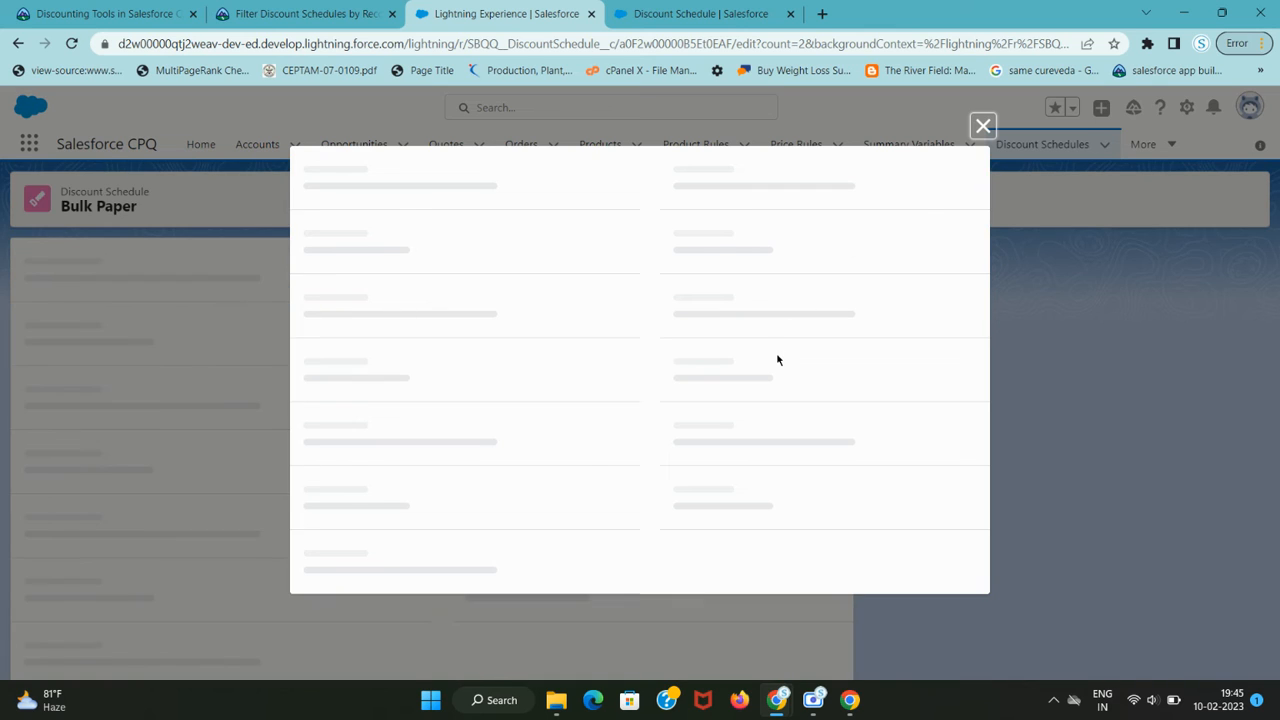
pyautogui.scroll(-3, 783, 415)
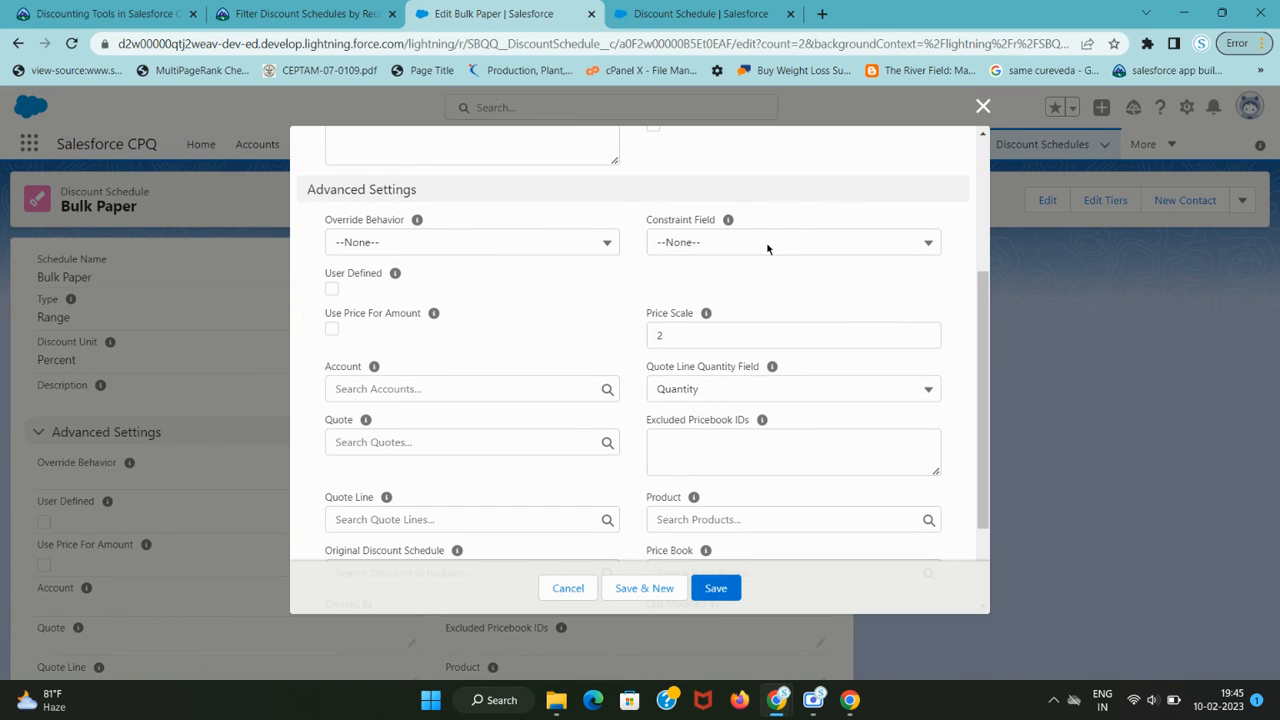
pyautogui.click(767, 243)
pyautogui.click(780, 338)
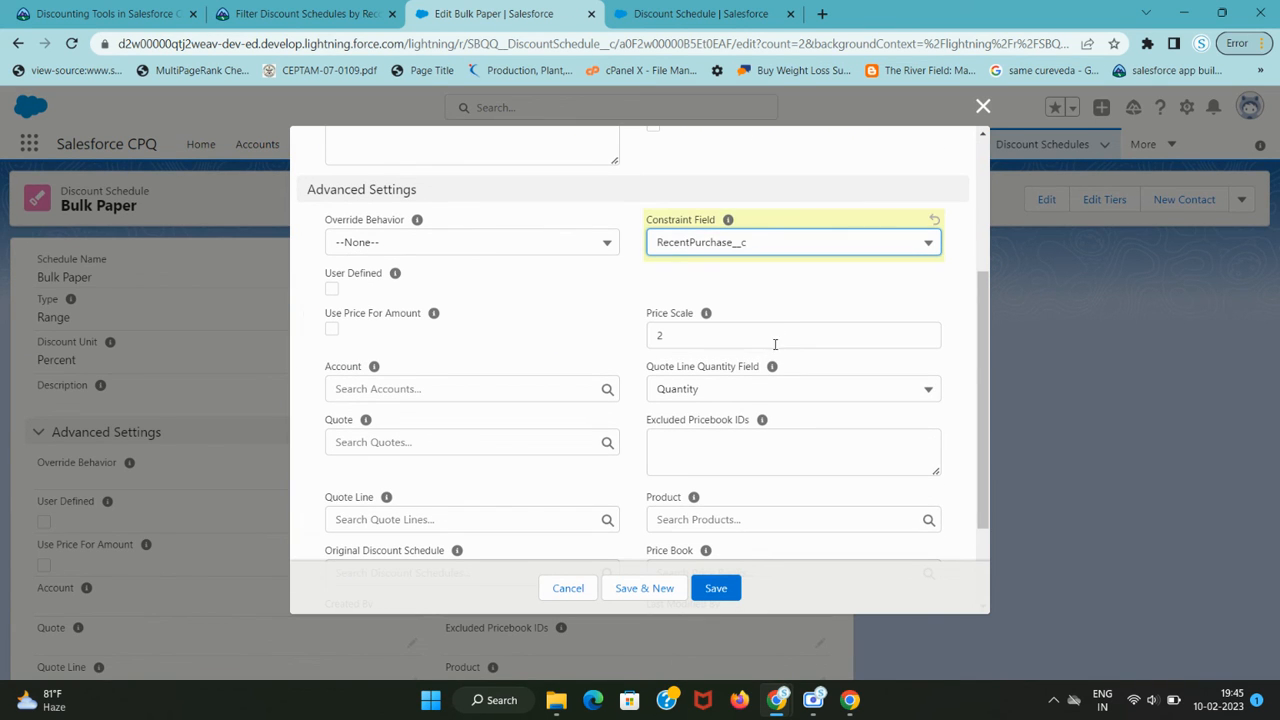
# Step: Compare the Constraint Field value with the challenge text and save the Bulk Paper discount schedule
pyautogui.click(300, 14)
pyautogui.doubleClick(329, 487)
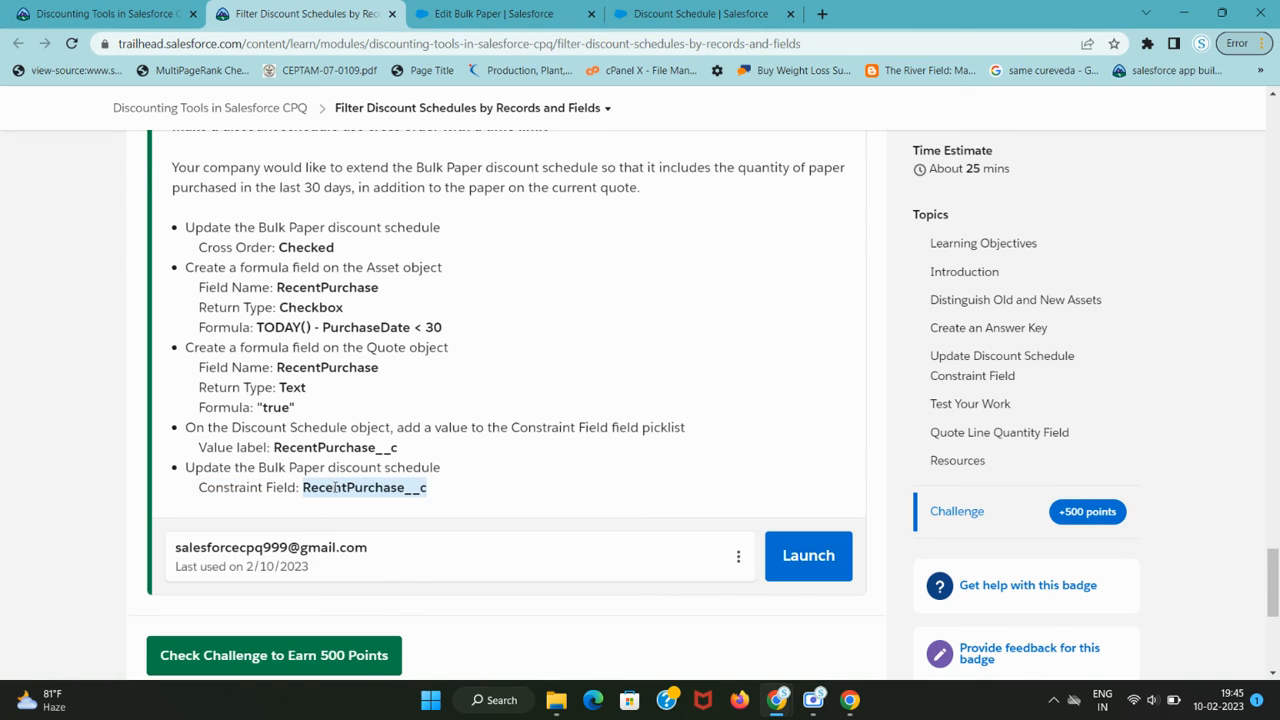
pyautogui.click(490, 14)
pyautogui.click(715, 587)
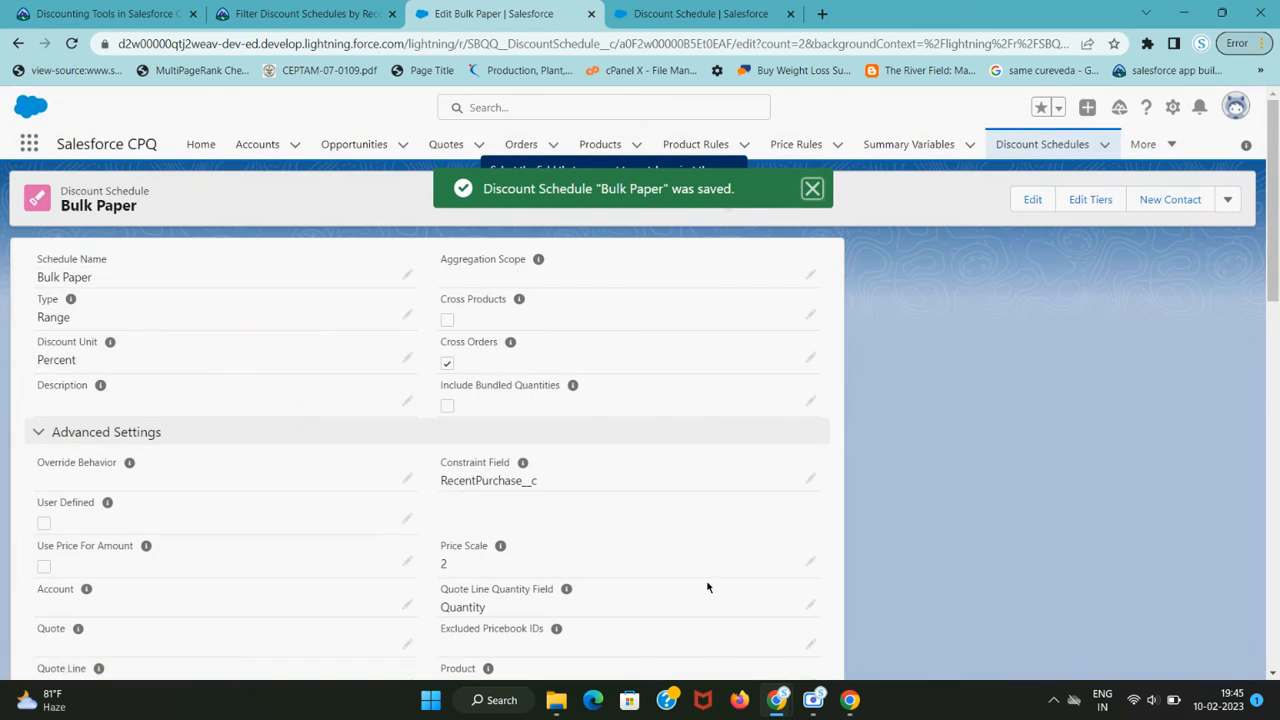
# Step: Return to the Trailhead challenge and submit it for checking to earn 500 points
pyautogui.click(300, 14)
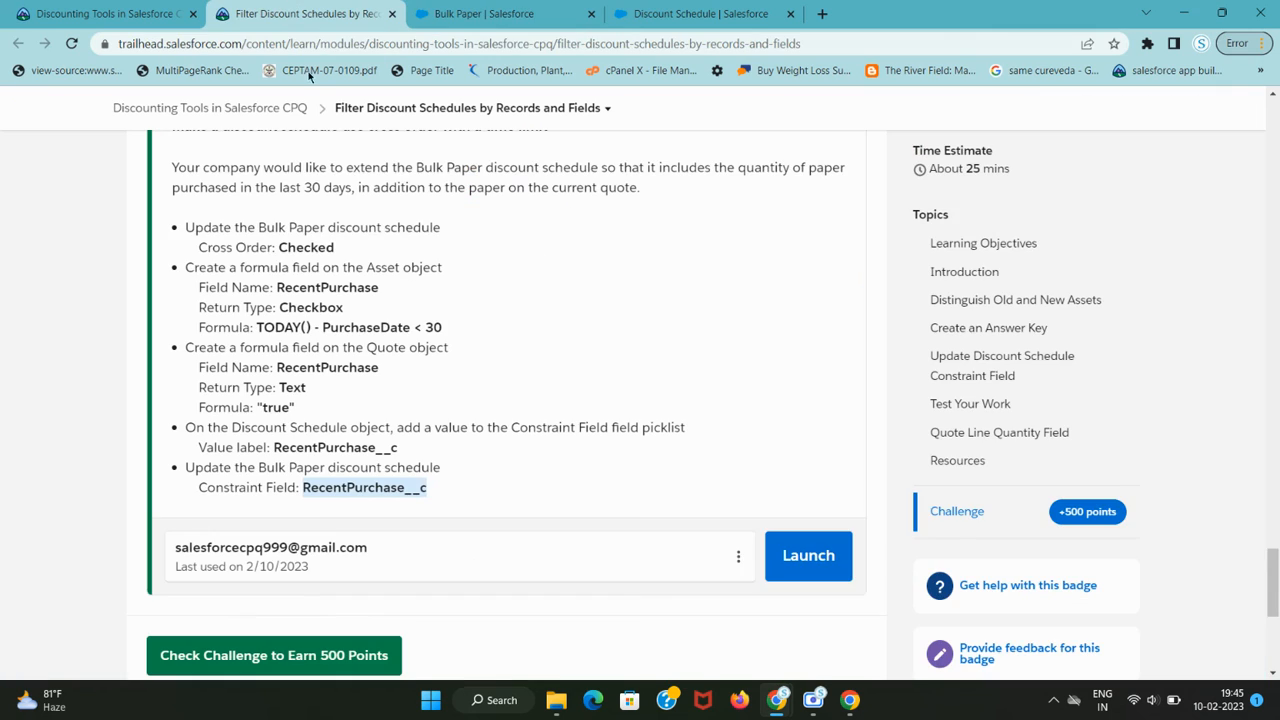
pyautogui.scroll(-2, 333, 490)
pyautogui.click(333, 490)
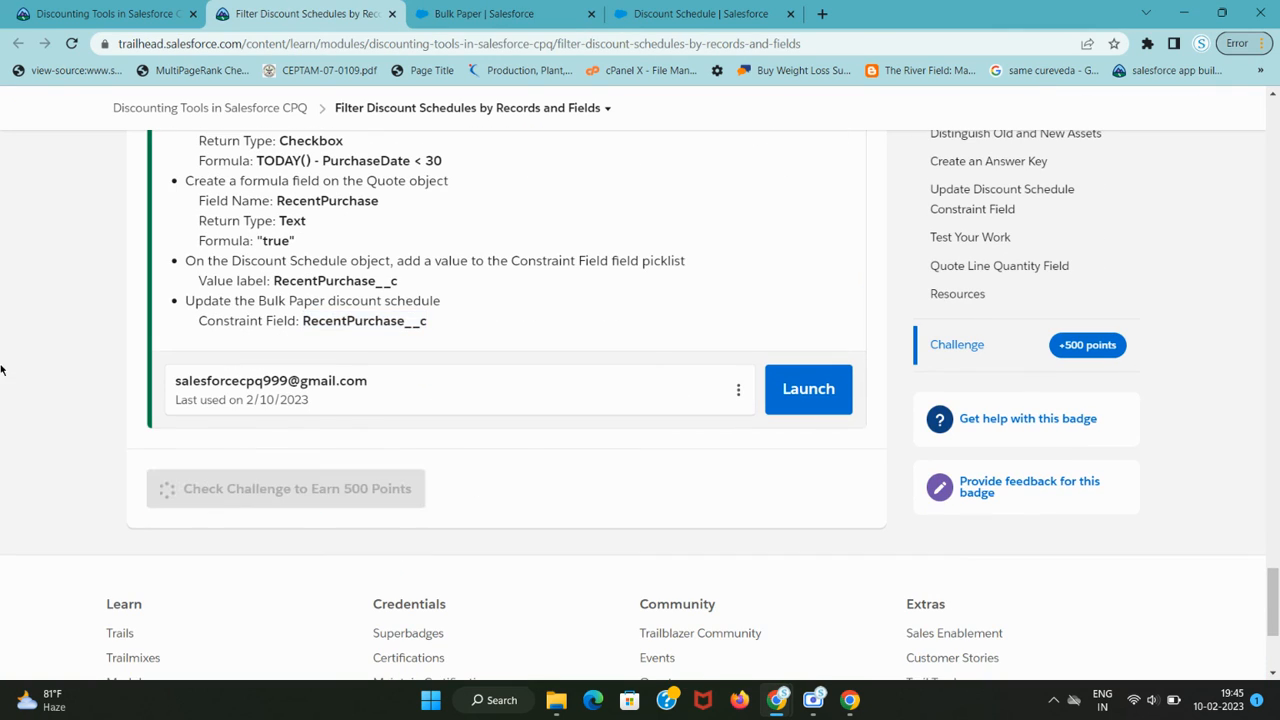